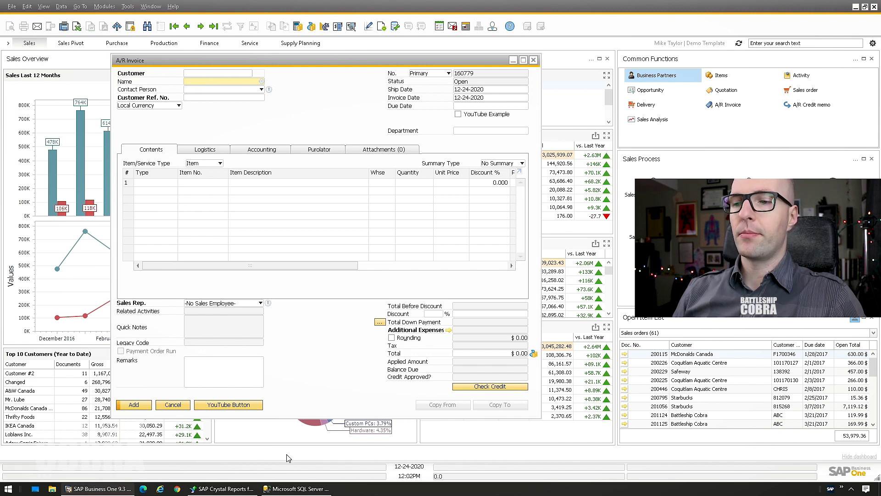
# Step: Switch to SAP Crystal Reports and add the OINV table from the database as the new report's data source
pyautogui.click(223, 488)
pyautogui.doubleClick(119, 167)
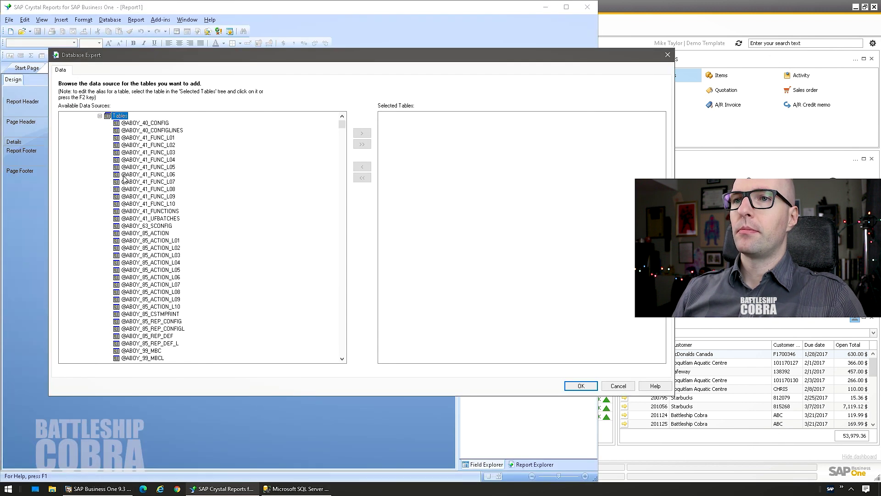
pyautogui.click(139, 146)
pyautogui.write('oi')
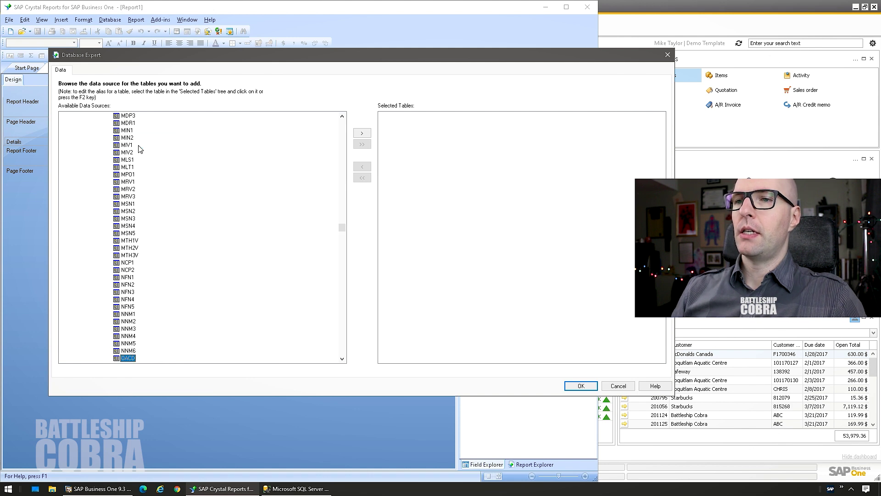
pyautogui.write('nv')
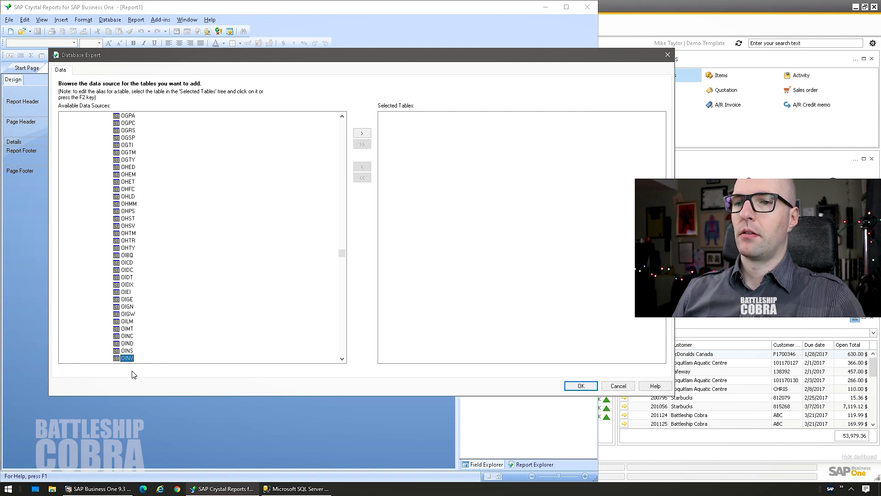
pyautogui.click(367, 137)
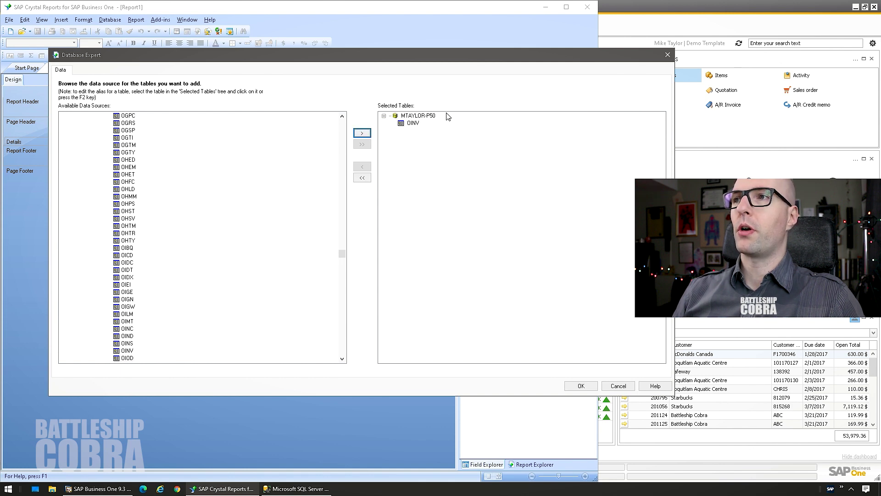
pyautogui.click(573, 388)
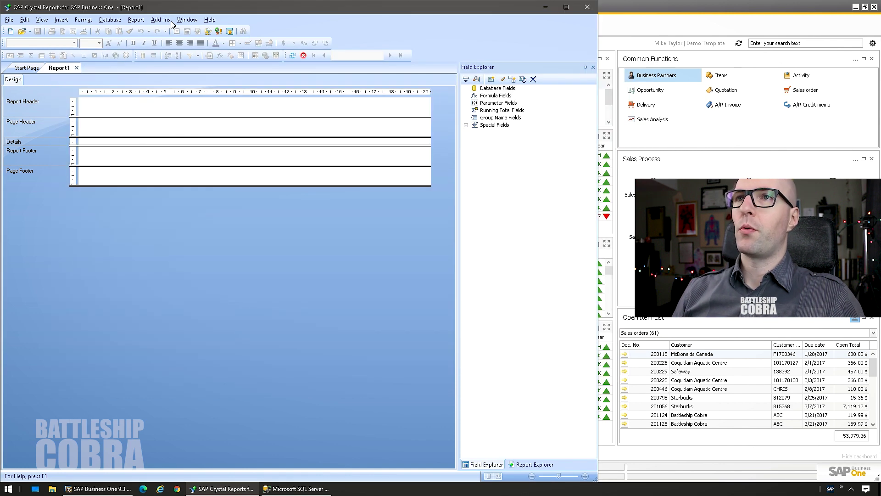
# Step: Place the OINV DocNum field at the start of the Details section and left-align it
pyautogui.click(466, 88)
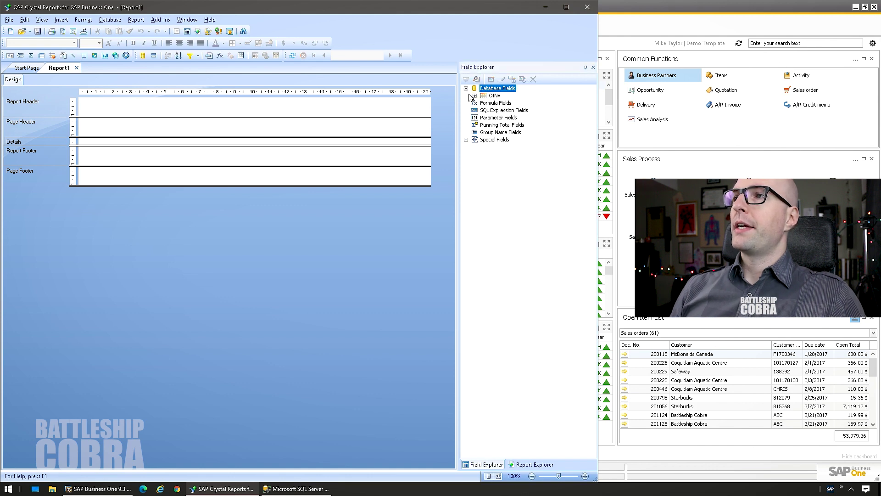
pyautogui.click(476, 96)
pyautogui.moveTo(507, 102); pyautogui.dragTo(135, 146)
pyautogui.click(168, 43)
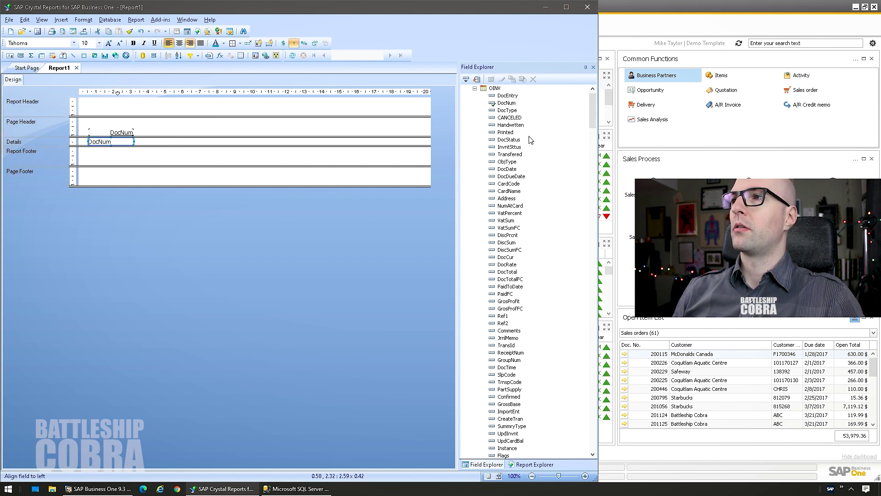
# Step: Place the CardCode field beside DocNum in the Details section and left-align the DocNum column heading
pyautogui.click(507, 184)
pyautogui.moveTo(461, 186); pyautogui.dragTo(141, 144)
pyautogui.click(118, 133)
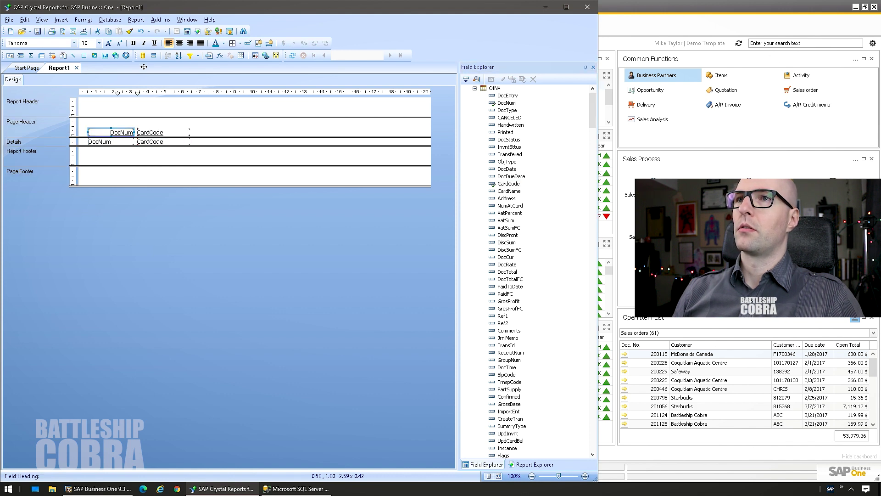
pyautogui.click(169, 43)
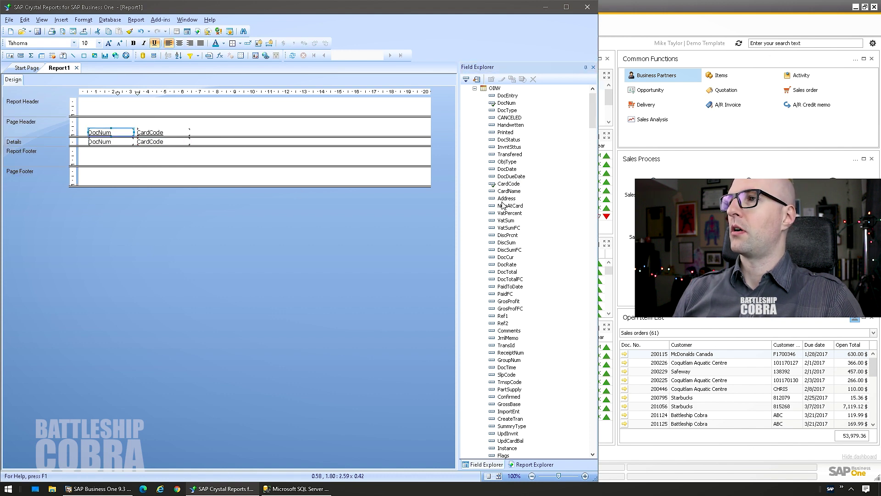
# Step: Add CardName after CardCode and DocTotal at the far end of the Details section, widening DocTotal to about 4.83
pyautogui.moveTo(508, 194); pyautogui.dragTo(194, 142)
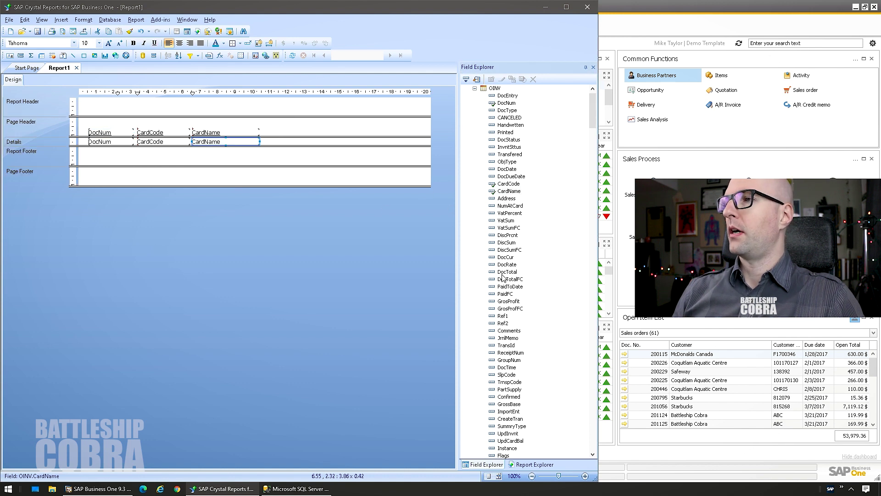
pyautogui.moveTo(505, 275); pyautogui.dragTo(400, 143)
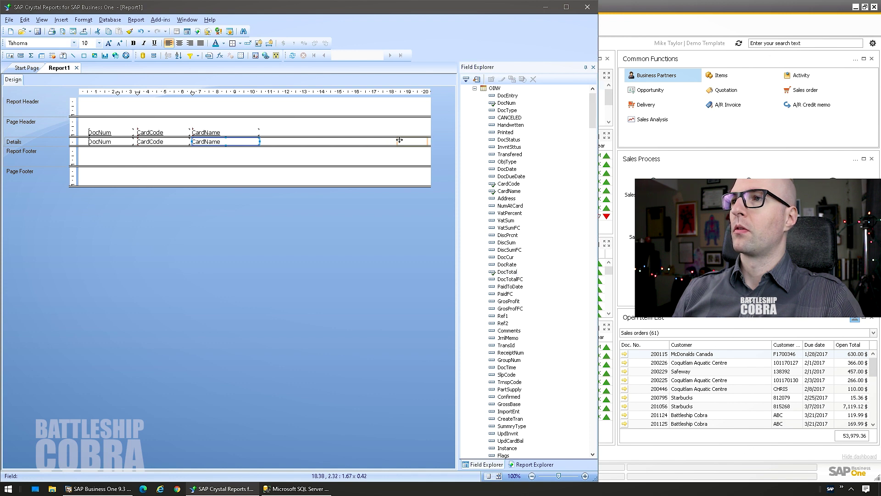
pyautogui.moveTo(398, 141); pyautogui.dragTo(343, 141)
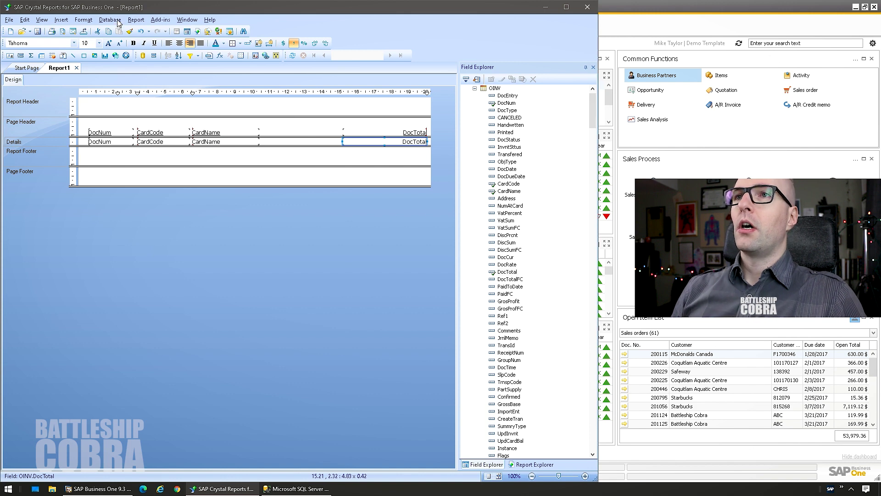
pyautogui.click(135, 20)
pyautogui.moveTo(218, 45)
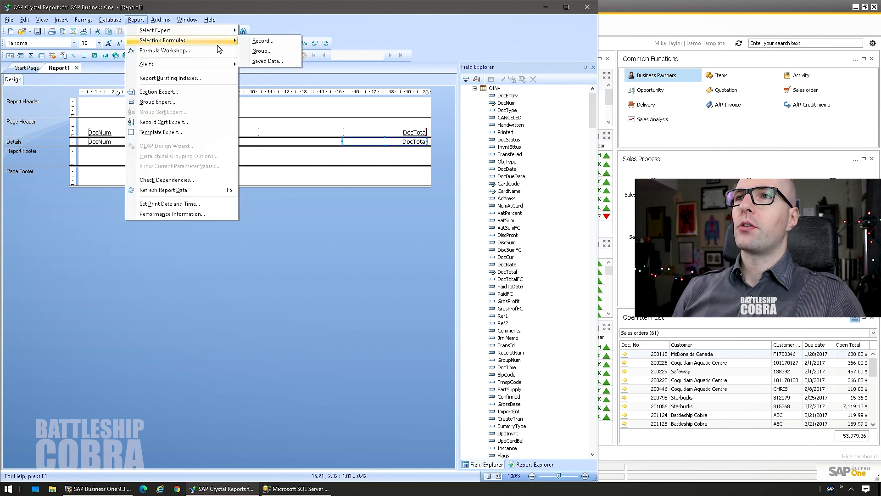
pyautogui.click(280, 43)
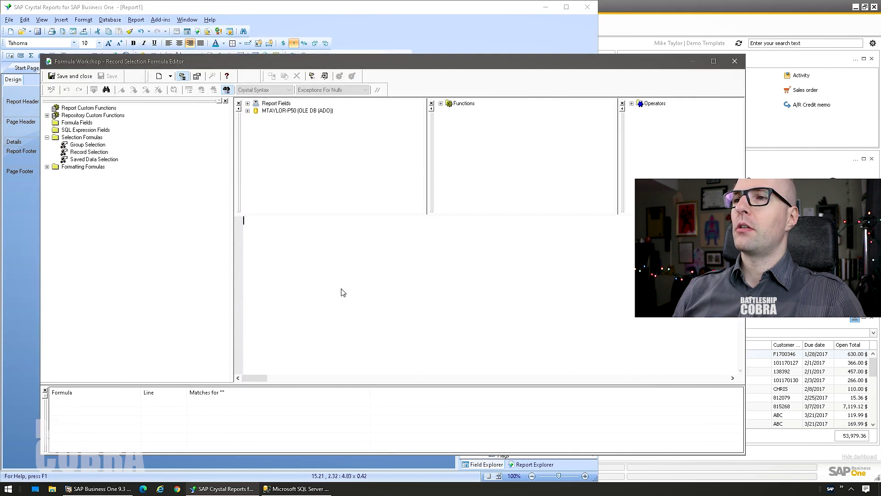
pyautogui.click(248, 111)
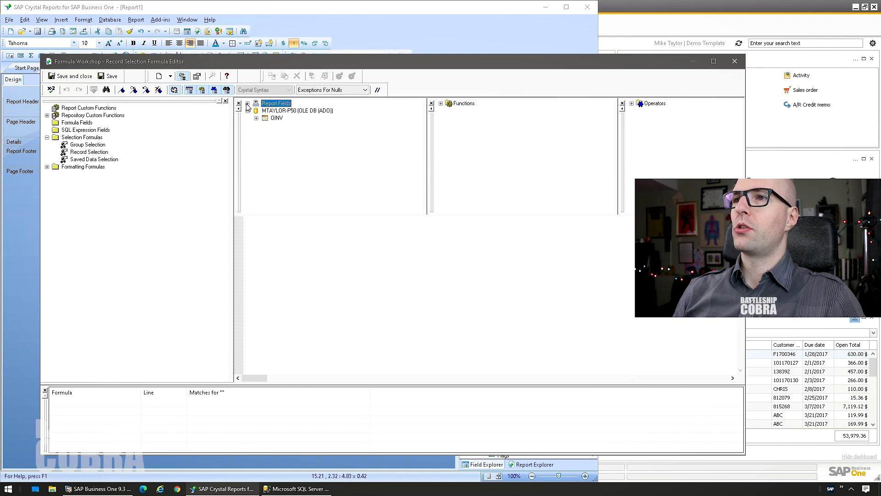
pyautogui.click(247, 104)
pyautogui.doubleClick(288, 111)
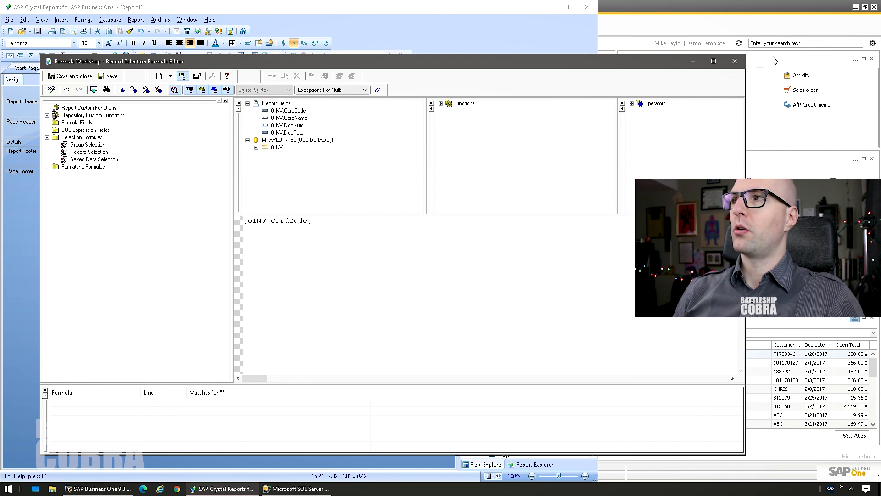
pyautogui.click(735, 61)
pyautogui.click(386, 282)
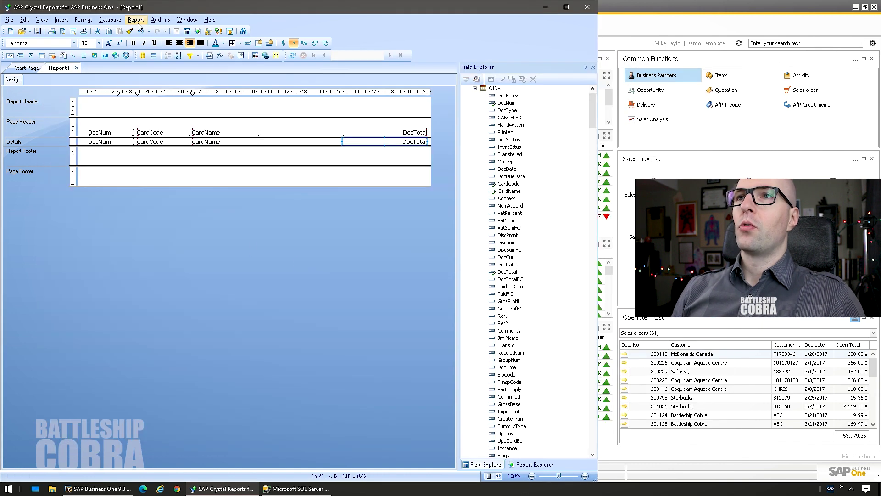
# Step: Create and save a record selection formula that sets {OINV.CardCode} equal to one customer's code
pyautogui.click(137, 20)
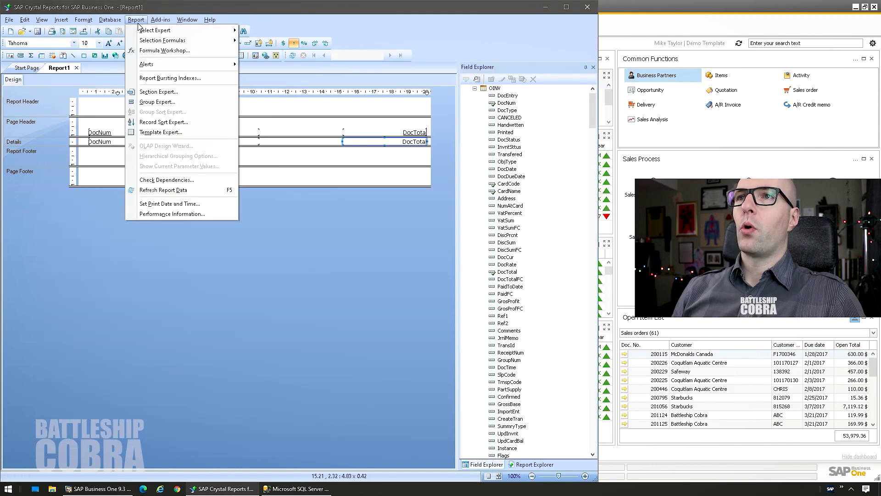
pyautogui.moveTo(145, 42)
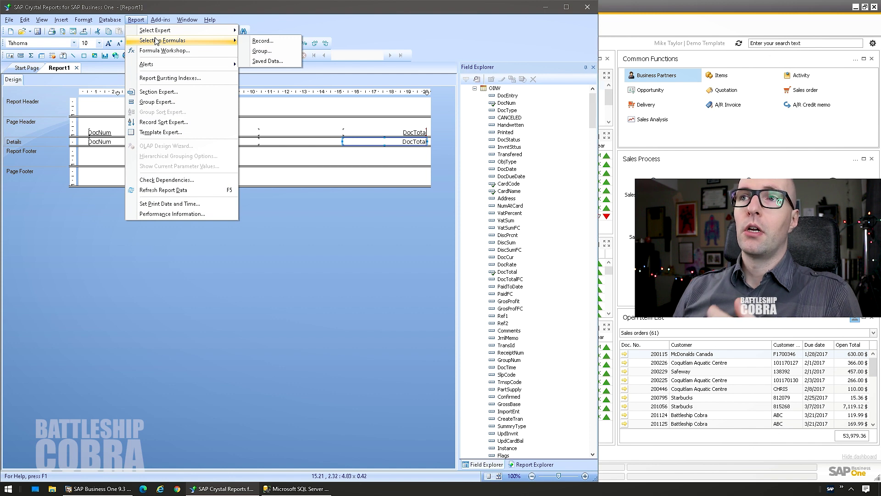
pyautogui.click(273, 44)
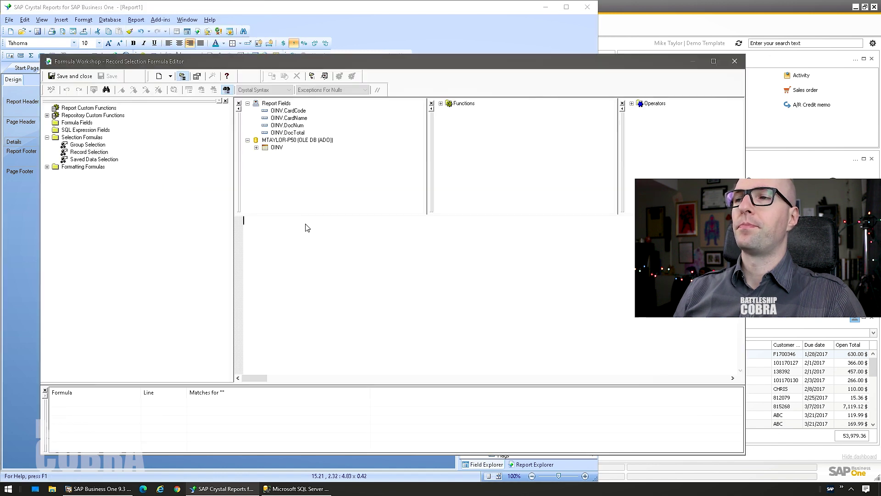
pyautogui.doubleClick(297, 111)
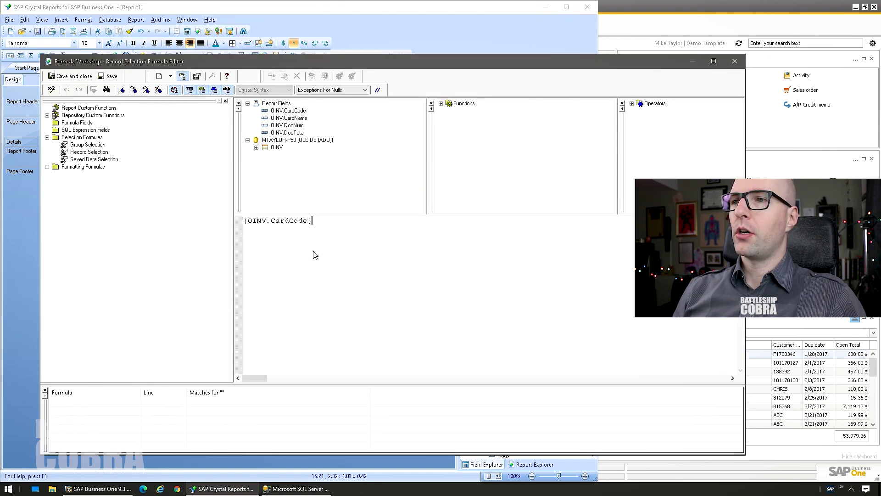
pyautogui.write('= "C')
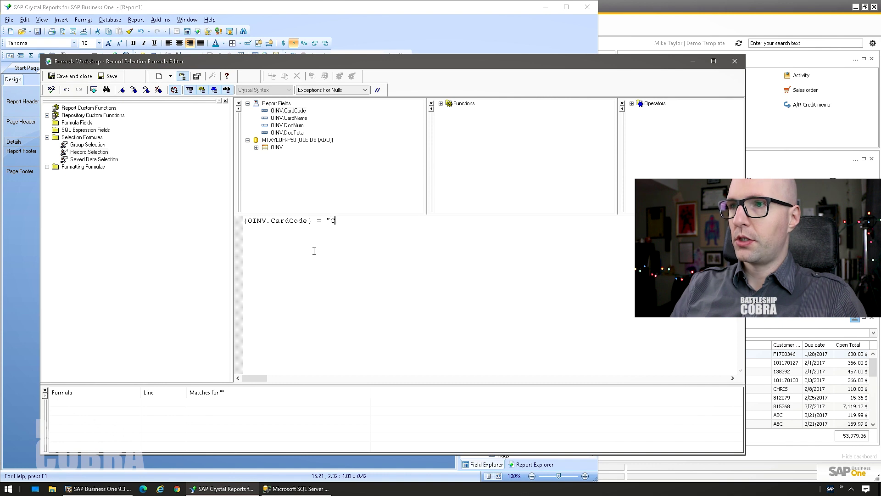
pyautogui.write('001000')
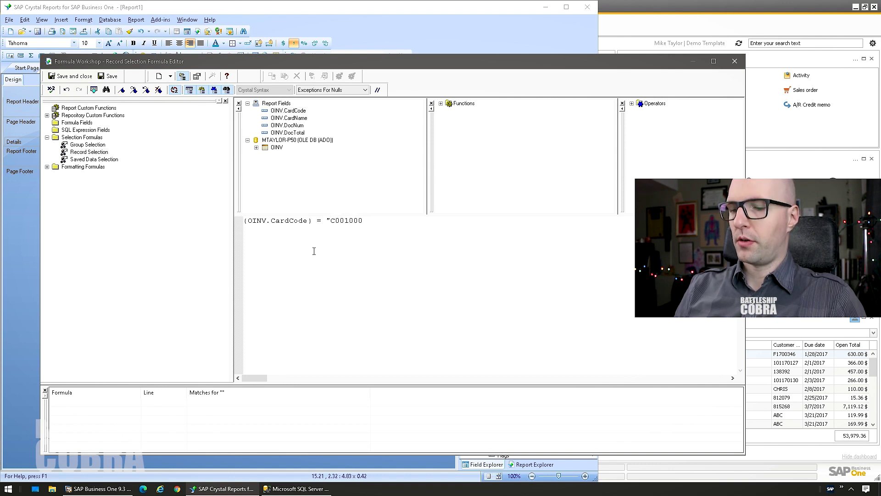
pyautogui.click(59, 78)
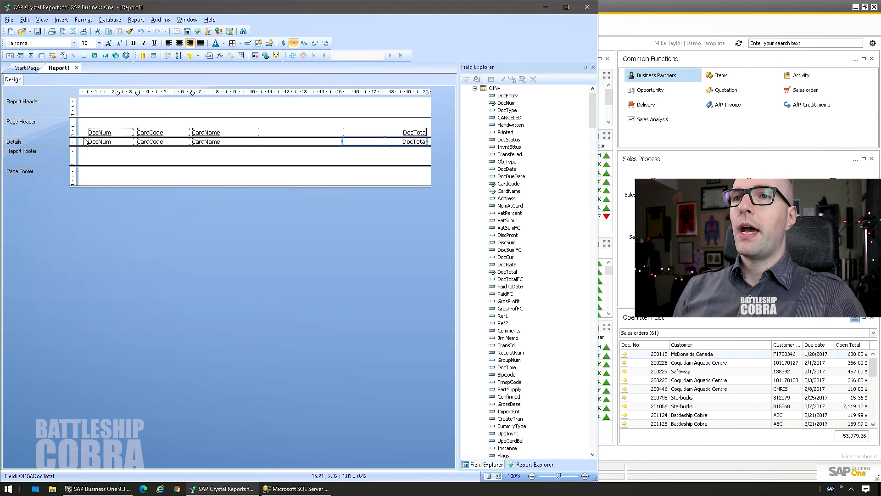
# Step: Insert a text object reading "Invoice Summary" in the Page Header above the DocNum heading
pyautogui.click(61, 20)
pyautogui.click(69, 33)
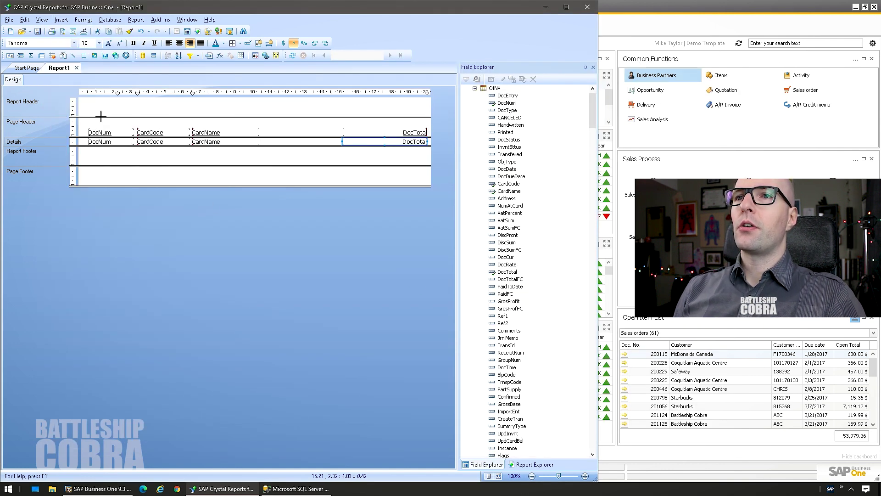
pyautogui.click(89, 123)
pyautogui.write('In')
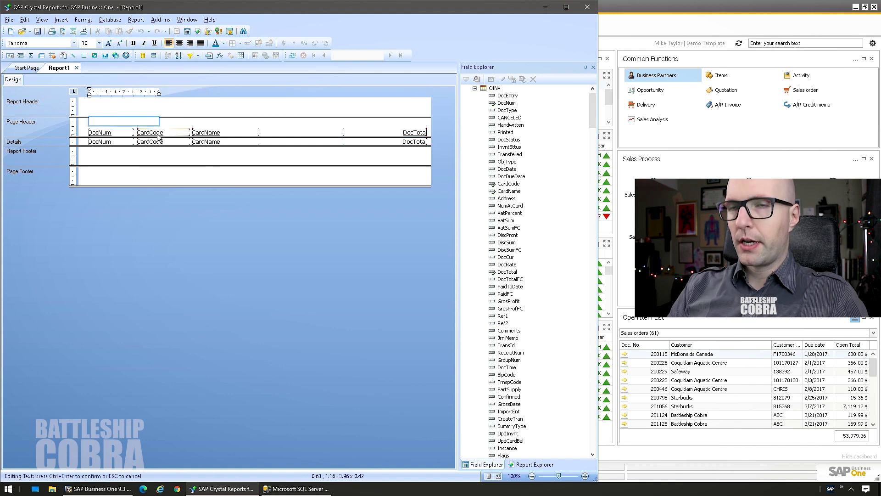
pyautogui.write('voice Summary')
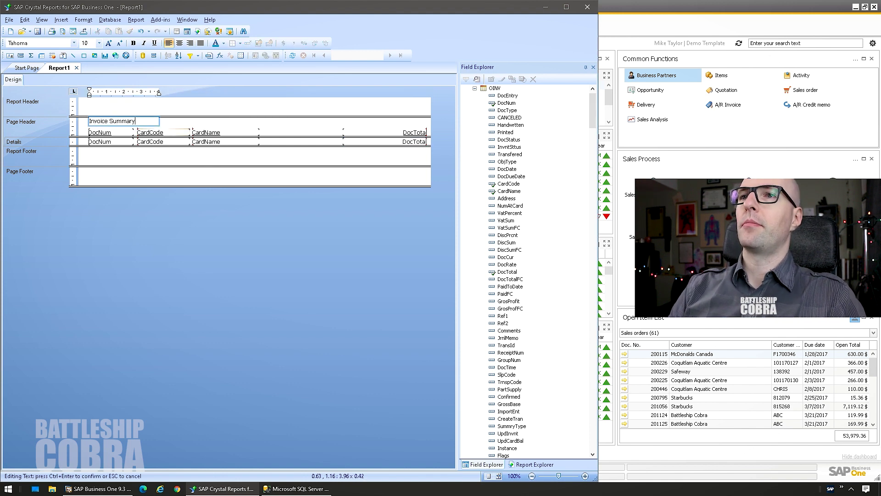
pyautogui.click(170, 123)
# Step: Align the left edges of the "Invoice Summary" title and the DocNum column heading
pyautogui.click(108, 124)
pyautogui.keyDown('ctrl'); pyautogui.click(104, 133); pyautogui.keyUp('ctrl')
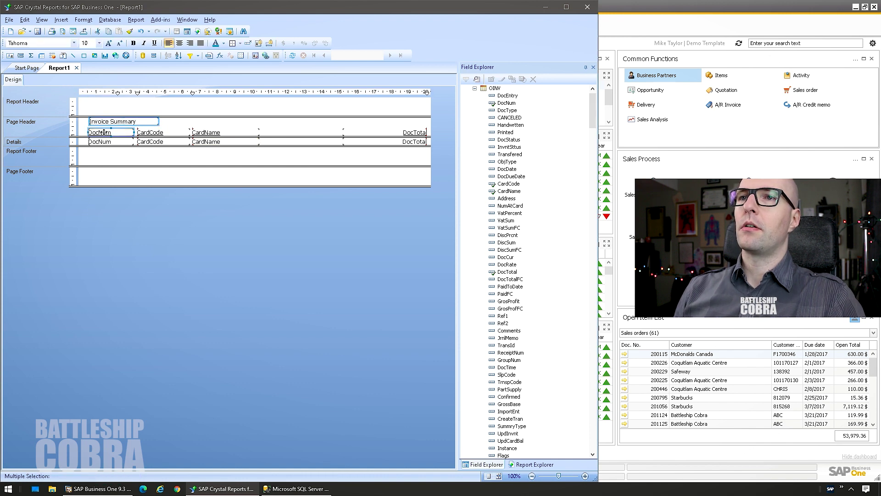
pyautogui.rightClick(104, 133)
pyautogui.moveTo(164, 180)
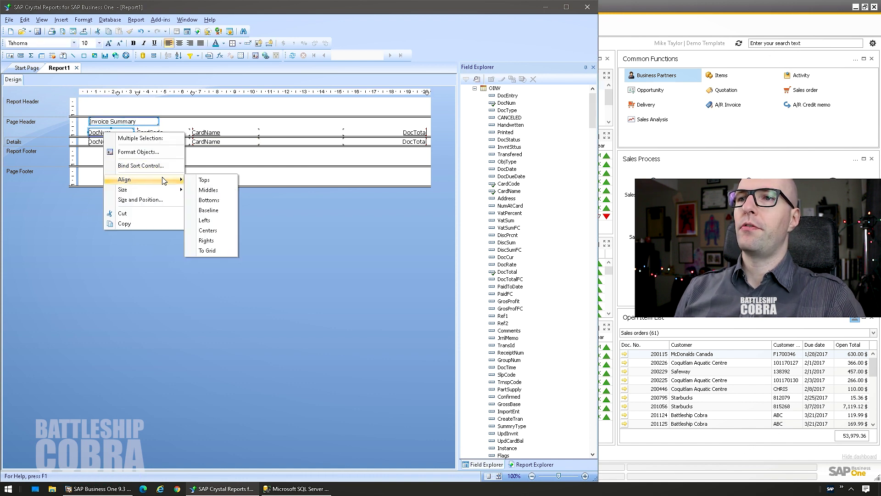
pyautogui.click(206, 220)
# Step: Suppress the empty Report Header section without drill-down
pyautogui.rightClick(31, 105)
pyautogui.press('Escape')
pyautogui.rightClick(38, 110)
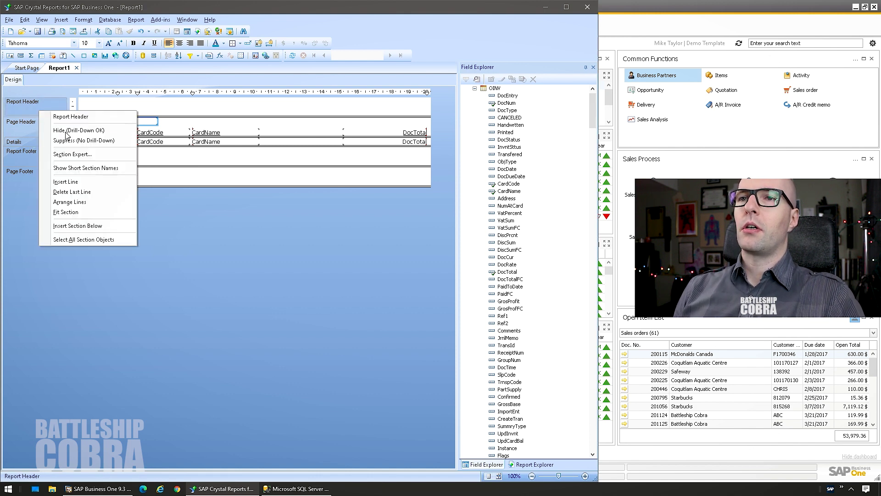
pyautogui.click(68, 140)
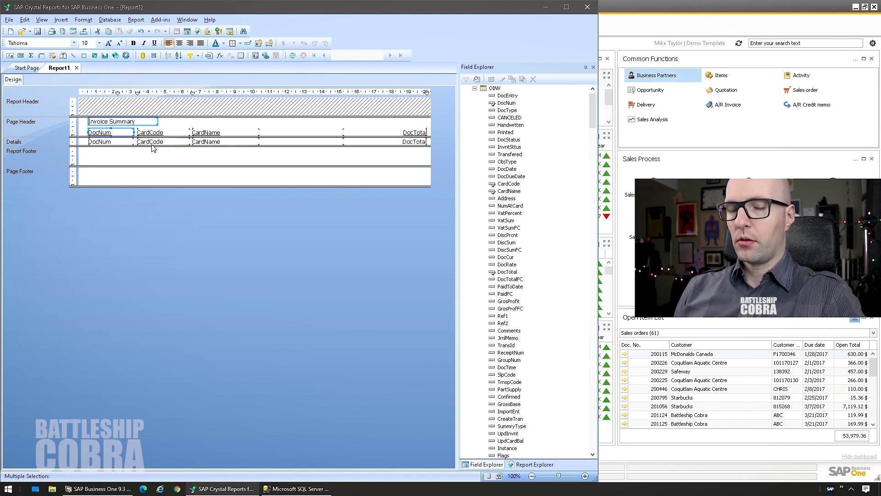
# Step: Preview the report with refreshed data and insert a grand total summary of DocTotal in the Report Footer
pyautogui.press('F5')
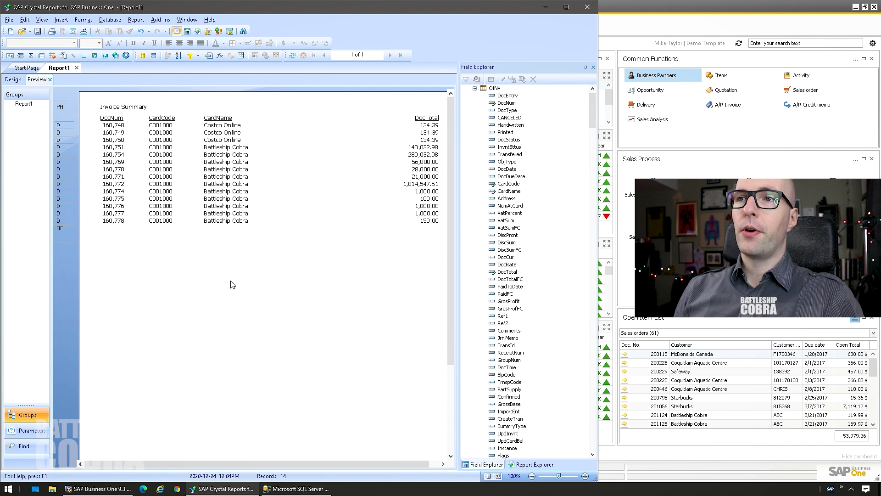
pyautogui.rightClick(418, 128)
pyautogui.moveTo(450, 264)
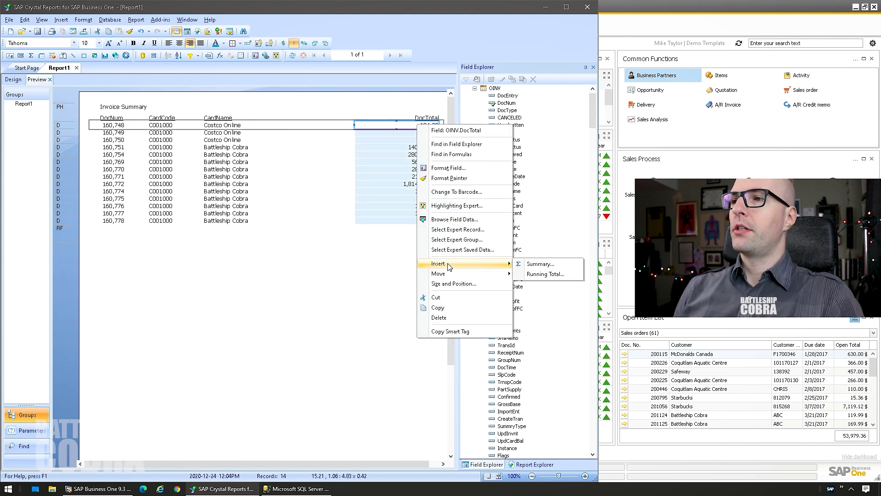
pyautogui.click(560, 266)
pyautogui.click(283, 331)
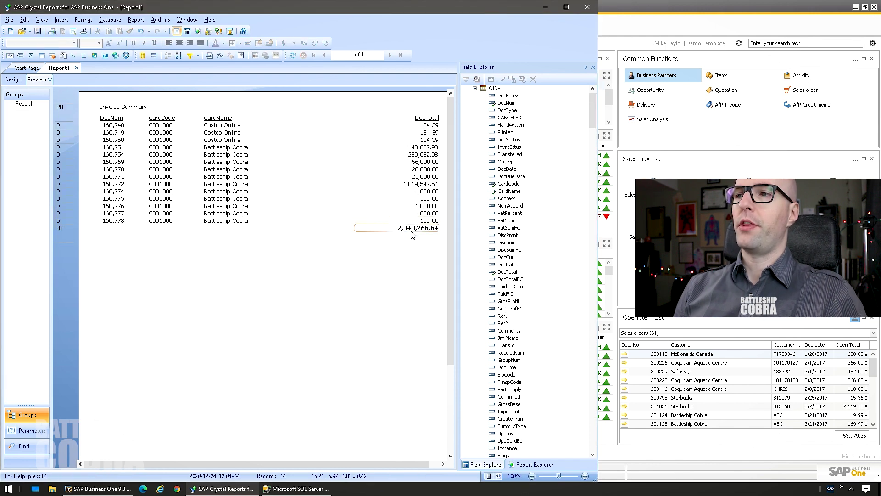
# Step: Format the DocNum field's numbers with the -1123 style, customized with Negatives set to None
pyautogui.click(115, 128)
pyautogui.rightClick(114, 128)
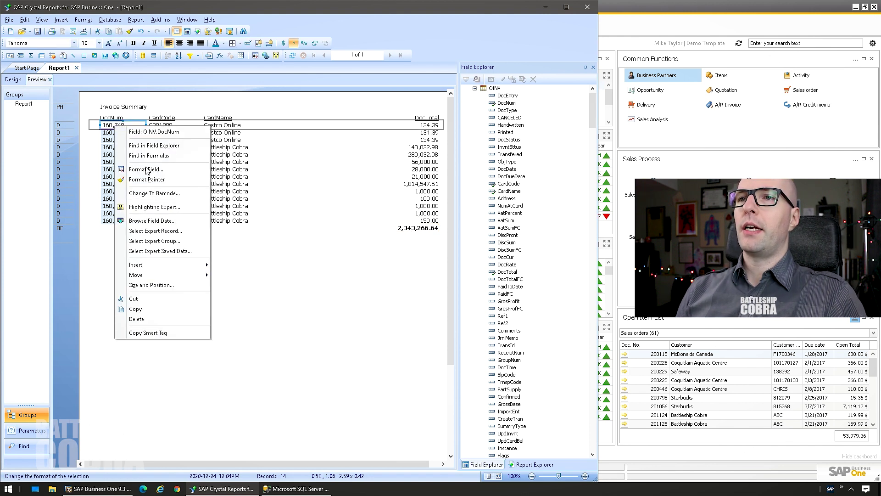
pyautogui.click(147, 170)
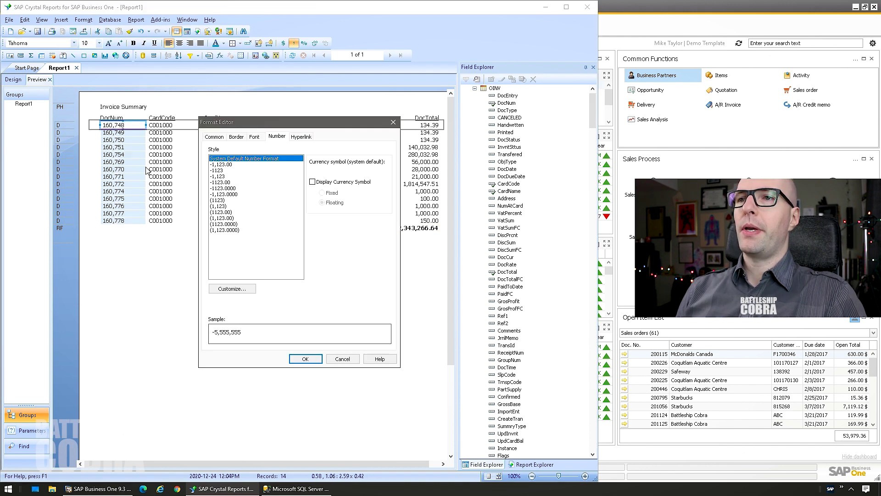
pyautogui.click(221, 171)
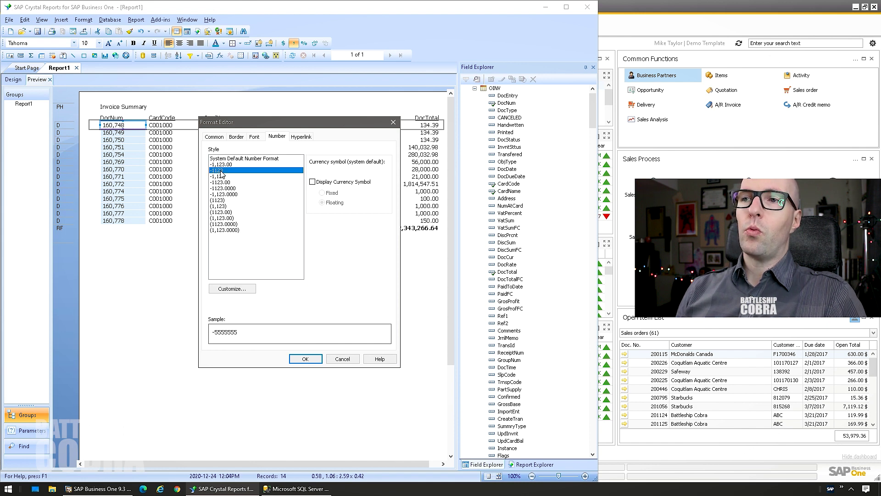
pyautogui.click(223, 290)
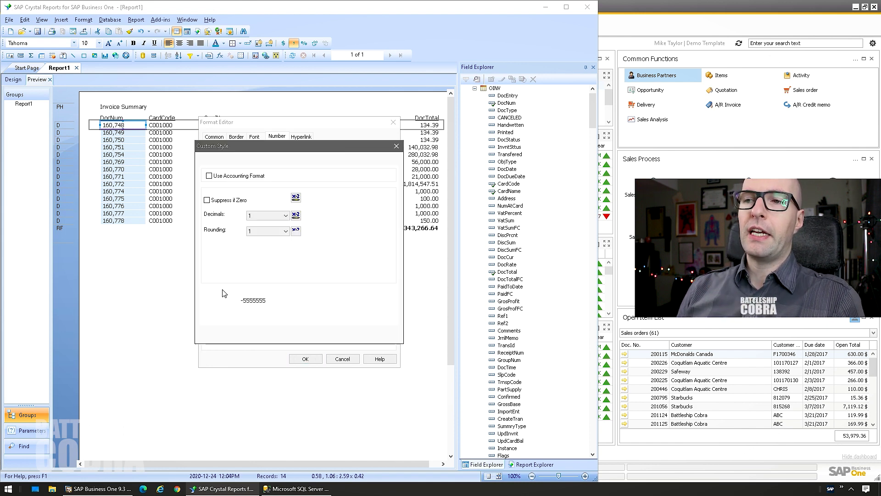
pyautogui.click(261, 245)
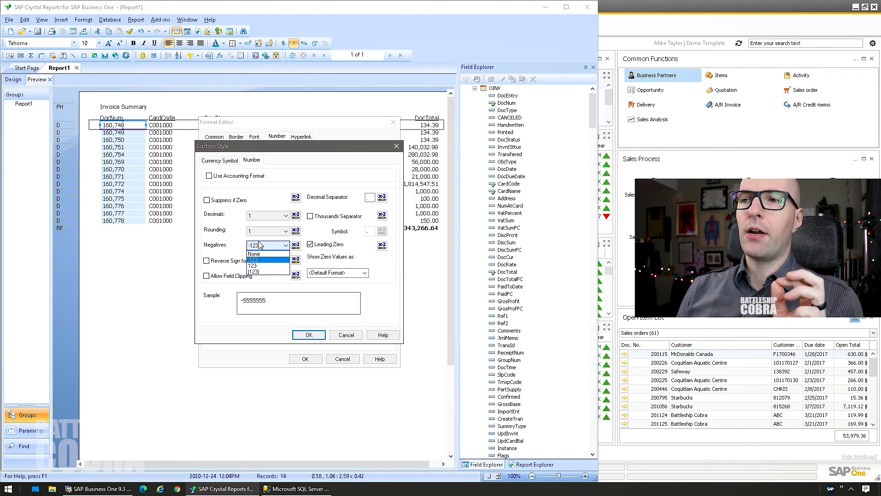
pyautogui.click(263, 256)
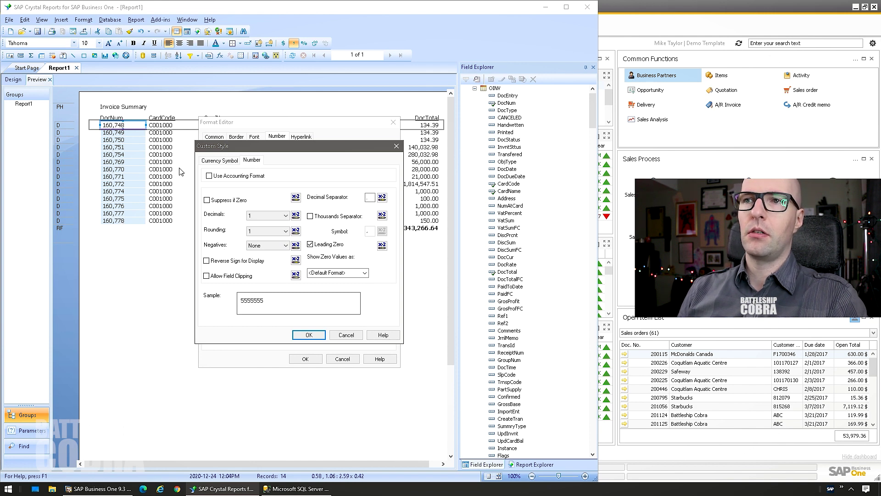
pyautogui.click(308, 336)
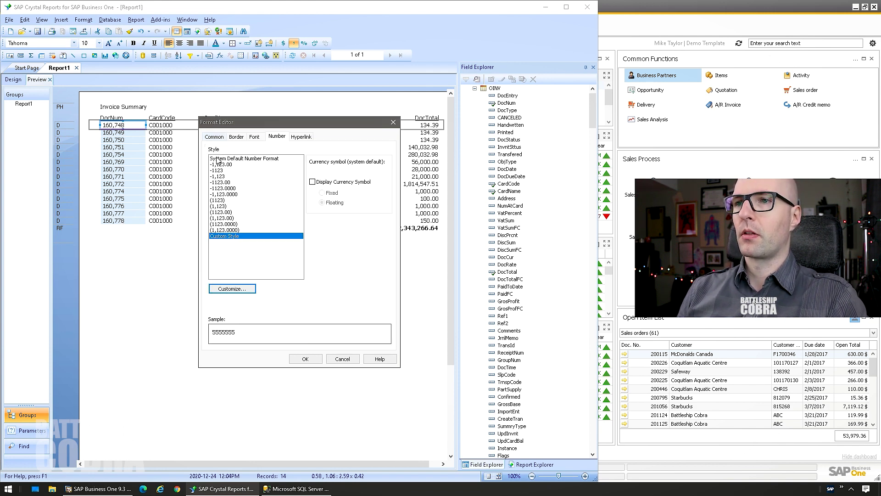
pyautogui.click(305, 358)
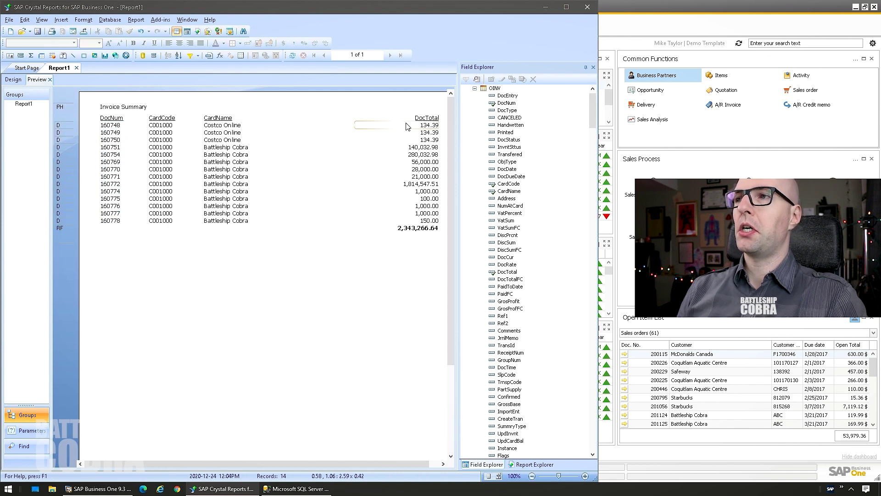
# Step: Make the "Invoice Summary" title in the Page Header bold
pyautogui.click(133, 108)
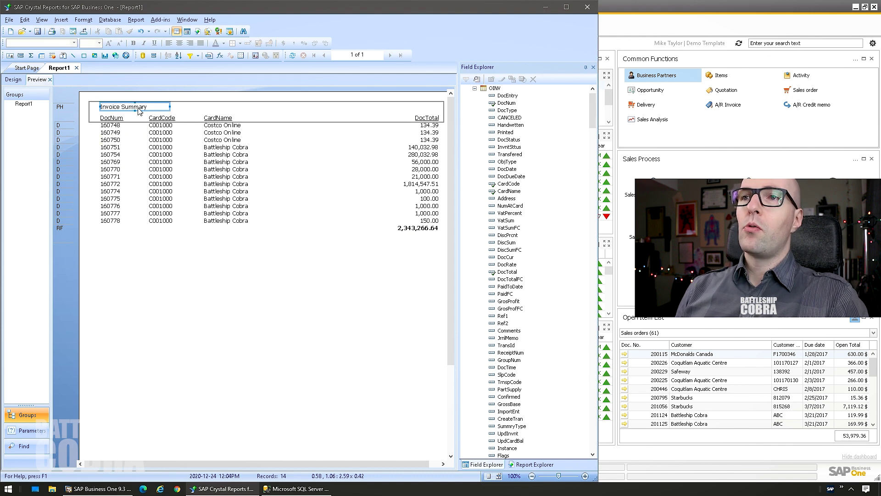
pyautogui.click(168, 269)
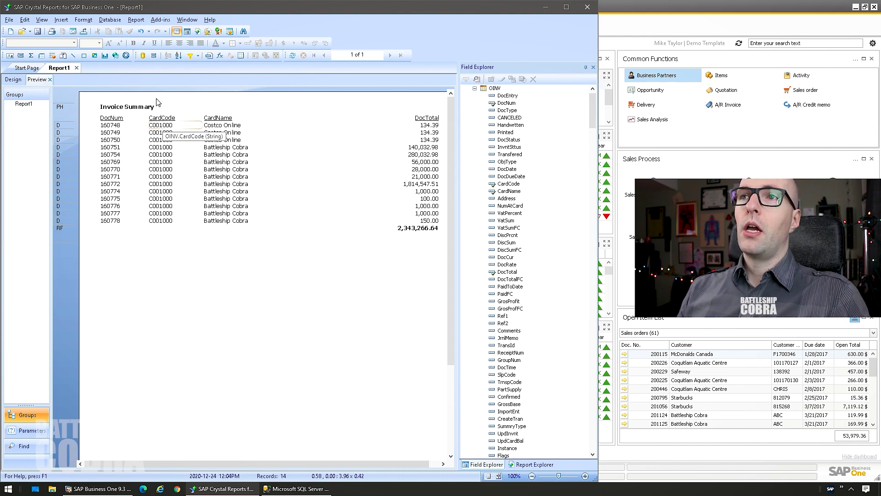
# Step: Add the INV4 table from the dbo tables of the SAPBusinessObjects connection to the report's selected tables
pyautogui.click(139, 21)
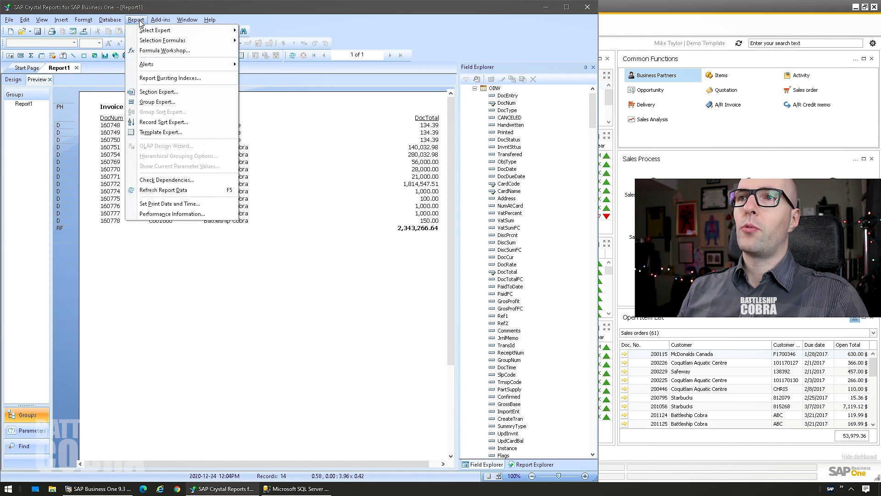
pyautogui.moveTo(107, 25)
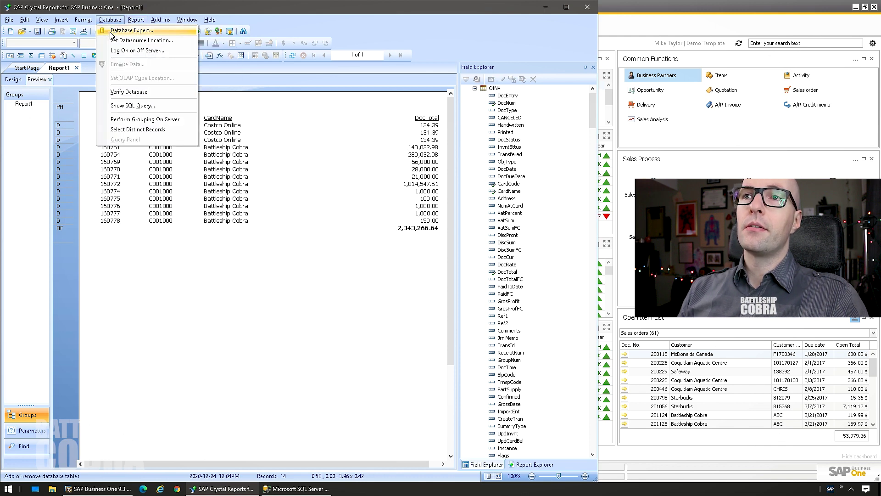
pyautogui.click(113, 31)
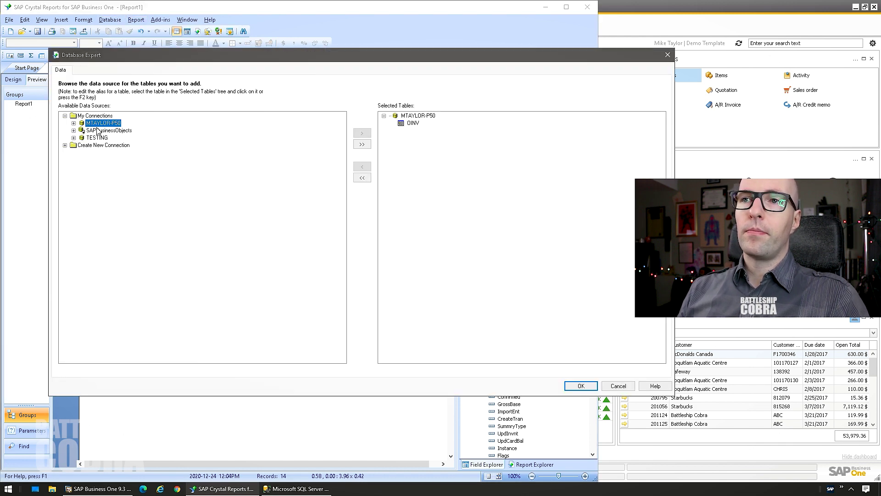
pyautogui.doubleClick(98, 130)
pyautogui.doubleClick(99, 146)
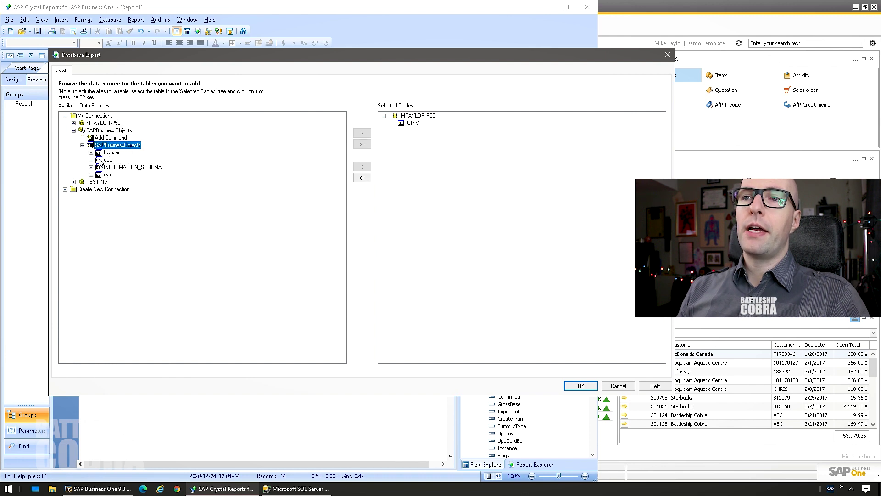
pyautogui.doubleClick(102, 160)
pyautogui.doubleClick(118, 169)
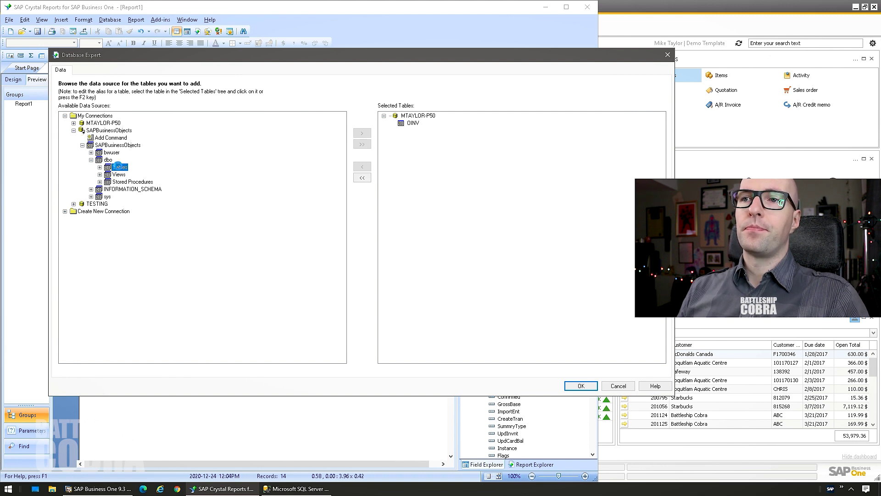
pyautogui.click(147, 197)
pyautogui.write('inv1')
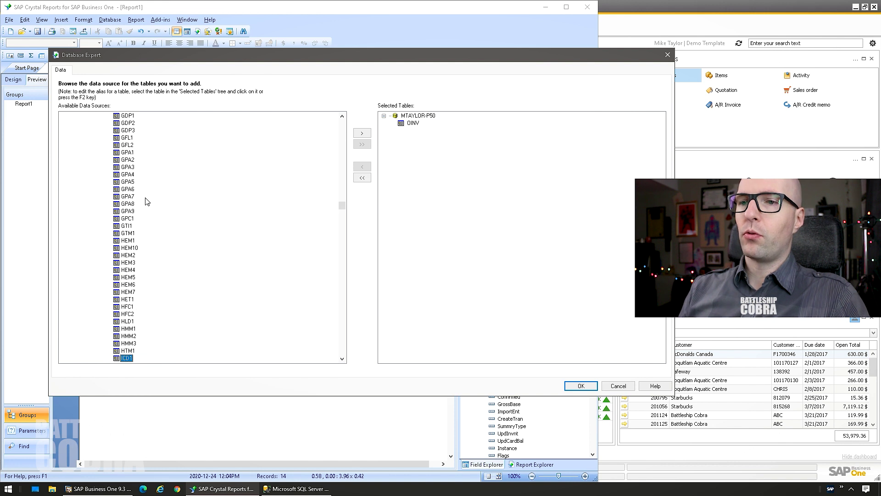
pyautogui.click(362, 133)
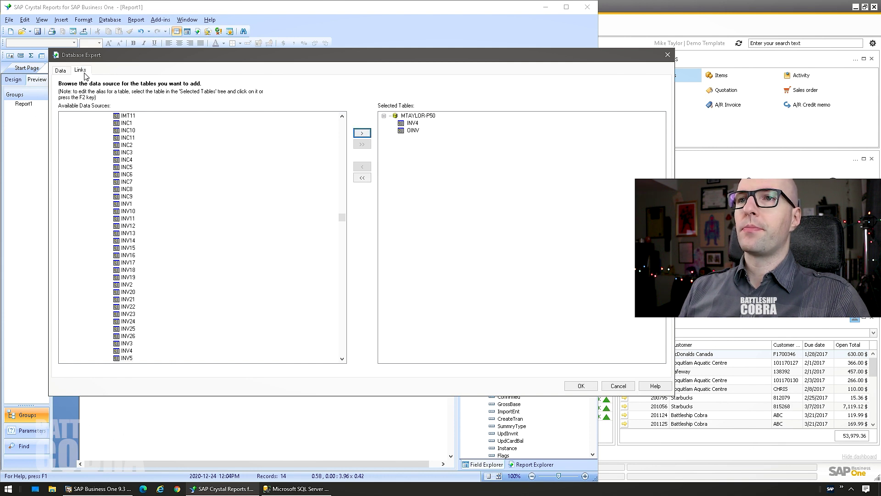
# Step: Place the OINV and INV4 tables side by side in the link diagram and enlarge both to show more fields
pyautogui.click(82, 72)
pyautogui.moveTo(104, 183); pyautogui.dragTo(239, 138)
pyautogui.moveTo(113, 163); pyautogui.dragTo(114, 344)
pyautogui.moveTo(231, 133); pyautogui.dragTo(196, 123)
pyautogui.moveTo(193, 167); pyautogui.dragTo(195, 285)
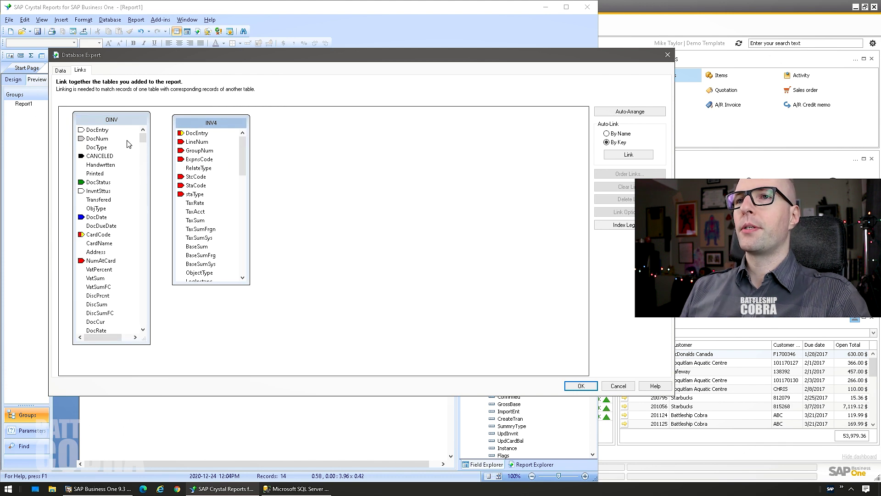
# Step: Link OINV DocEntry to INV4 DocEntry and apply the database changes
pyautogui.click(93, 132)
pyautogui.moveTo(98, 130); pyautogui.dragTo(193, 133)
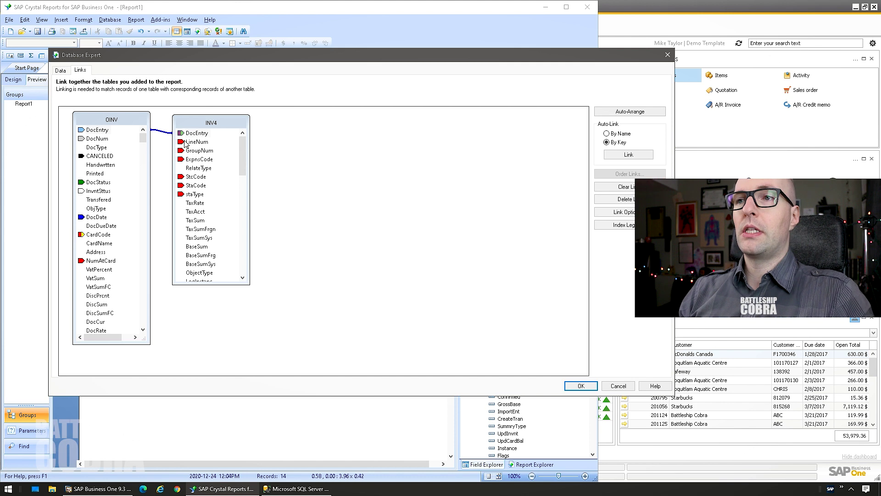
pyautogui.click(191, 142)
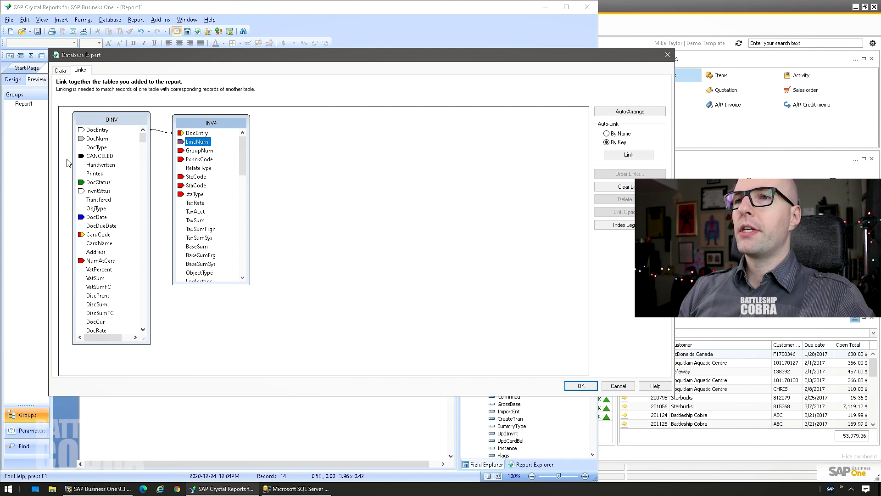
pyautogui.click(588, 386)
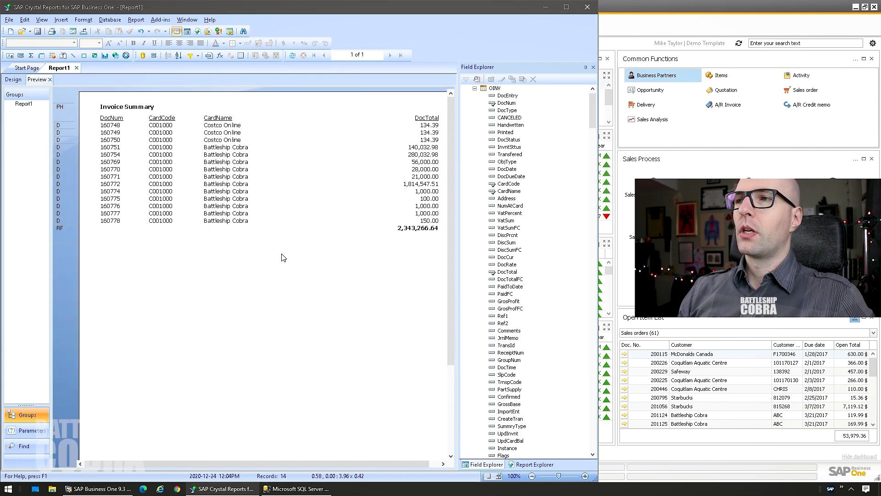
pyautogui.click(291, 266)
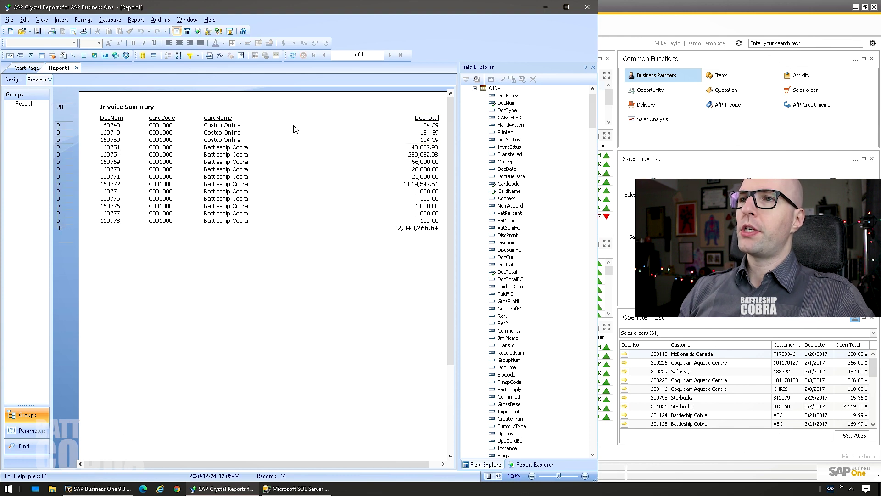
# Step: In the report design, insert the INV4 TaxSum field in the Details section between CardName and DocTotal
pyautogui.click(13, 80)
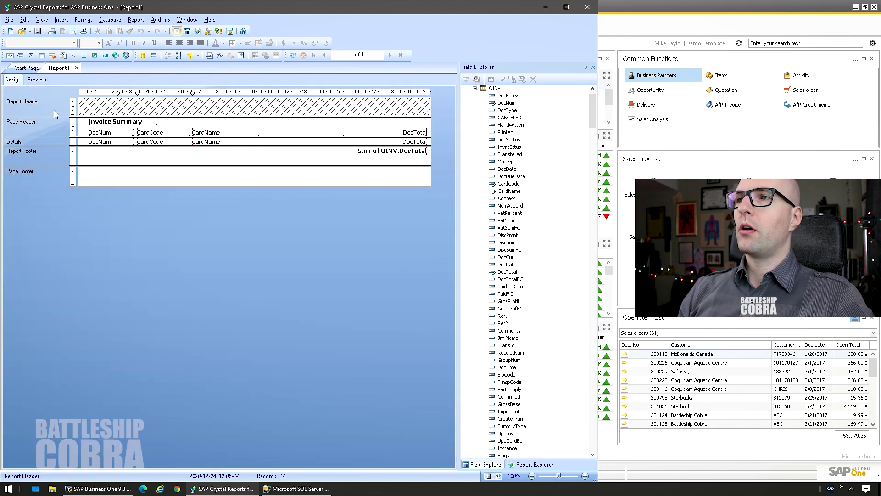
pyautogui.click(475, 88)
pyautogui.click(476, 96)
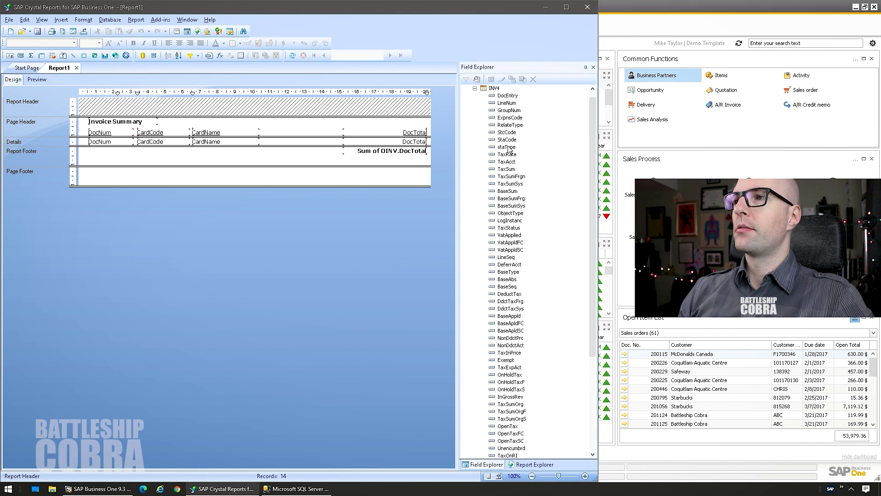
pyautogui.click(506, 169)
pyautogui.moveTo(504, 172); pyautogui.dragTo(280, 138)
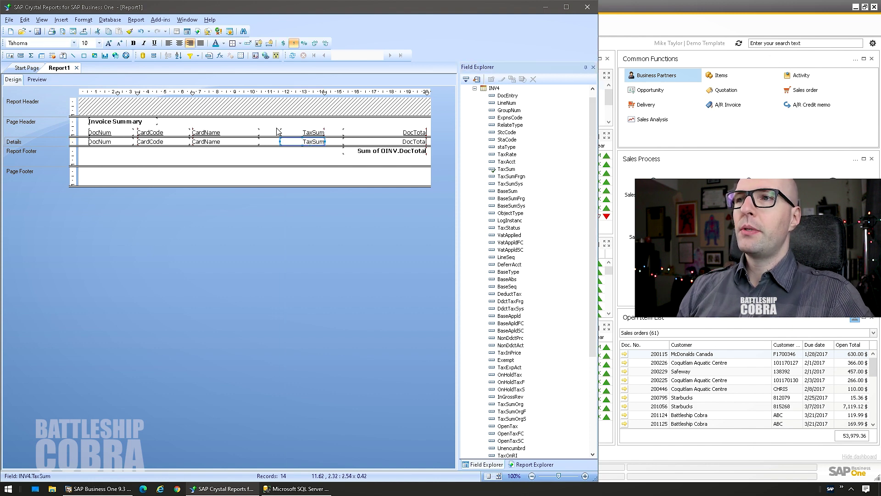
# Step: Preview the report and examine the TaxSum and DocTotal rows and the grand total across both pages
pyautogui.click(37, 79)
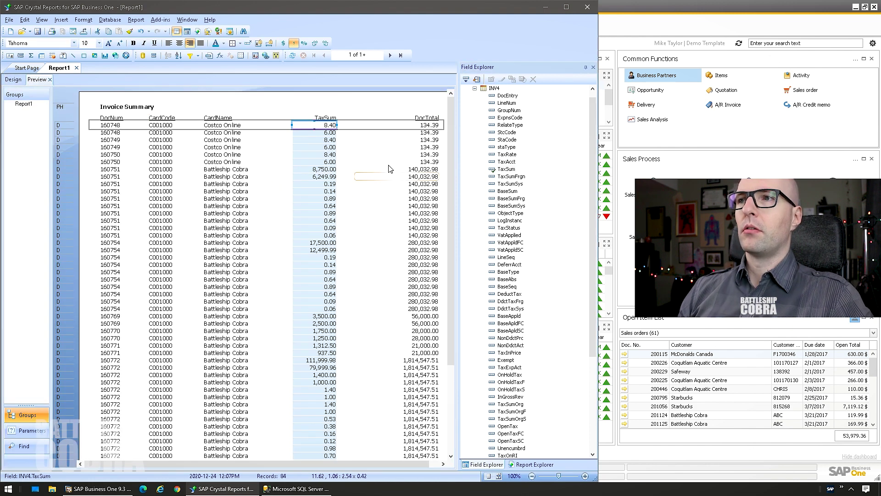
pyautogui.click(385, 109)
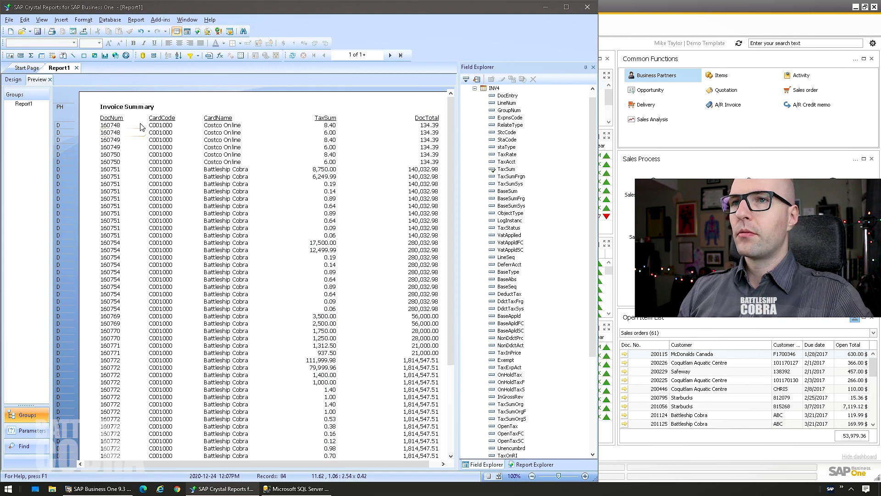
pyautogui.click(390, 54)
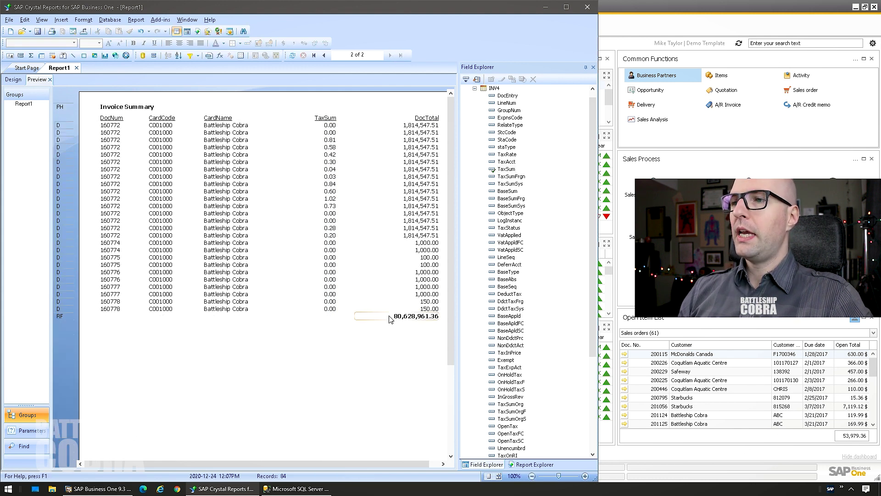
pyautogui.click(314, 55)
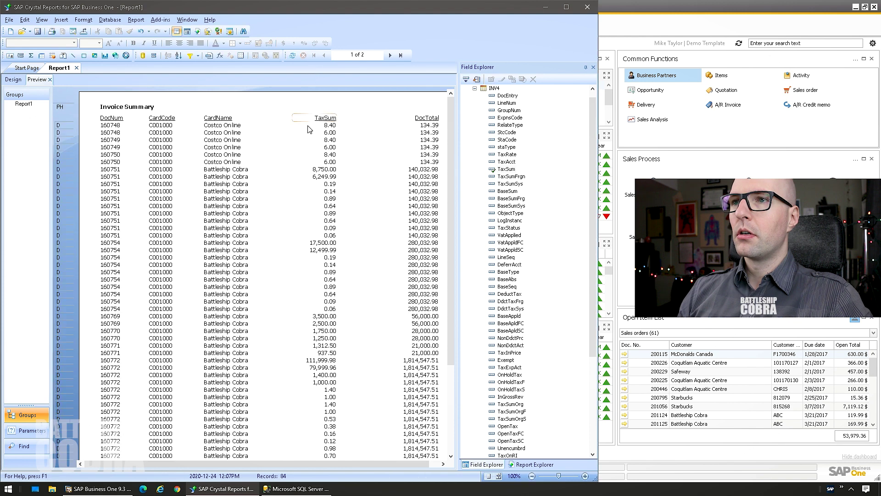
pyautogui.scroll(-3, 128, 243)
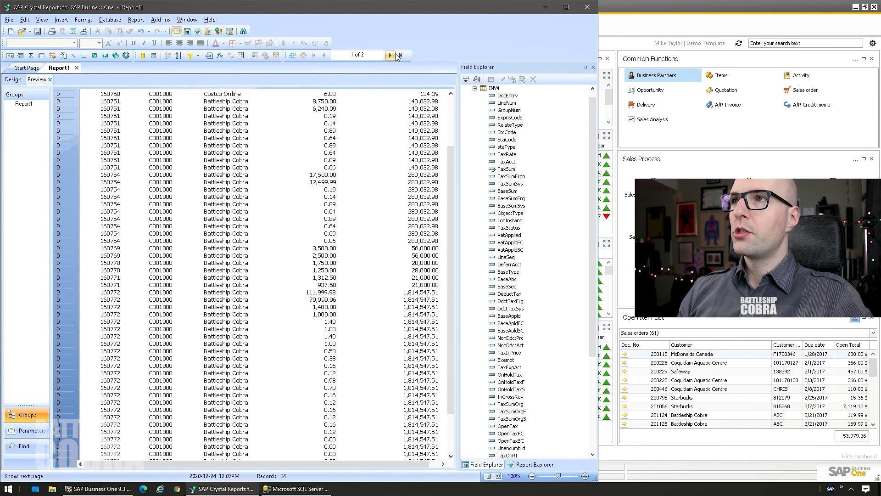
pyautogui.click(401, 55)
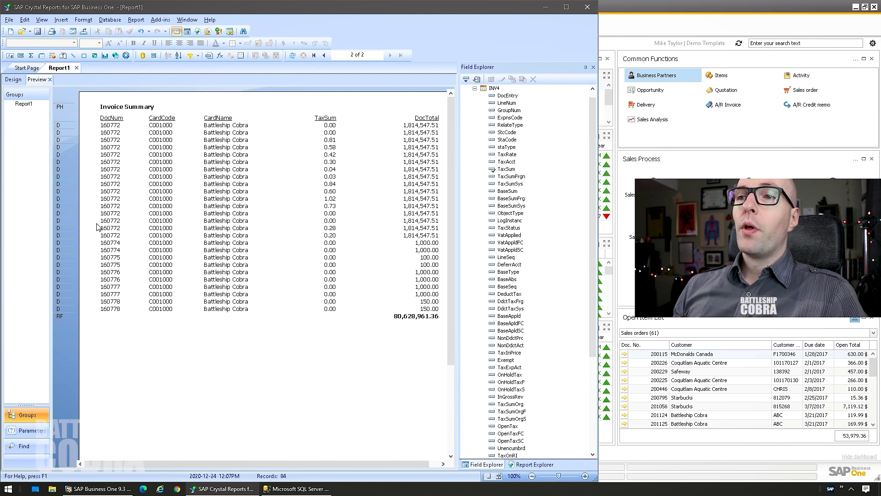
# Step: Switch to SQL Server Management Studio and open a new query on the SAPBusinessObjects database
pyautogui.click(281, 490)
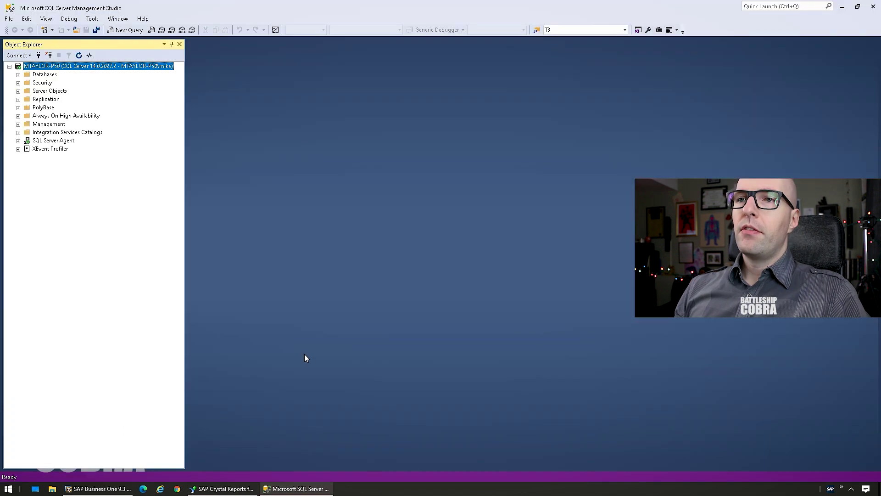
pyautogui.doubleClick(45, 74)
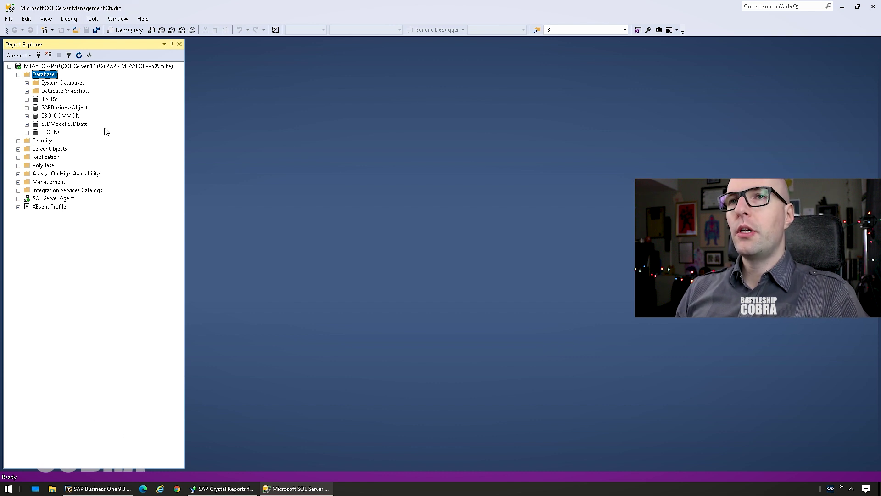
pyautogui.rightClick(70, 108)
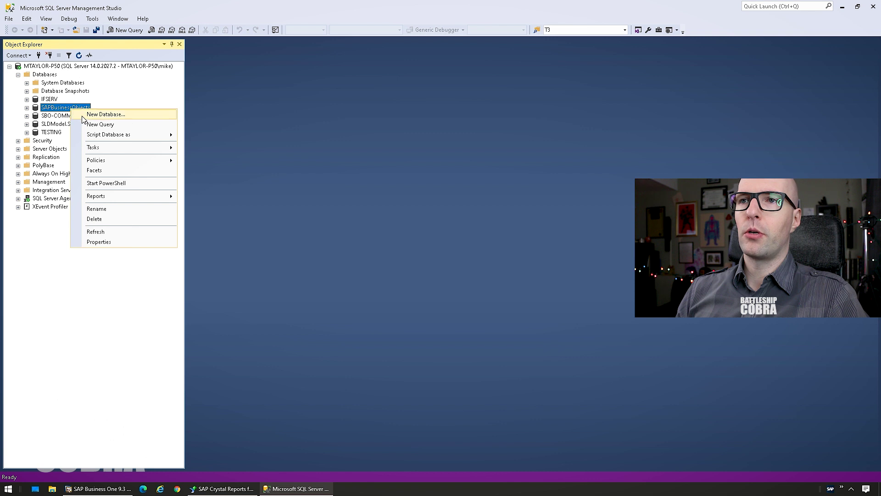
pyautogui.click(97, 126)
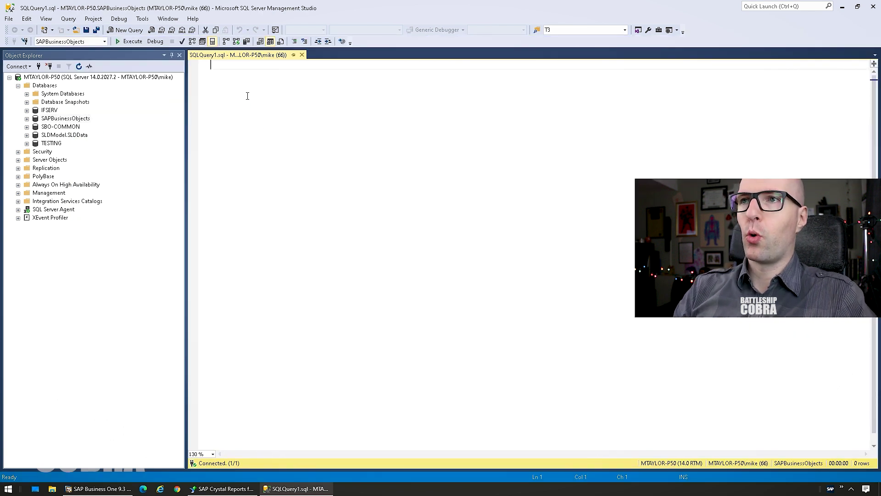
# Step: Write the query SELECT * FROM INV4 and move the FROM clause onto its own line below a blank line
pyautogui.write('SELECT * F')
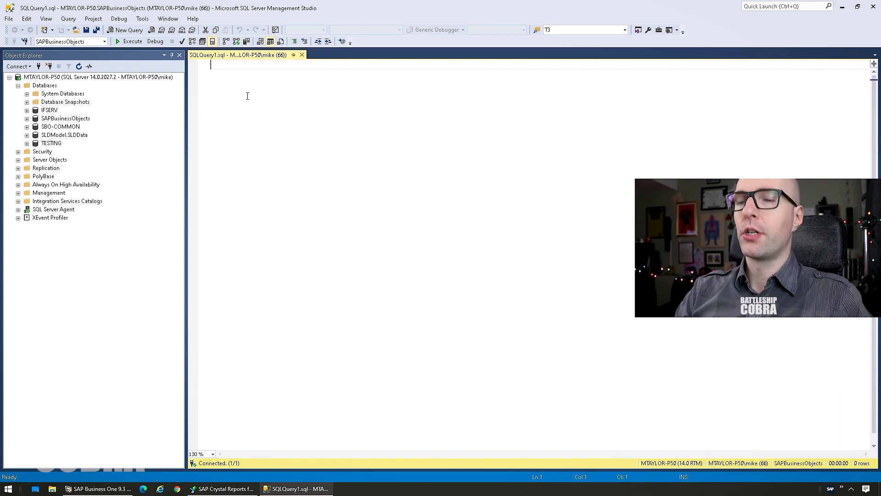
pyautogui.write('ROM INV4')
pyautogui.click(348, 62)
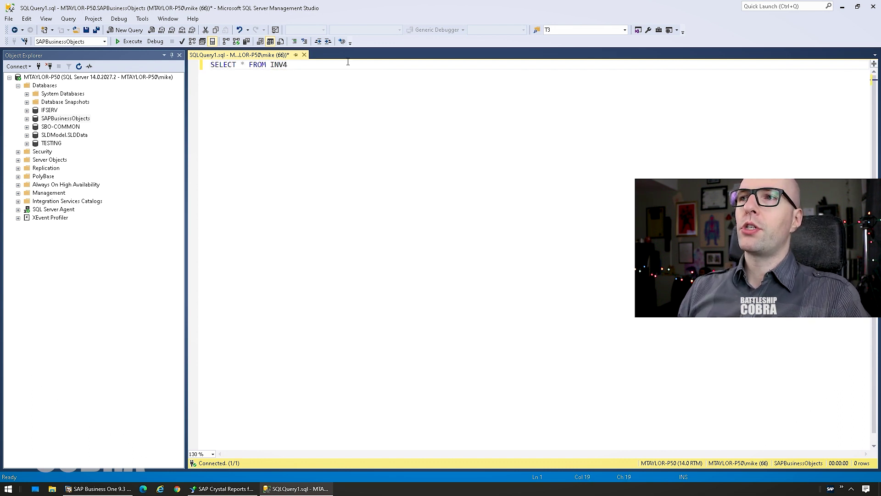
pyautogui.click(249, 65)
pyautogui.press('Return')
pyautogui.press('Return')
pyautogui.press('Return')
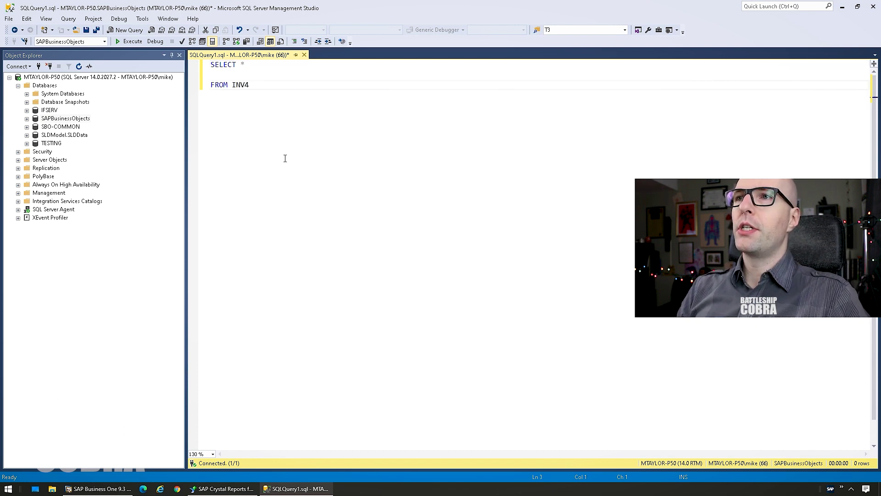
# Step: Place the query's asterisk on its own indented line beneath SELECT
pyautogui.press('Up')
pyautogui.press('Up')
pyautogui.press('Up')
pyautogui.press('End')
pyautogui.press('Left')
pyautogui.press('Left')
pyautogui.press('Return')
# Step: Add OINV with alias T0 as the first table of the FROM clause, indented on its own line above INV4
pyautogui.press('Down')
pyautogui.press('Down')
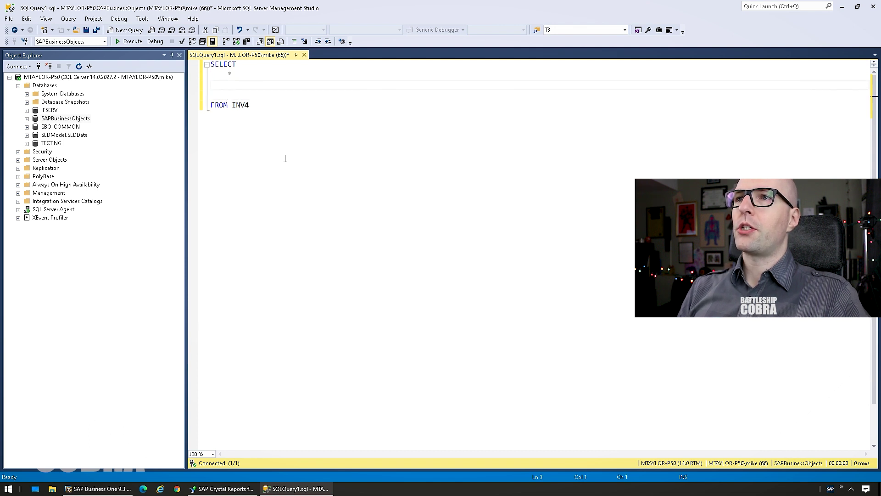
pyautogui.press('Delete')
pyautogui.write('OINV T0')
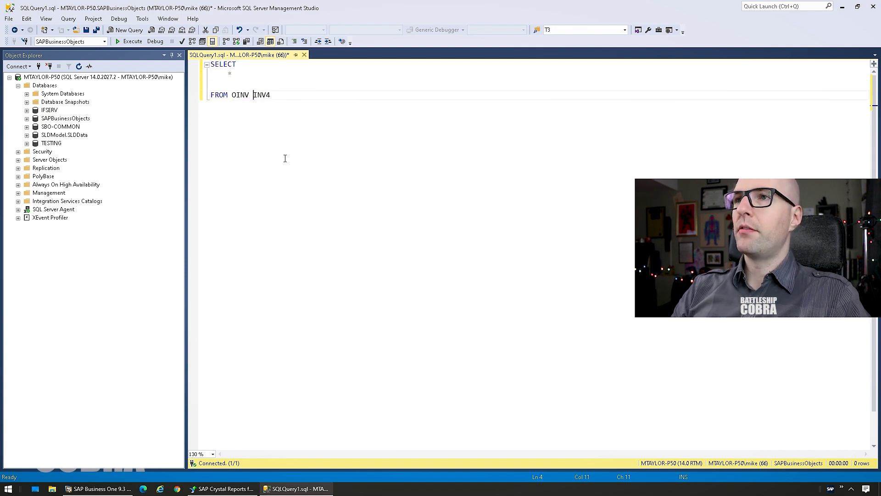
pyautogui.press('Return')
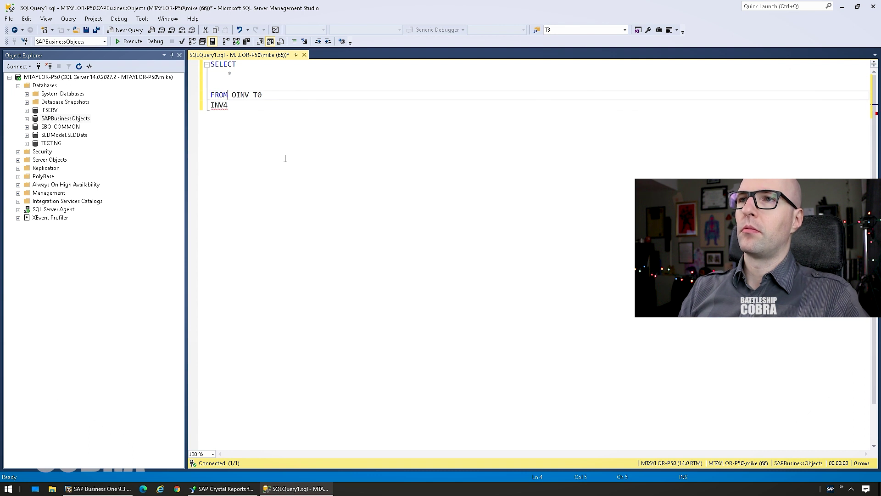
pyautogui.press('Return')
pyautogui.press('Tab')
pyautogui.press('End')
pyautogui.press('Return')
# Step: Join INV4 to OINV with the alias T1 and begin its ON condition with a T0 column
pyautogui.press('Delete')
pyautogui.write('JOIN')
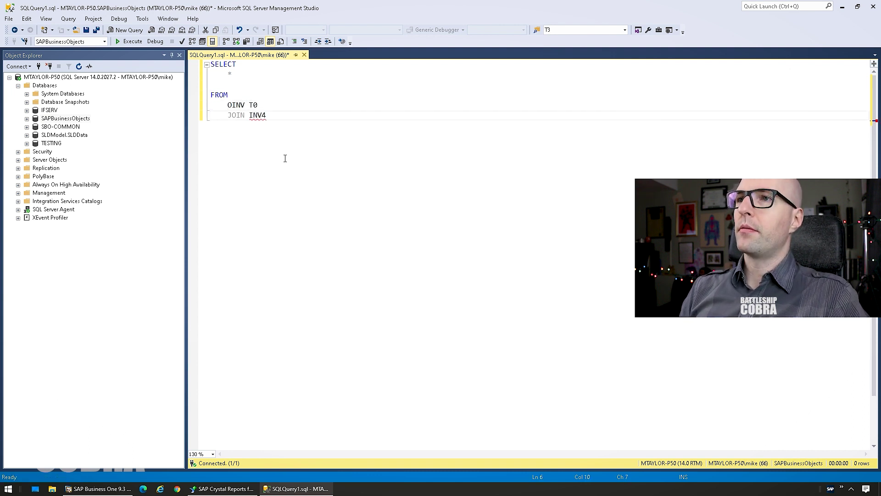
pyautogui.press('End')
pyautogui.write('T3')
pyautogui.press('BackSpace')
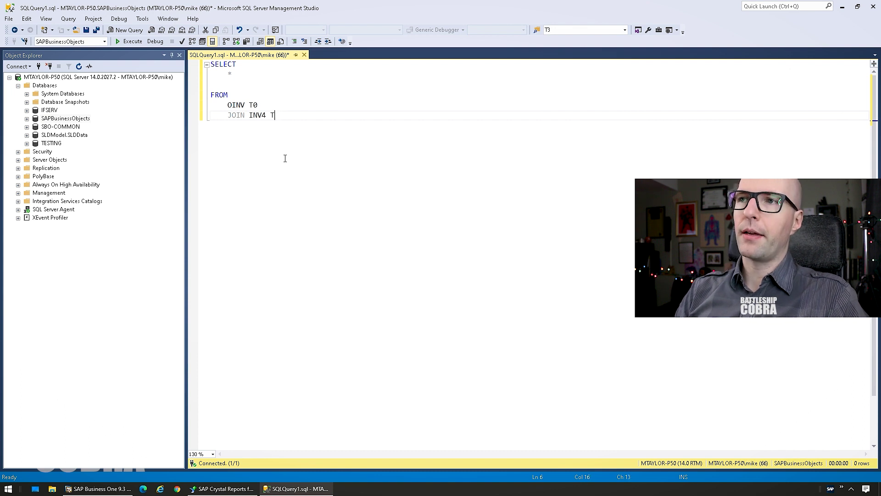
pyautogui.write('1 ON T0.[')
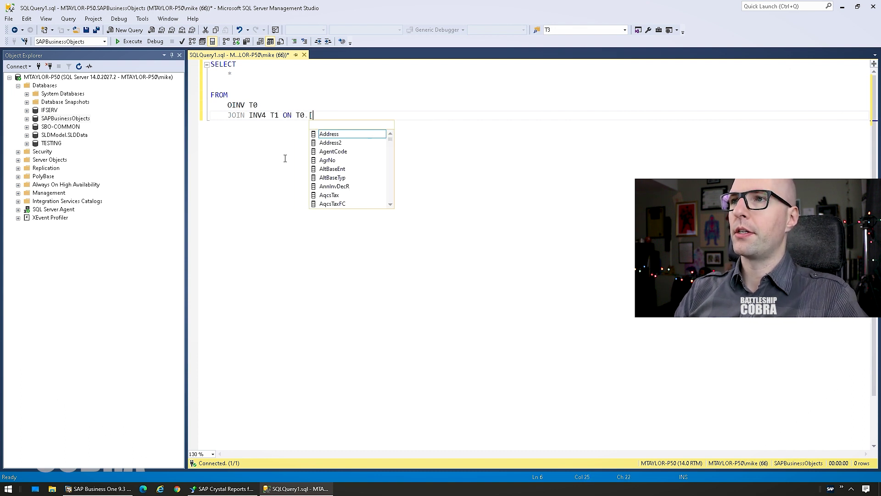
# Step: Complete the join condition as T0.[DocEntry] = T1.[DocEntry]
pyautogui.write('Doc')
pyautogui.press('Down')
pyautogui.press('Down')
pyautogui.press('Down')
pyautogui.press('Down')
pyautogui.press('Tab')
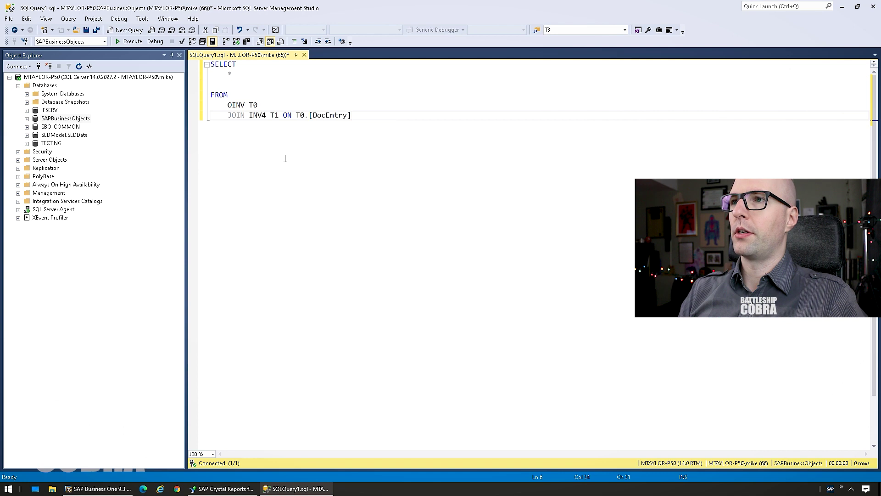
pyautogui.write('= T1.[DocEn')
pyautogui.press('Tab')
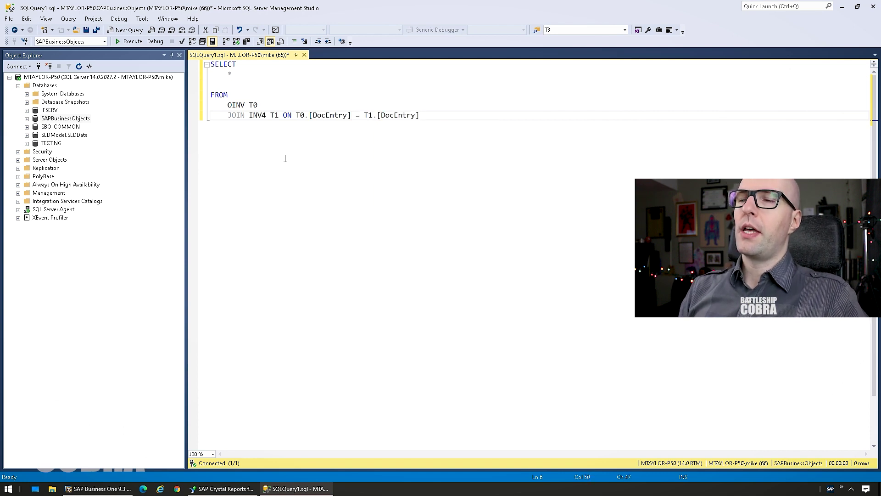
pyautogui.press('Right')
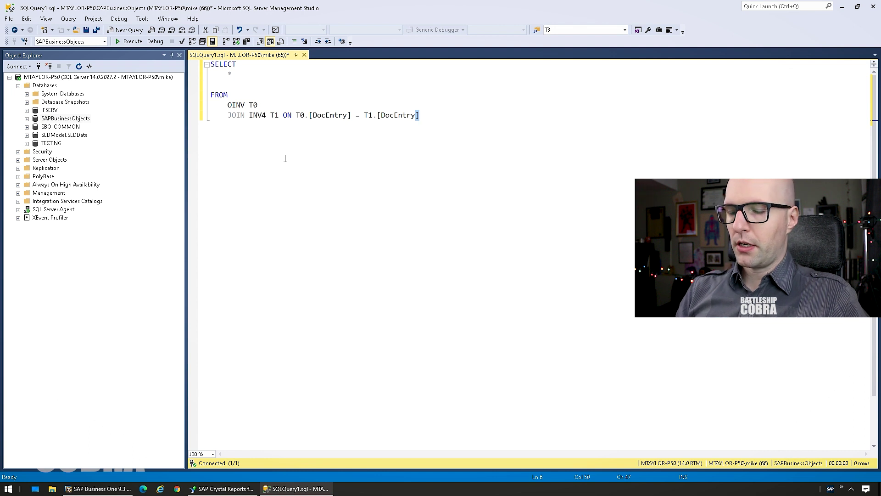
pyautogui.write('"')
pyautogui.press('BackSpace')
pyautogui.write(']')
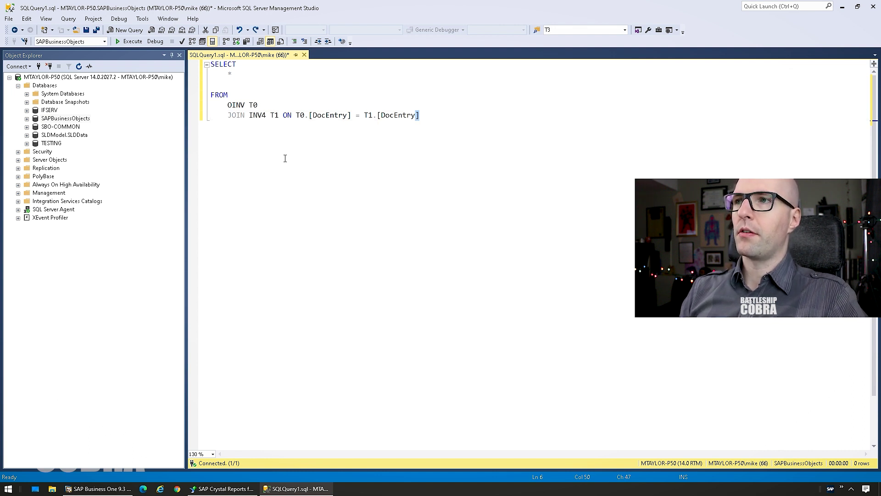
# Step: Add a WHERE clause limiting T0.[CardCode] to the customer's code, and execute the query
pyautogui.press('Return')
pyautogui.press('Return')
pyautogui.write('WHE')
pyautogui.press('Return')
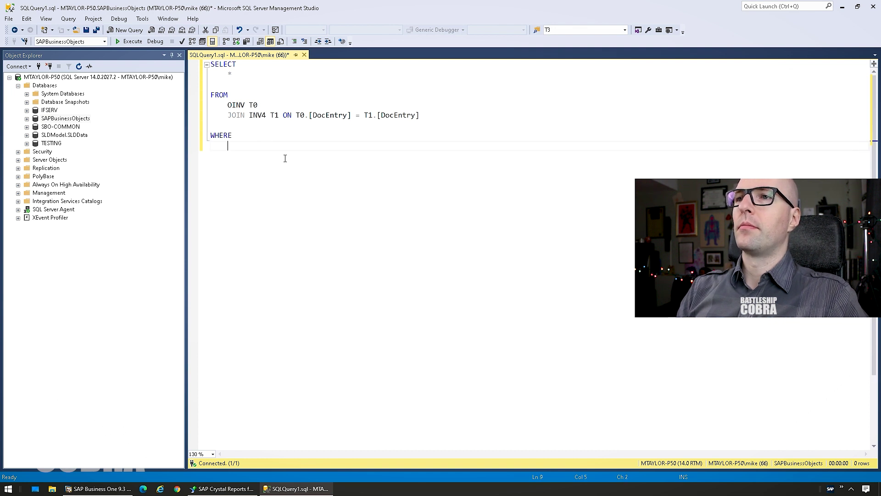
pyautogui.write('T0.[Card')
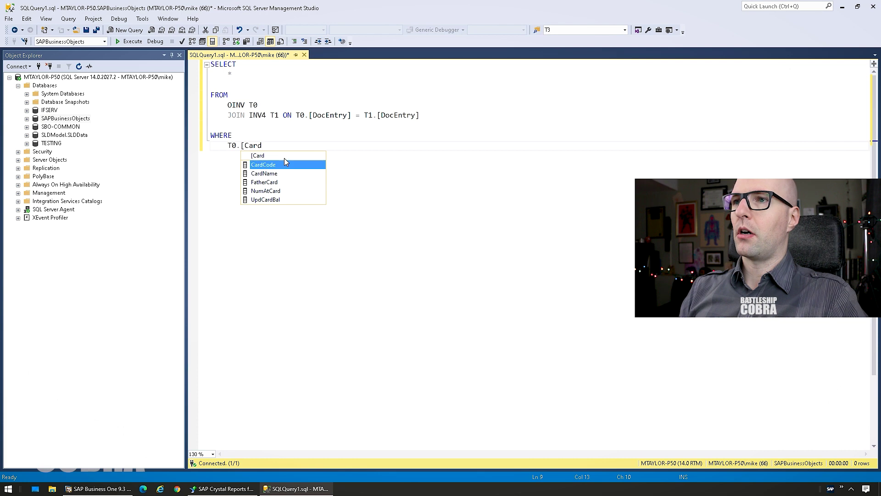
pyautogui.doubleClick(285, 161)
pyautogui.write("= 'C001000")
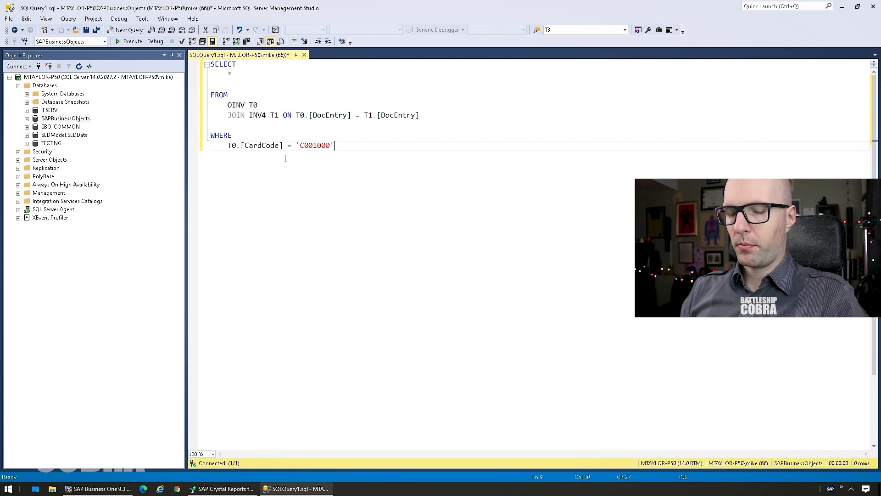
pyautogui.press('F5')
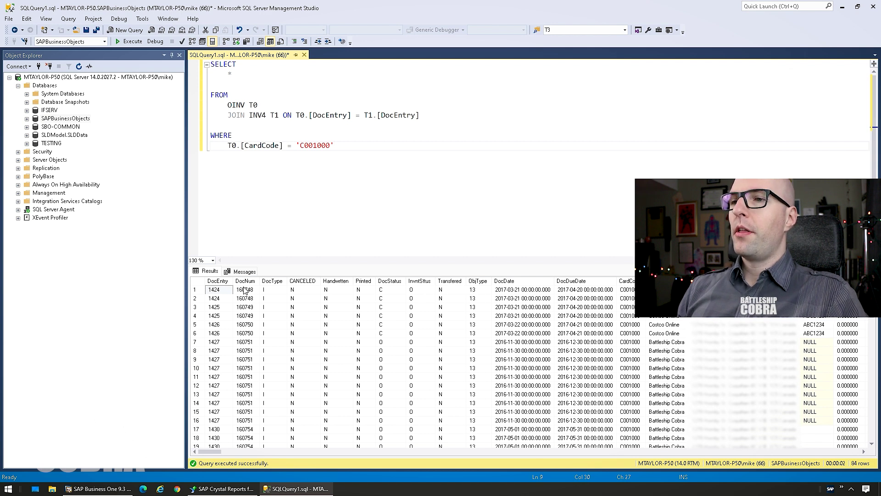
# Step: Examine the joined results for repeated DocEntry and DocNum rows and look through the further columns
pyautogui.scroll(-14, 213, 321)
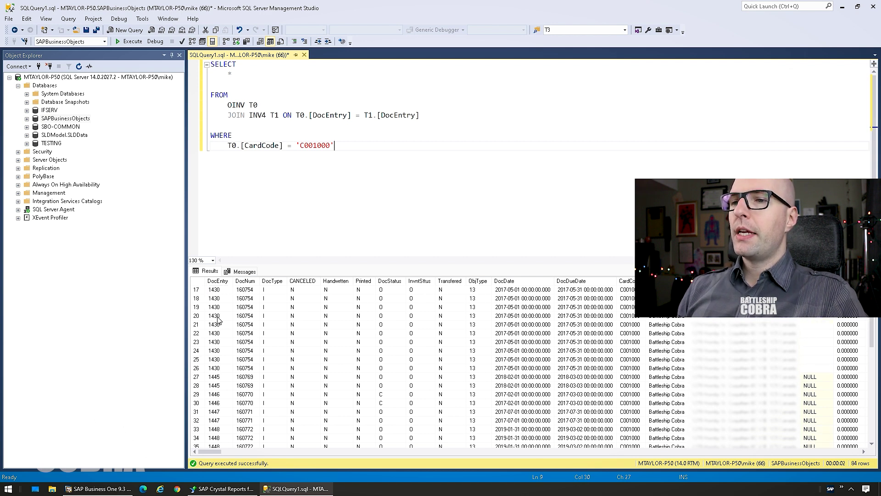
pyautogui.click(219, 333)
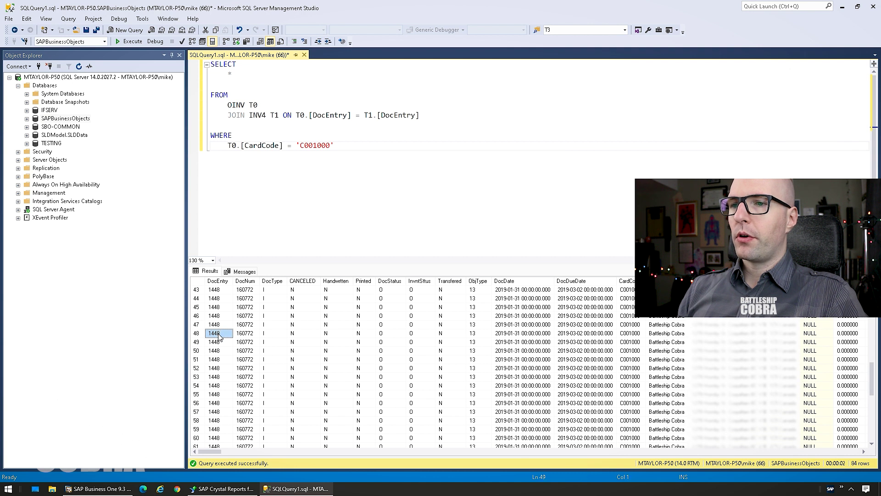
pyautogui.press('Up')
pyautogui.press('Up')
pyautogui.press('Up')
pyautogui.press('Up')
pyautogui.press('Up')
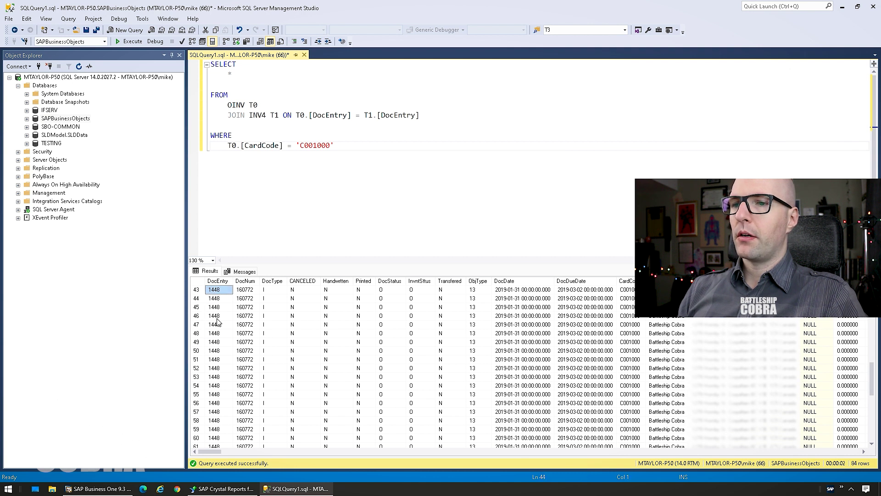
pyautogui.moveTo(217, 446); pyautogui.dragTo(221, 294)
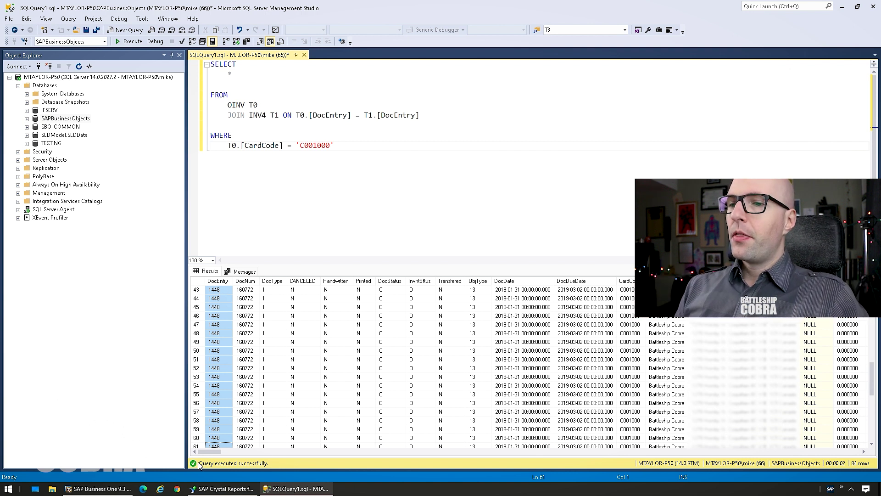
pyautogui.moveTo(209, 452); pyautogui.dragTo(566, 452)
# Step: Add the comment line "-- SELECT * FROM INV4" below the query and execute only its SELECT statement
pyautogui.moveTo(366, 137); pyautogui.dragTo(363, 145)
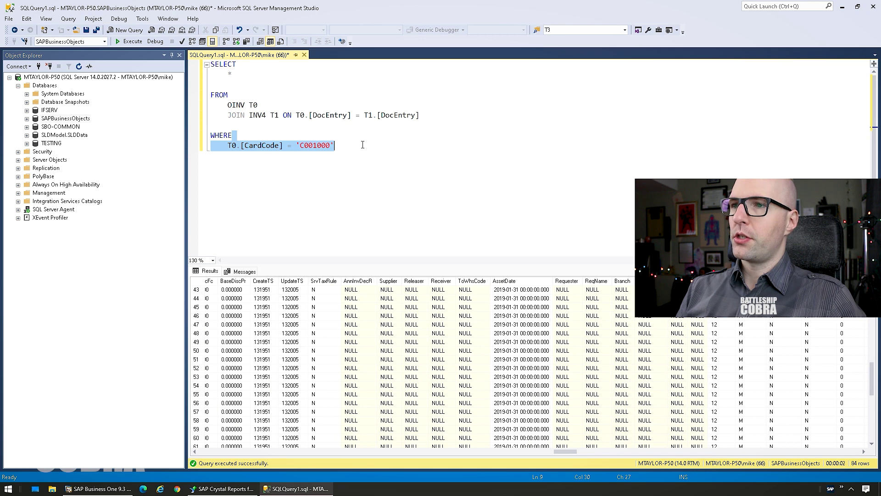
pyautogui.click(363, 145)
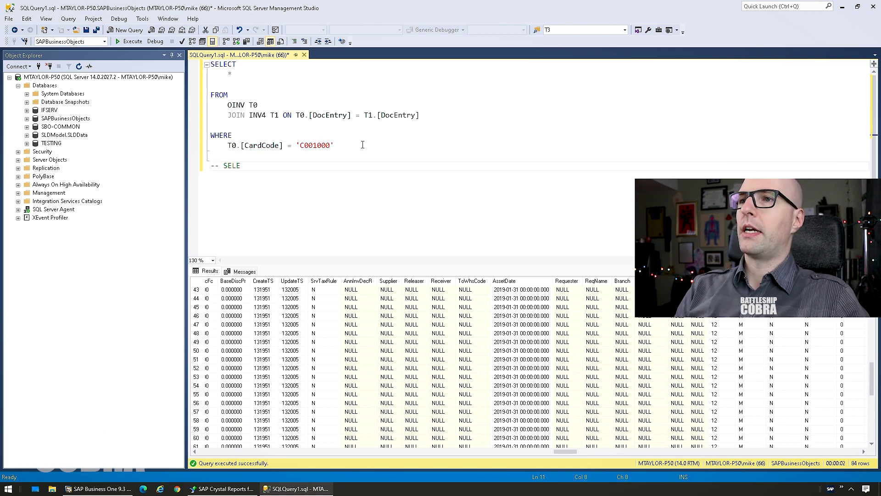
pyautogui.write('INV4')
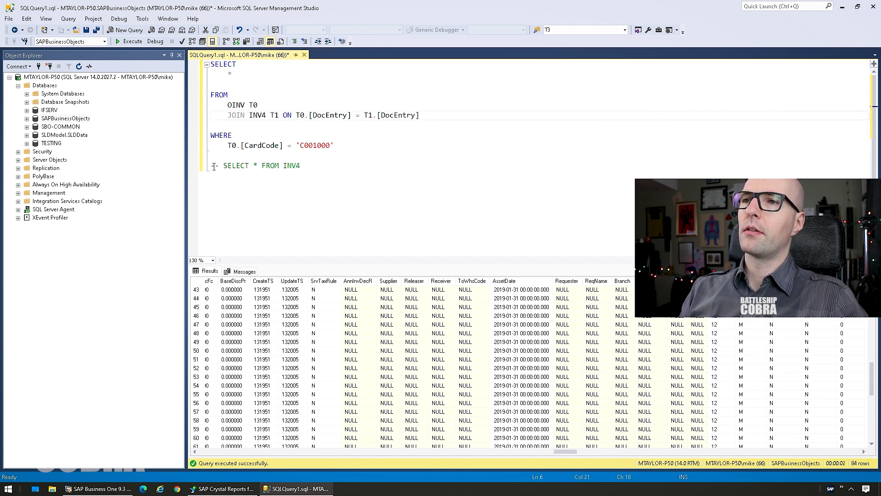
pyautogui.moveTo(221, 165); pyautogui.dragTo(202, 171)
pyautogui.moveTo(313, 164); pyautogui.dragTo(234, 165)
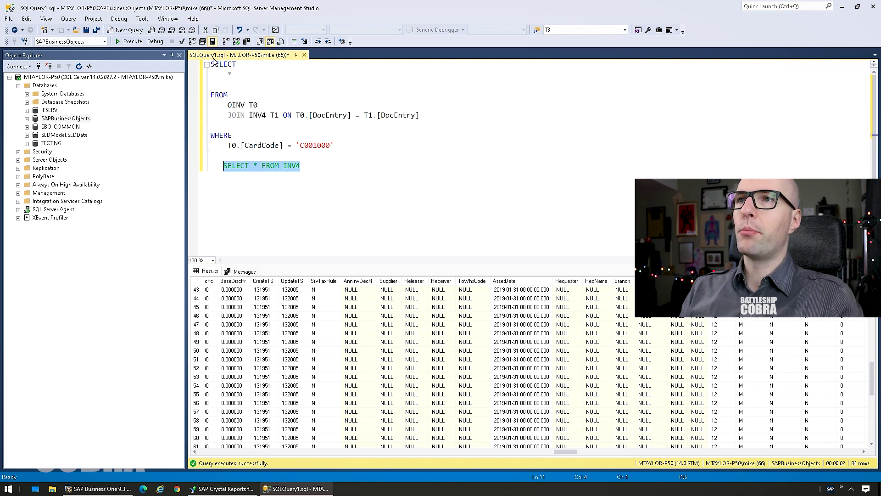
pyautogui.click(123, 42)
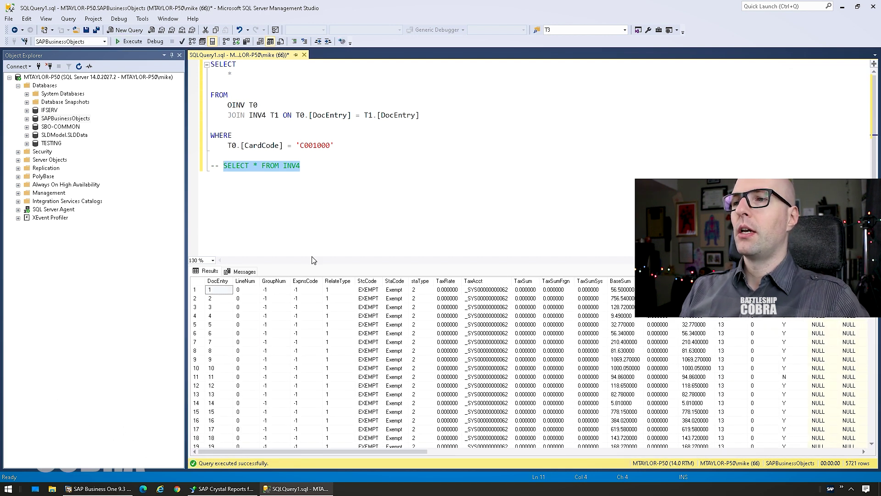
# Step: Look through the INV4 results from the first DocEntry values to the rows that carry tax amounts
pyautogui.click(212, 291)
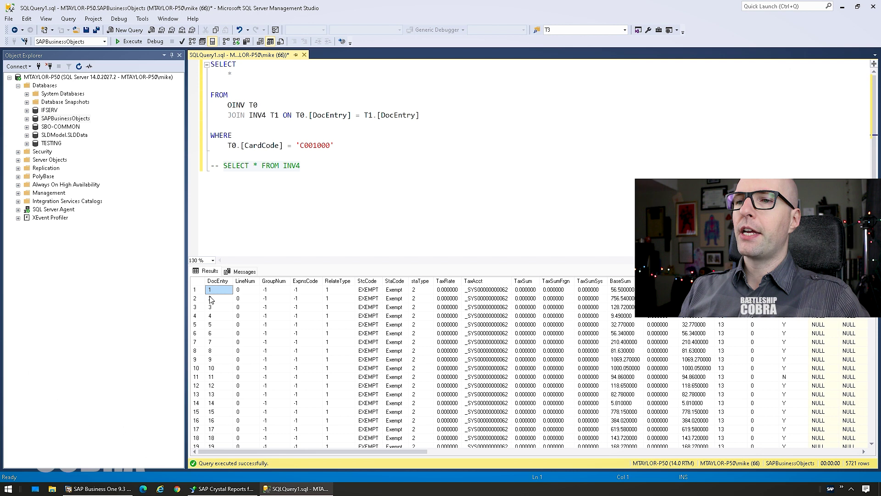
pyautogui.scroll(-20, 241, 349)
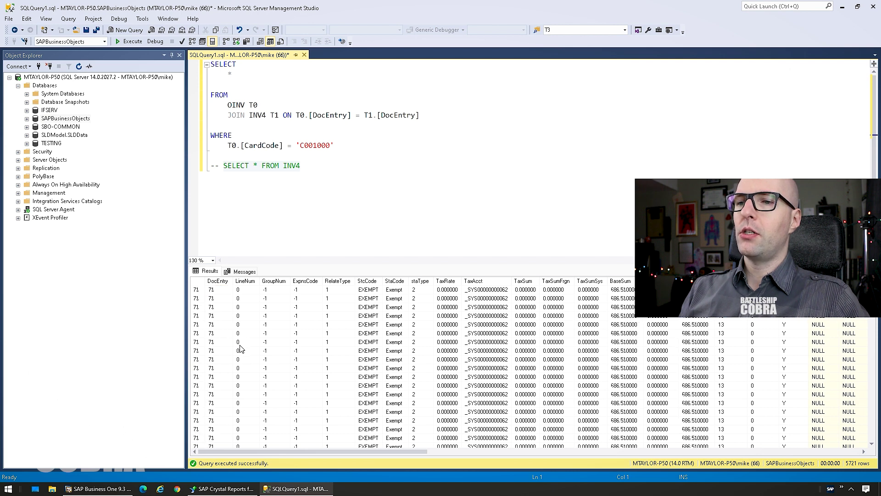
pyautogui.scroll(-5, 241, 376)
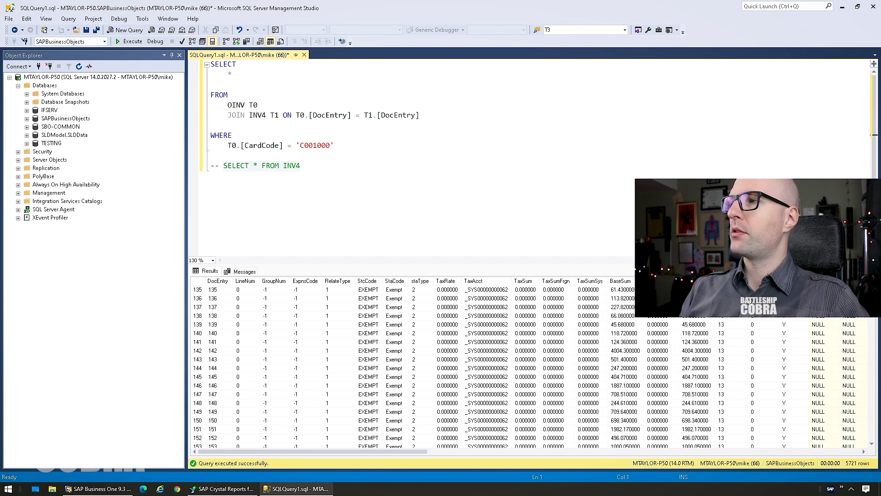
pyautogui.click(872, 416)
pyautogui.click(872, 416)
pyautogui.click(871, 415)
pyautogui.moveTo(872, 292); pyautogui.dragTo(873, 389)
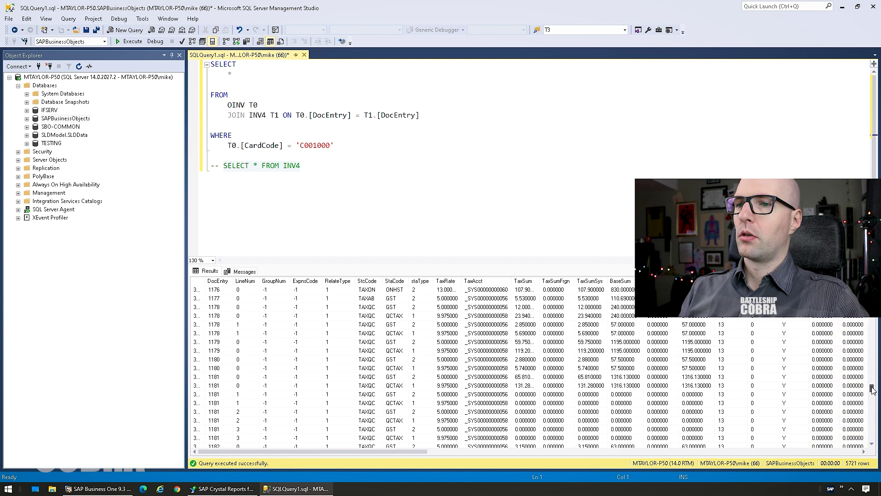
# Step: Examine the INV4 rows that share a DocEntry, going through the LineNum entries of DocEntry 1186 one by one
pyautogui.moveTo(225, 361)
pyautogui.mouseDown()
pyautogui.moveTo(218, 390)
pyautogui.moveTo(224, 374)
pyautogui.mouseUp()
pyautogui.moveTo(221, 419); pyautogui.dragTo(220, 438)
pyautogui.scroll(-5, 223, 387)
pyautogui.scroll(-6, 226, 379)
pyautogui.scroll(-3, 223, 310)
pyautogui.click(218, 368)
pyautogui.moveTo(215, 291); pyautogui.dragTo(217, 334)
pyautogui.click(215, 299)
pyautogui.scroll(1, 218, 305)
pyautogui.click(219, 307)
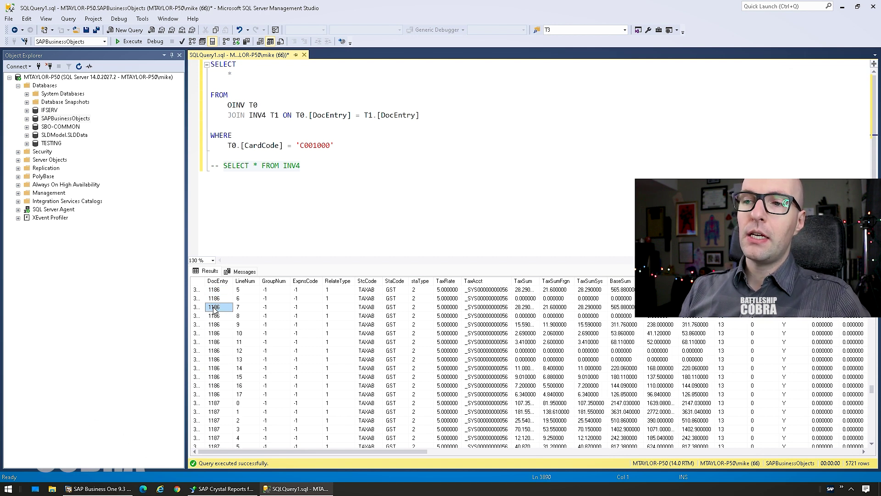
pyautogui.click(222, 291)
pyautogui.click(221, 299)
pyautogui.click(218, 307)
pyautogui.click(218, 317)
pyautogui.click(218, 325)
pyautogui.click(217, 335)
pyautogui.click(218, 342)
pyautogui.click(219, 351)
pyautogui.click(220, 360)
pyautogui.click(220, 369)
pyautogui.click(220, 377)
pyautogui.click(221, 386)
pyautogui.click(221, 395)
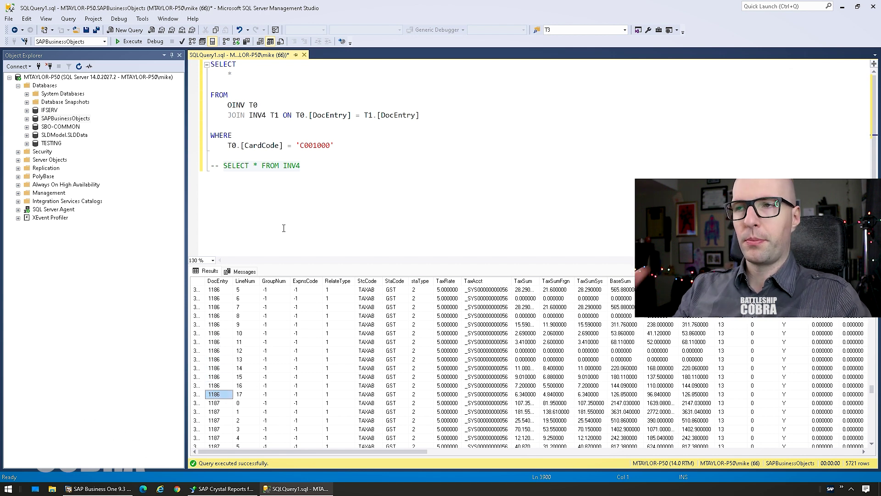
# Step: Switch back to SAP Crystal Reports and return to the first page of the Invoice Summary preview
pyautogui.click(316, 165)
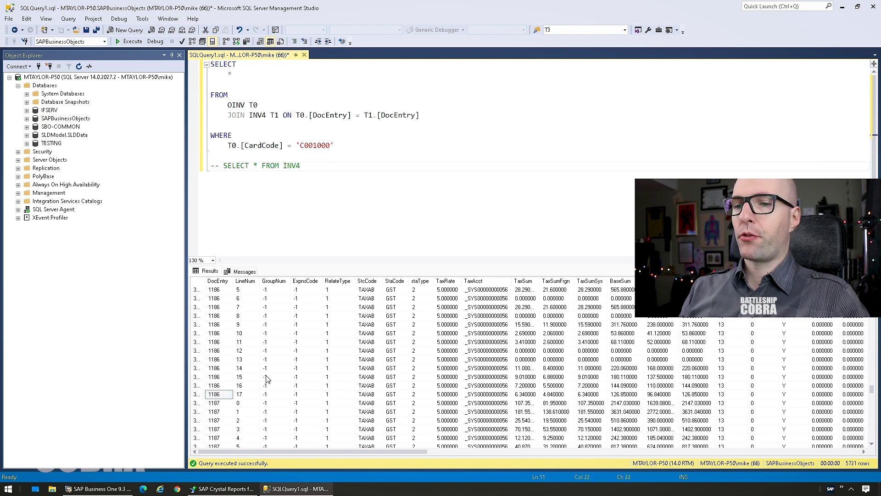
pyautogui.click(221, 489)
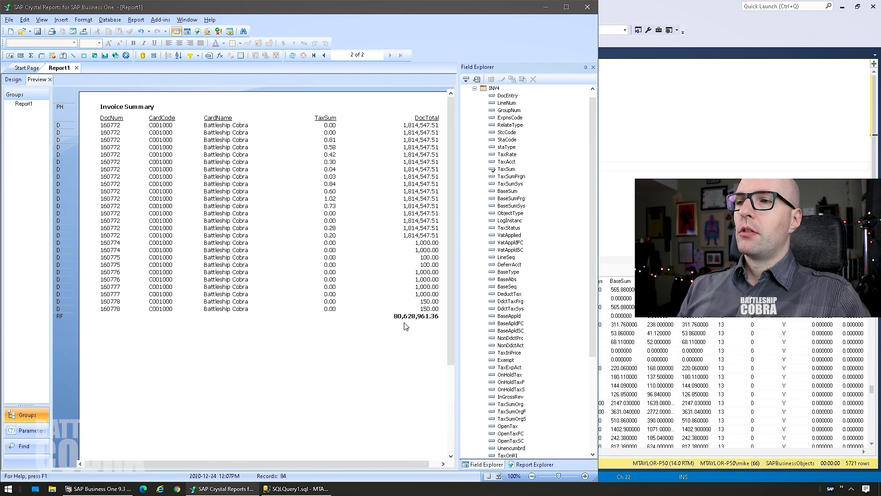
pyautogui.click(324, 55)
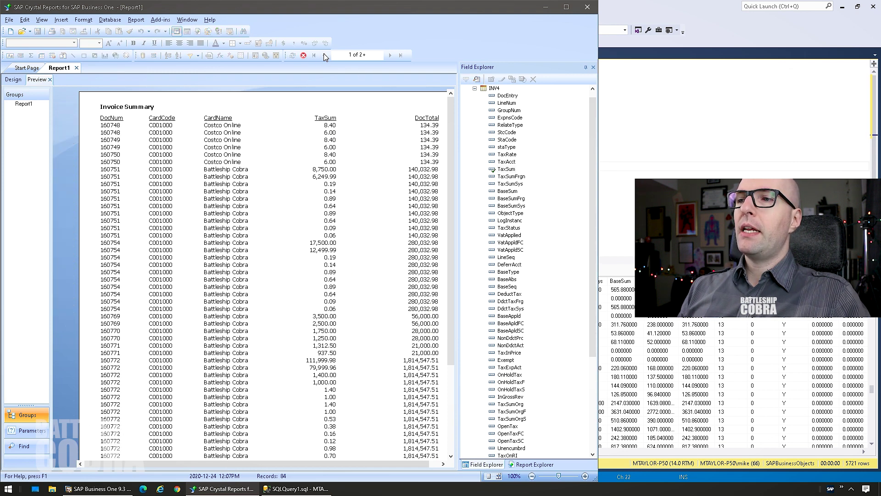
# Step: Check the last page of the preview, return to the first page and group the report by OINV.DocNum in ascending order
pyautogui.click(401, 56)
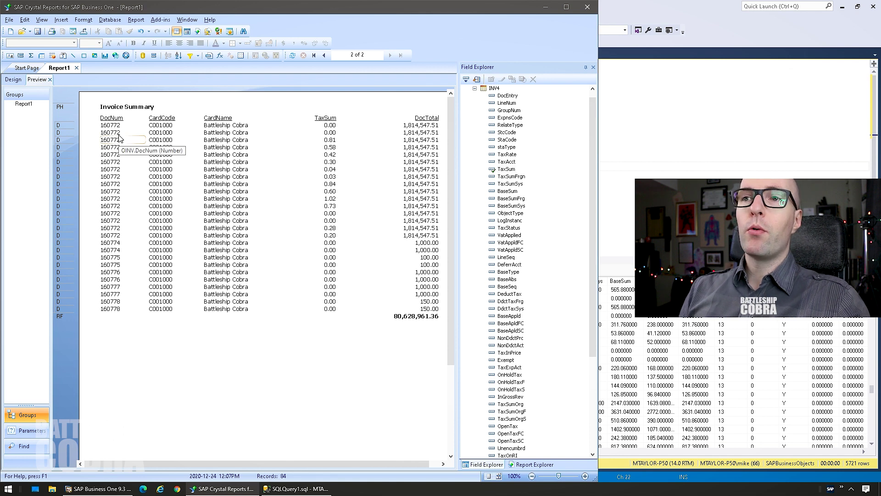
pyautogui.click(314, 56)
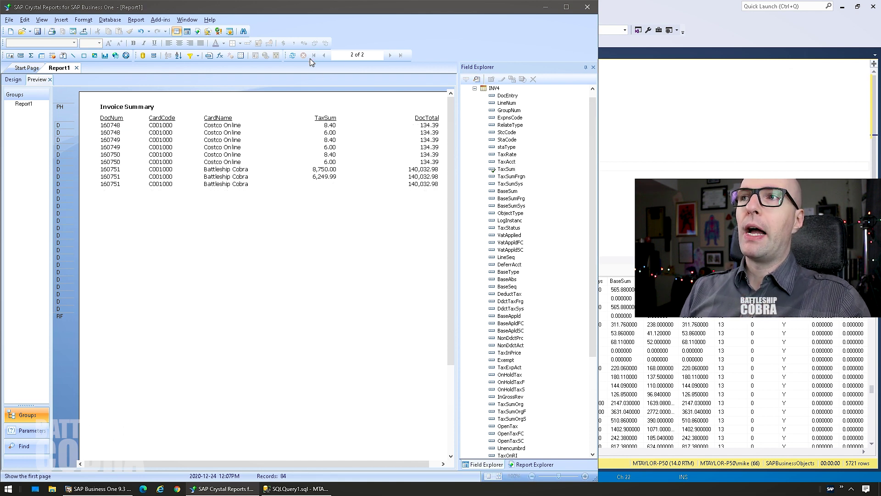
pyautogui.click(136, 20)
pyautogui.moveTo(155, 41)
pyautogui.click(136, 19)
pyautogui.click(136, 20)
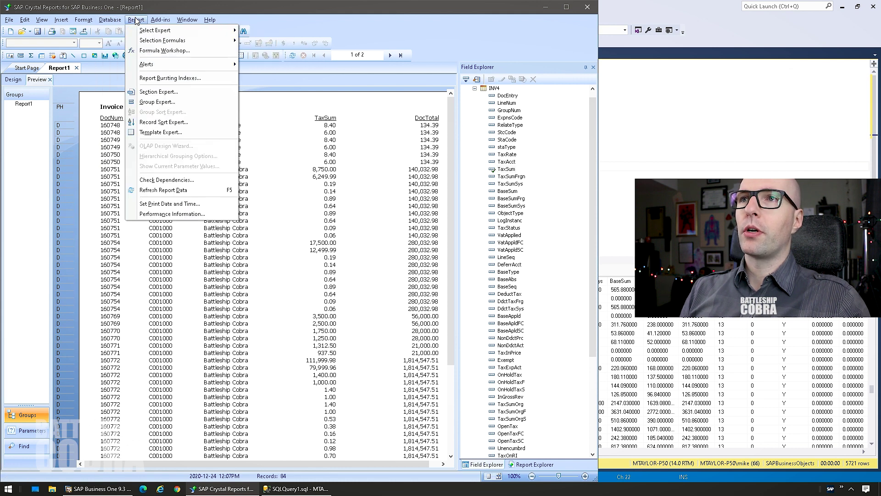
pyautogui.click(148, 102)
pyautogui.doubleClick(322, 232)
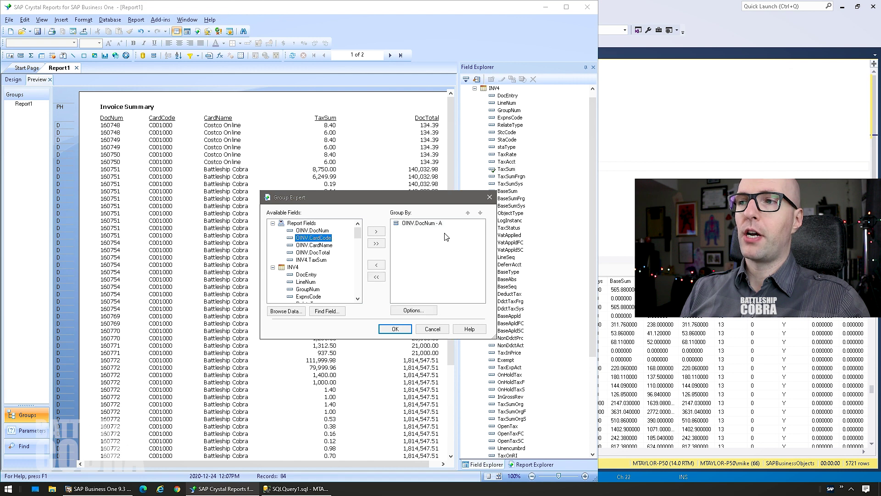
pyautogui.click(395, 329)
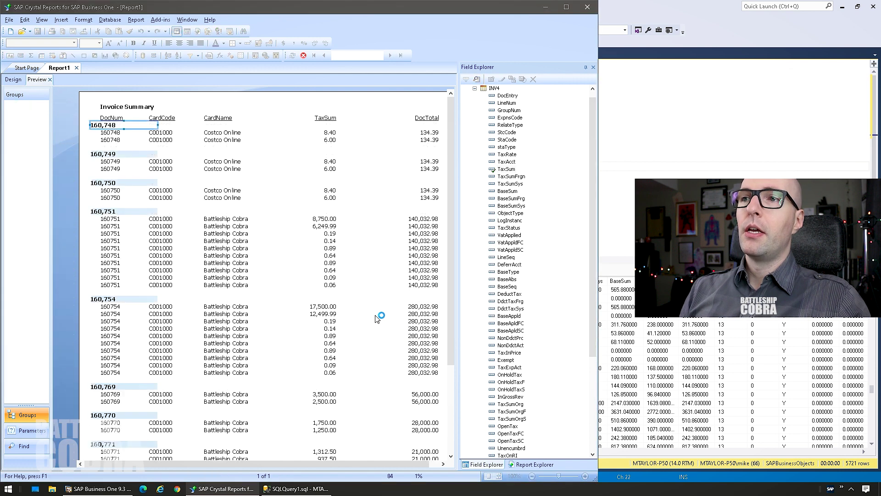
# Step: Format the DocNum group headings with the -1123 number style, showing whole numbers without a thousands separator
pyautogui.click(209, 100)
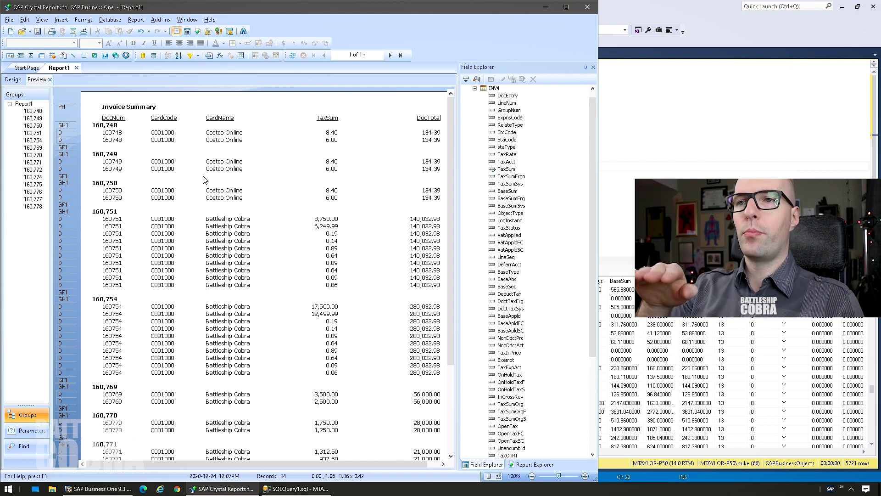
pyautogui.rightClick(107, 212)
pyautogui.click(138, 256)
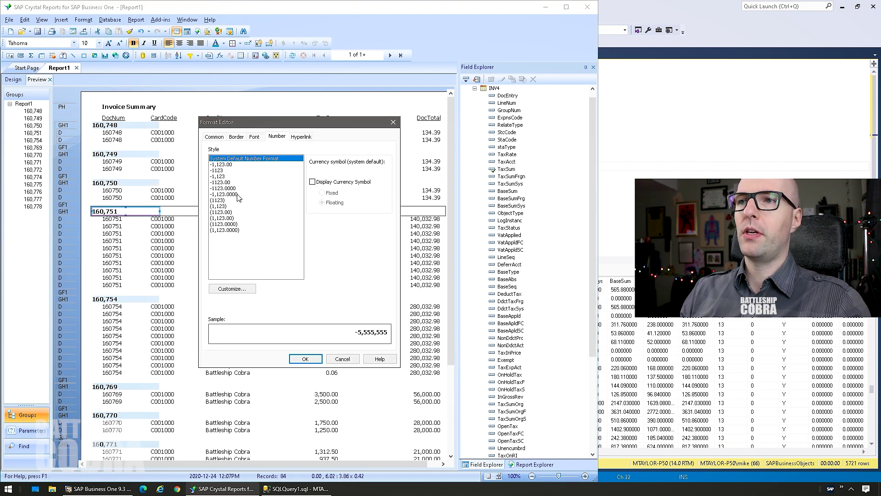
pyautogui.click(220, 182)
pyautogui.click(219, 171)
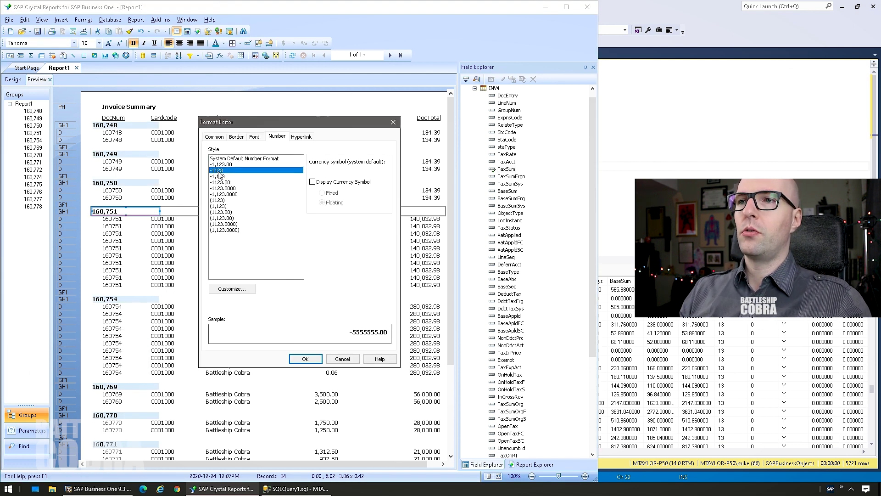
pyautogui.click(227, 285)
pyautogui.click(259, 246)
pyautogui.click(254, 254)
pyautogui.click(308, 335)
pyautogui.click(305, 359)
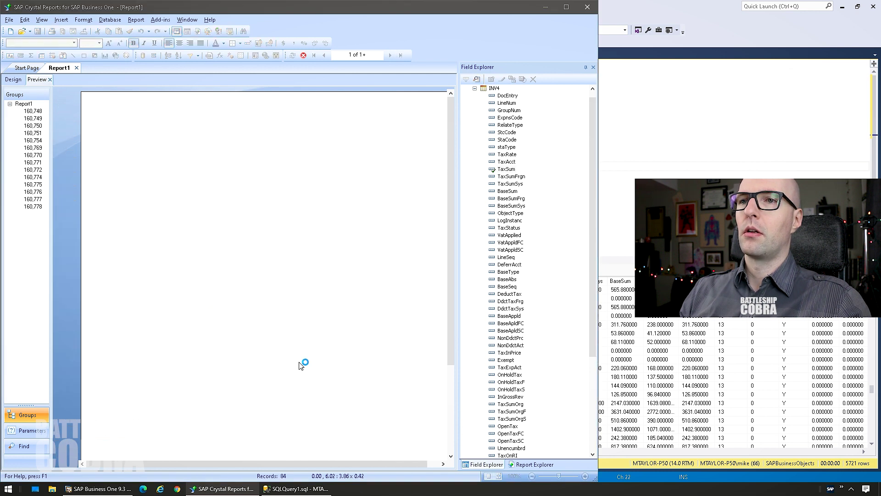
pyautogui.click(169, 214)
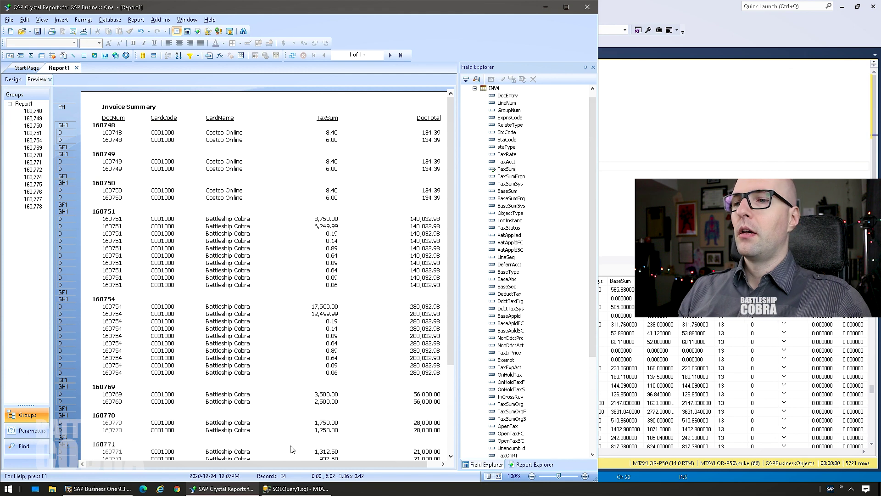
# Step: Insert a Sum summary of OINV.DocTotal for Group #1: OINV.DocNum
pyautogui.moveTo(271, 464); pyautogui.dragTo(405, 473)
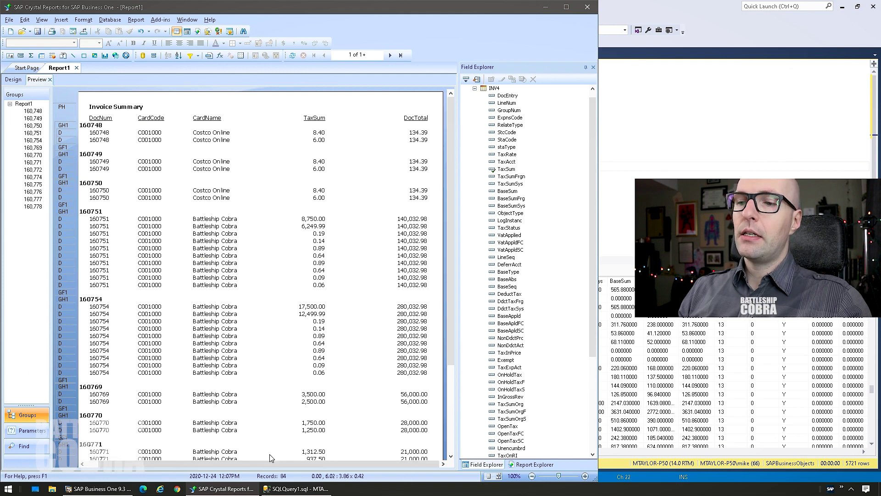
pyautogui.moveTo(269, 464); pyautogui.dragTo(256, 464)
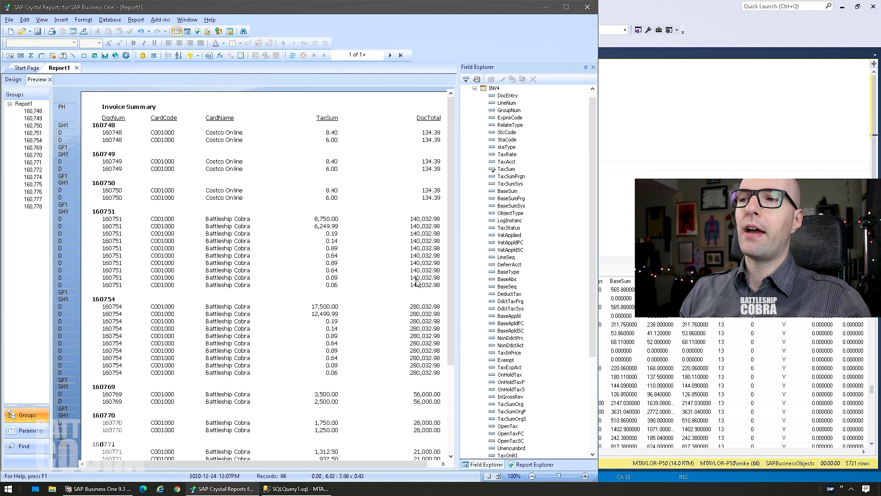
pyautogui.click(421, 219)
pyautogui.rightClick(422, 219)
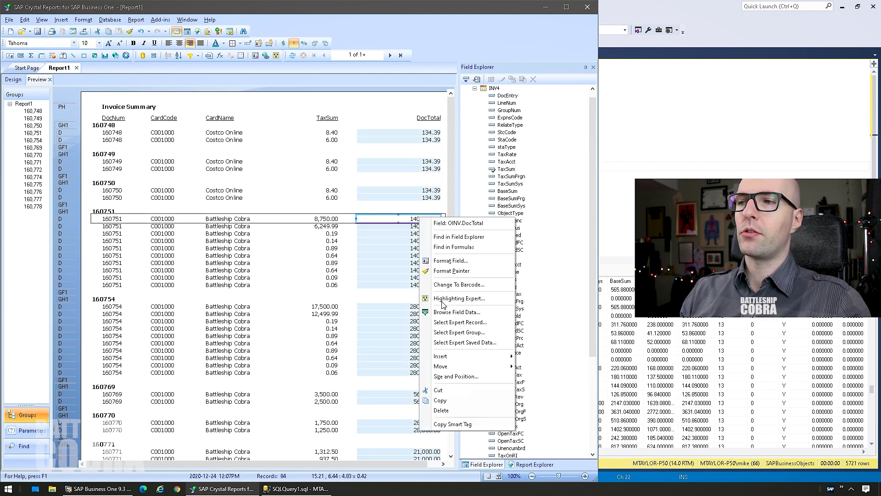
pyautogui.moveTo(443, 360)
pyautogui.click(526, 358)
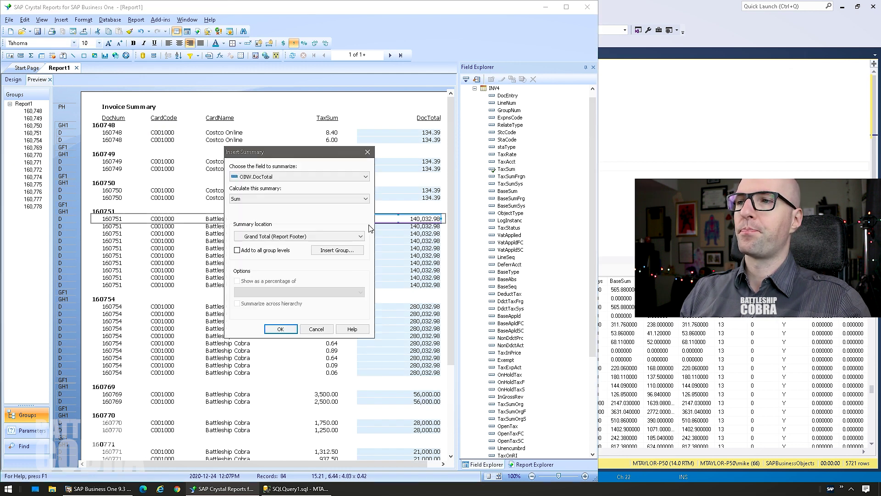
pyautogui.click(261, 237)
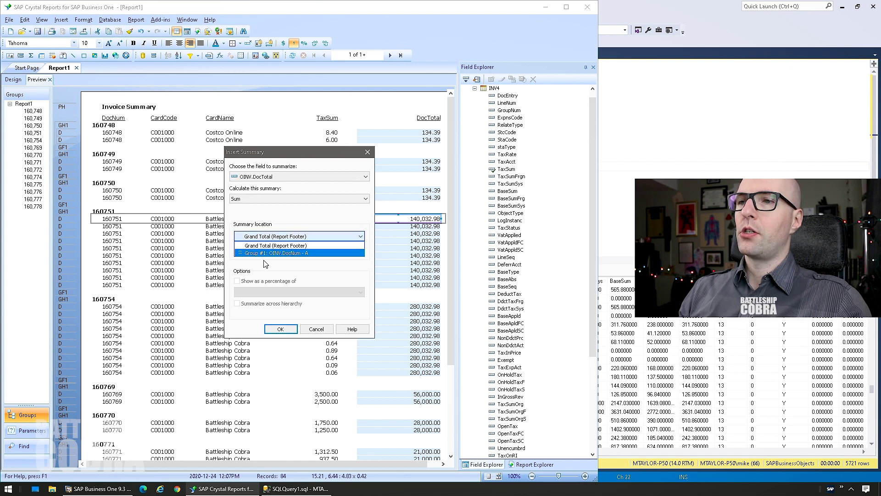
pyautogui.click(272, 253)
pyautogui.click(281, 329)
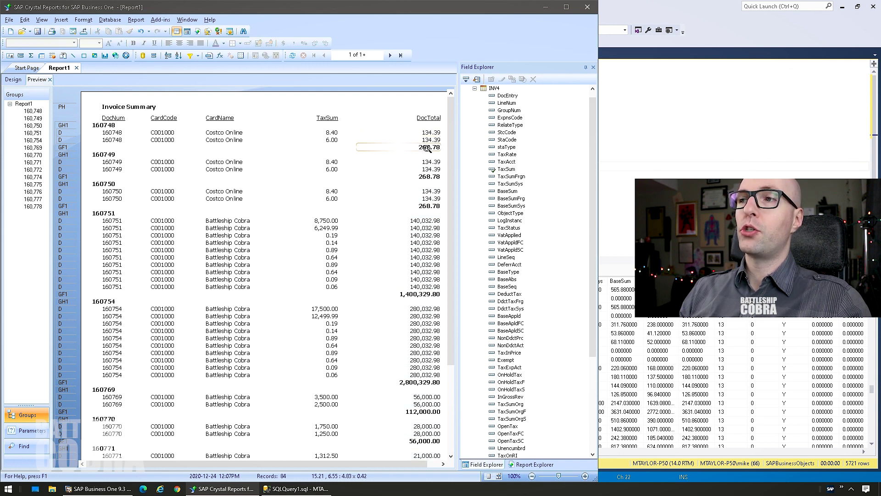
# Step: Review the group totals through page 2, switch to SAP Business One and find A/R invoice 160772
pyautogui.scroll(-4, 404, 294)
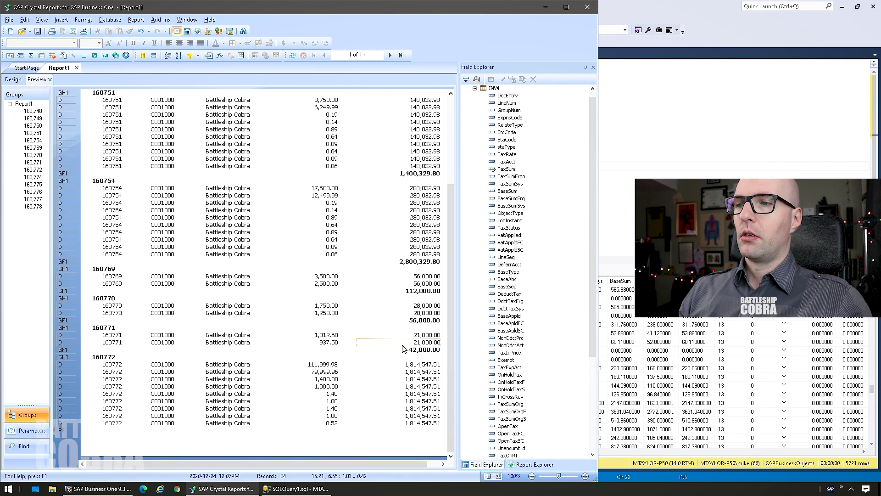
pyautogui.click(392, 56)
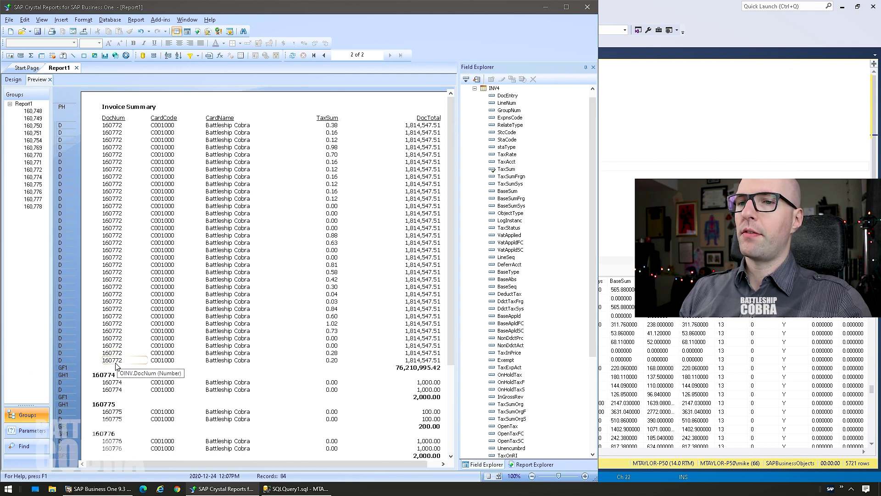
pyautogui.click(99, 489)
pyautogui.hotkey('ctrl', 'f')
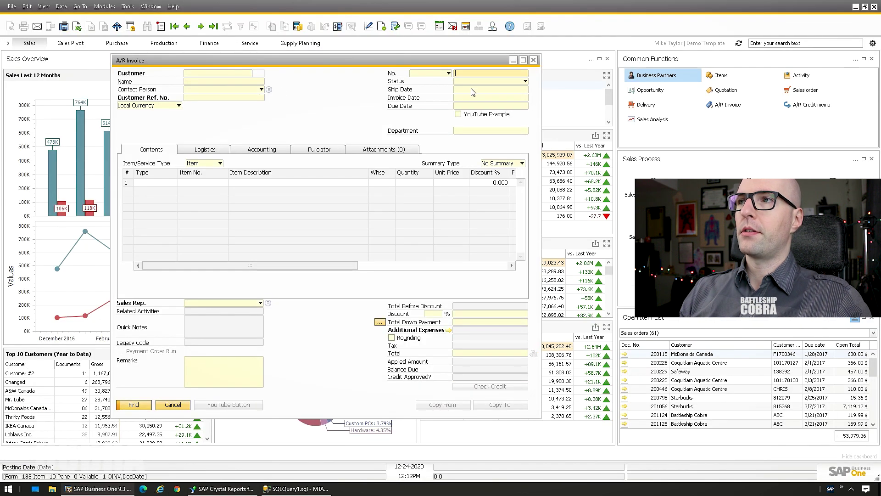
pyautogui.write('160772')
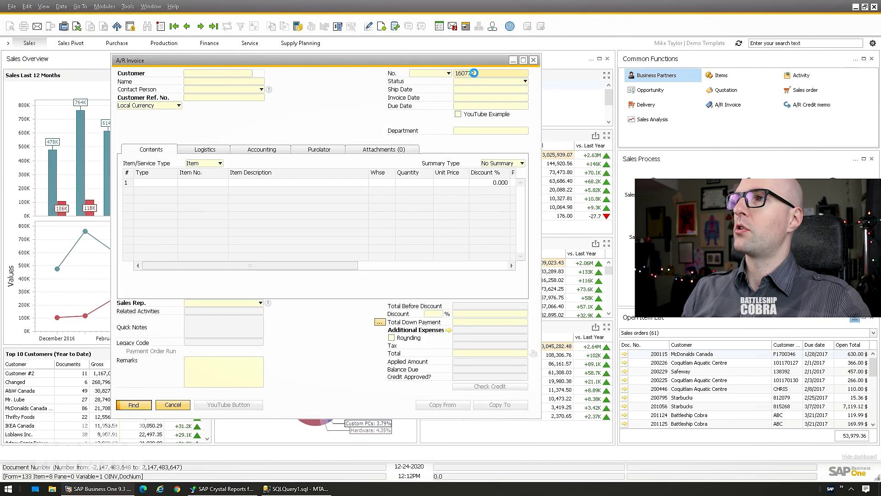
pyautogui.press('Return')
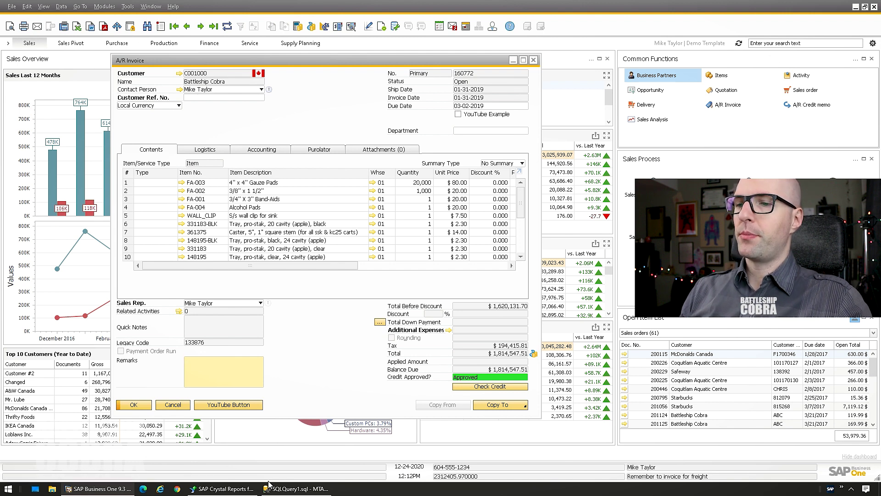
# Step: Compare the DocTotal group sum for invoice 160772 in SAP Crystal Reports with the total on its A/R invoice in SAP Business One
pyautogui.click(223, 488)
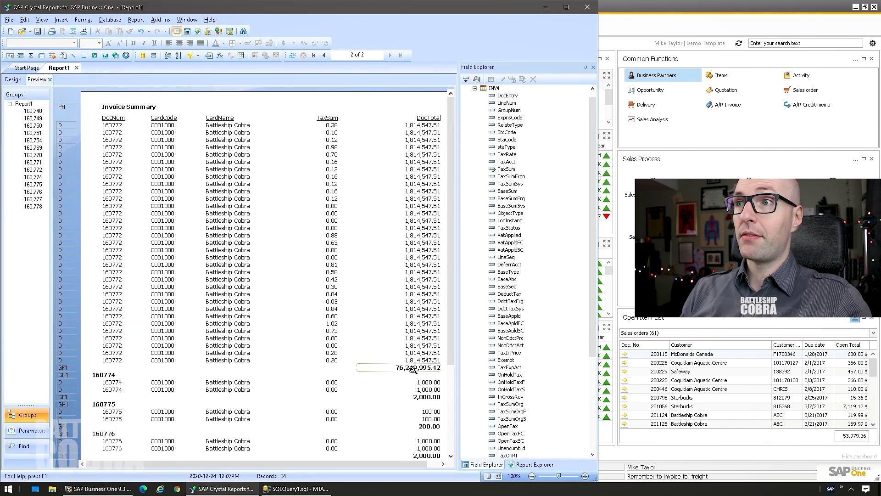
pyautogui.hotkey('alt', 'Tab')
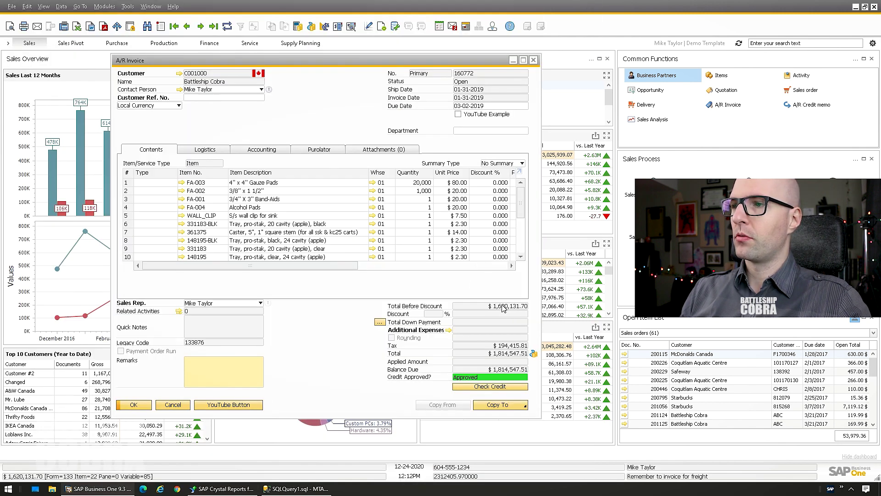
pyautogui.hotkey('alt', 'Tab')
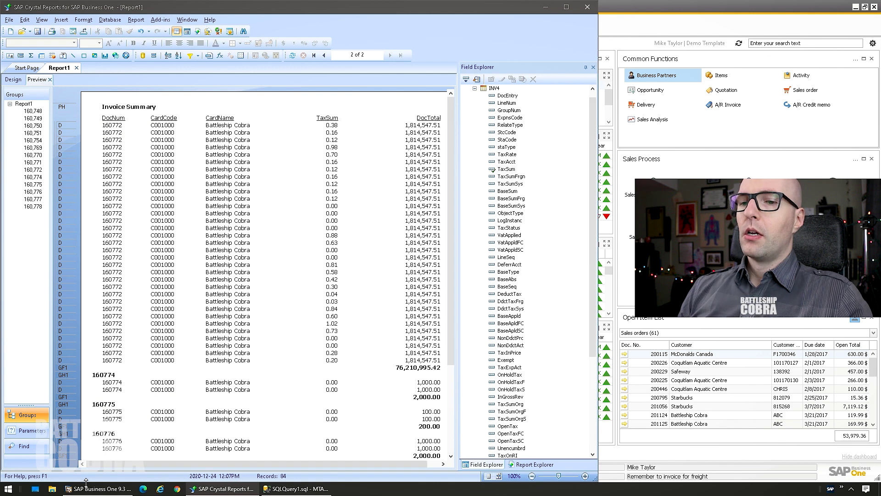
# Step: Switch to SAP Business One and open the change log of A/R invoice 160772 to read its object code
pyautogui.moveTo(86, 490)
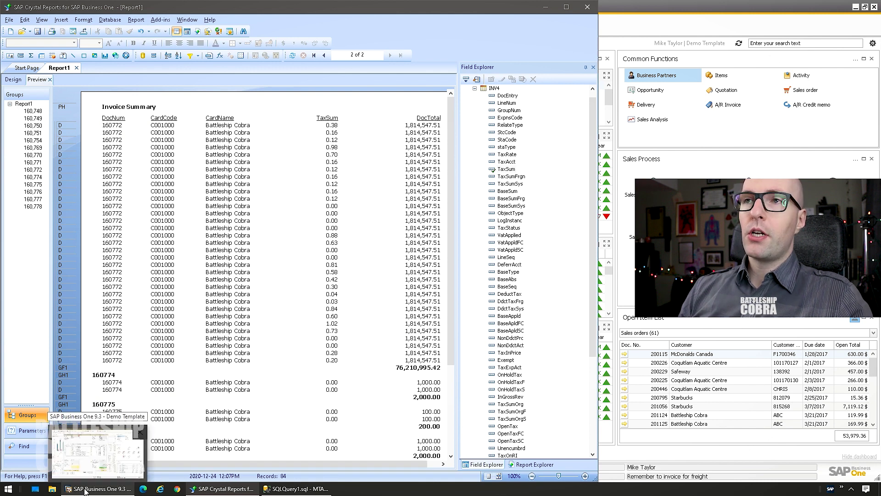
pyautogui.click(85, 490)
pyautogui.moveTo(224, 70); pyautogui.dragTo(213, 74)
pyautogui.click(128, 6)
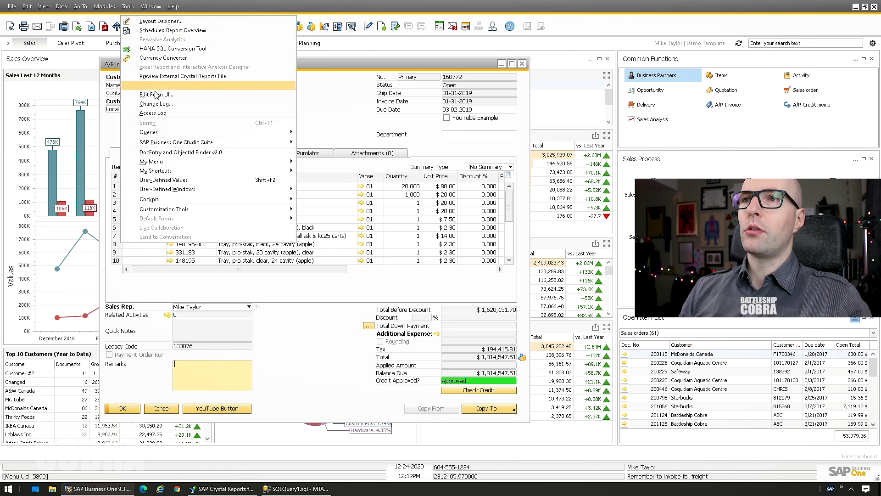
pyautogui.click(169, 105)
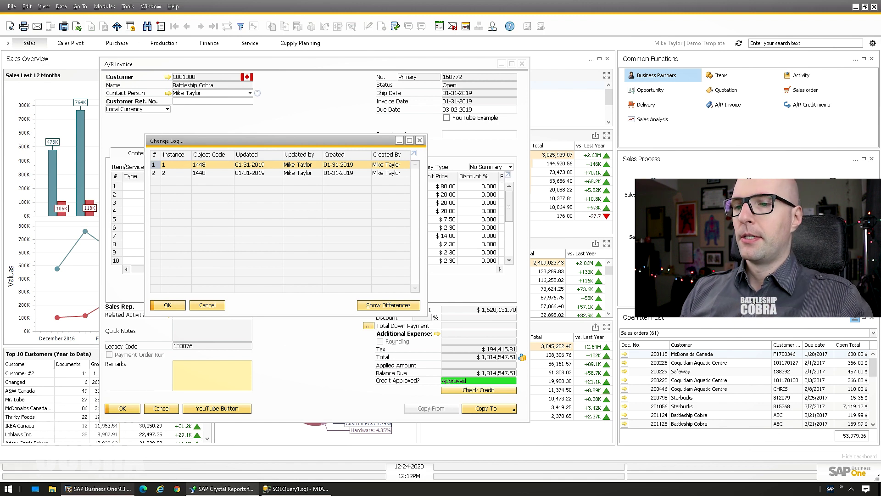
# Step: Switch back to SAP Crystal Reports, add AND {OINV.DocEntry} = 1448 to the record selection formula, save it and refresh the data
pyautogui.click(225, 489)
pyautogui.click(136, 19)
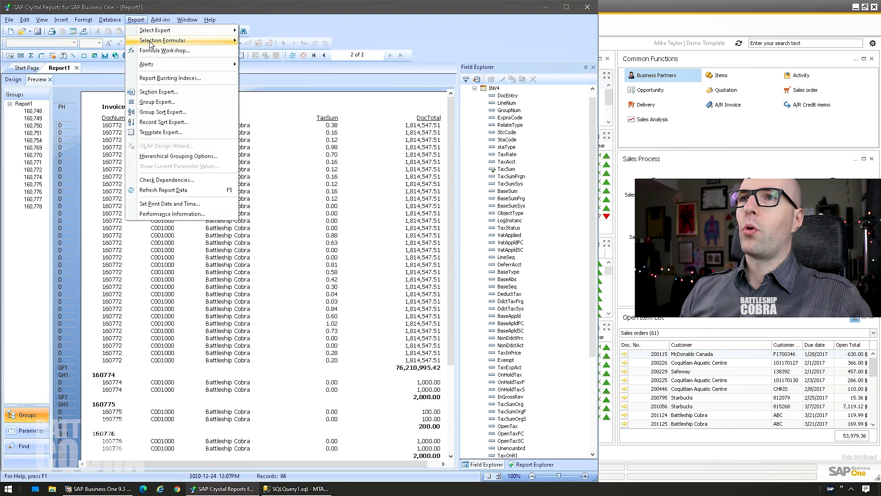
pyautogui.moveTo(192, 41)
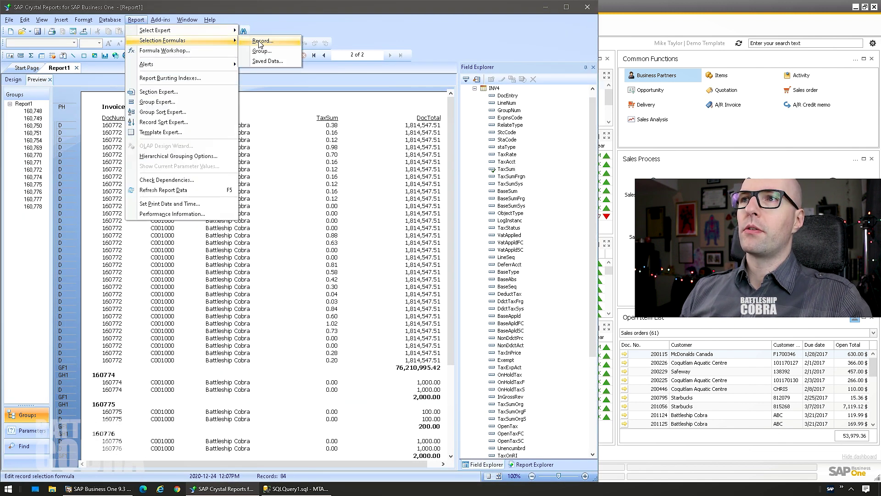
pyautogui.click(260, 43)
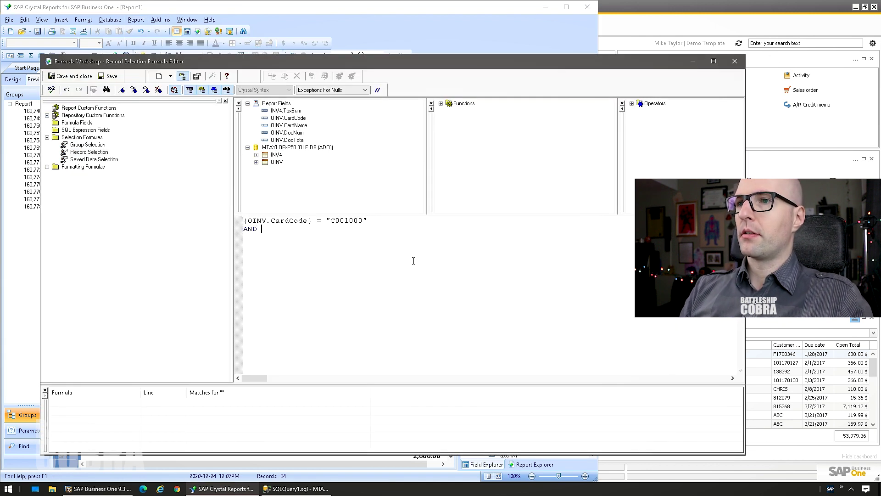
pyautogui.click(256, 162)
pyautogui.doubleClick(290, 111)
pyautogui.write('= 1448')
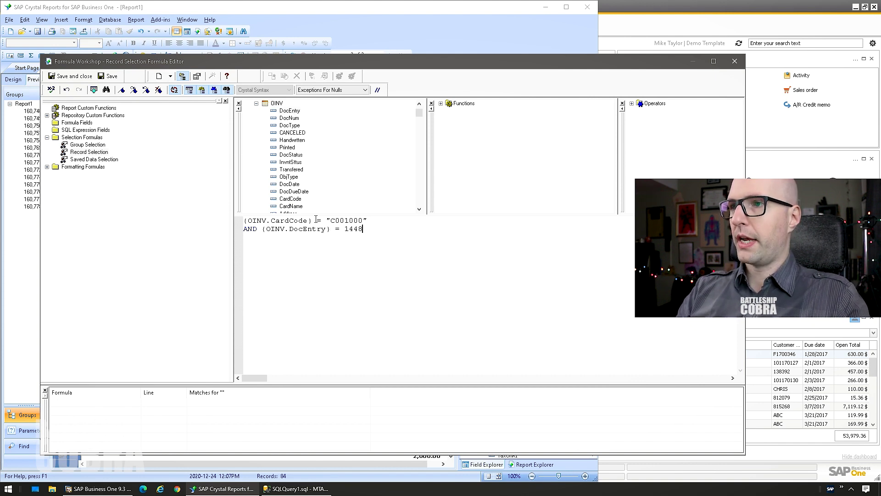
pyautogui.click(74, 79)
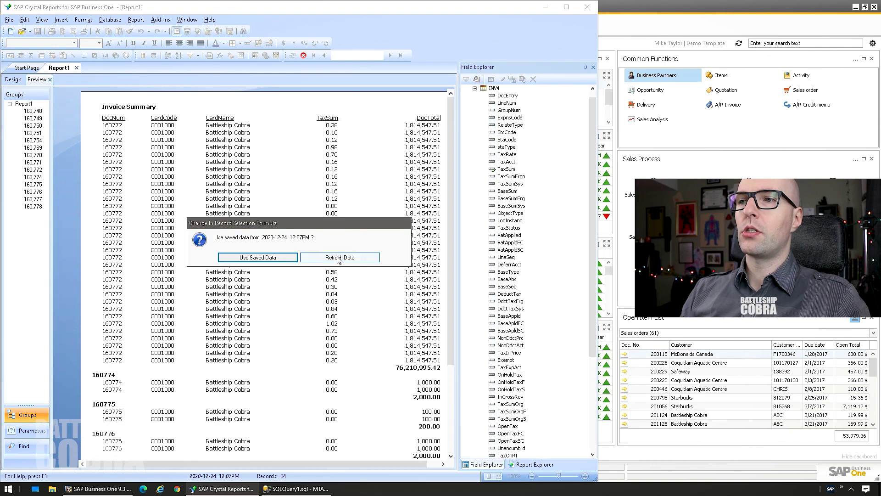
pyautogui.click(338, 258)
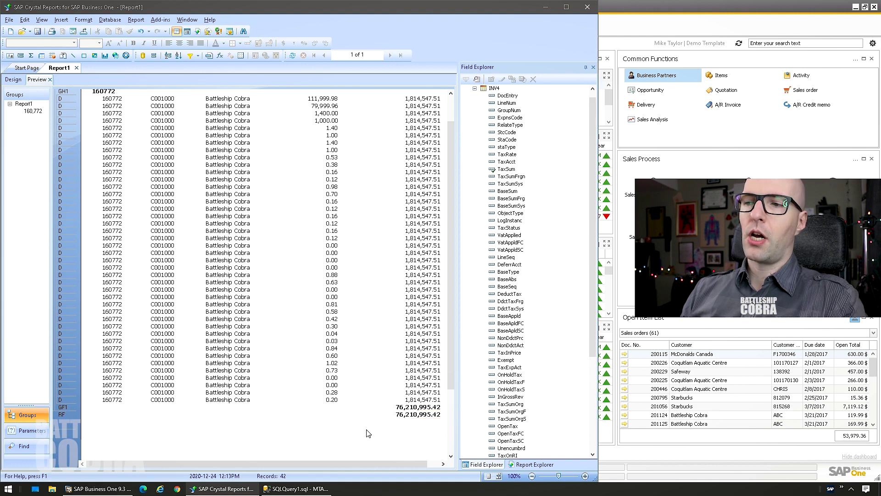
# Step: Insert a Sum summary of INV4.TaxSum in the report footer and add it to all group levels
pyautogui.scroll(2, 335, 377)
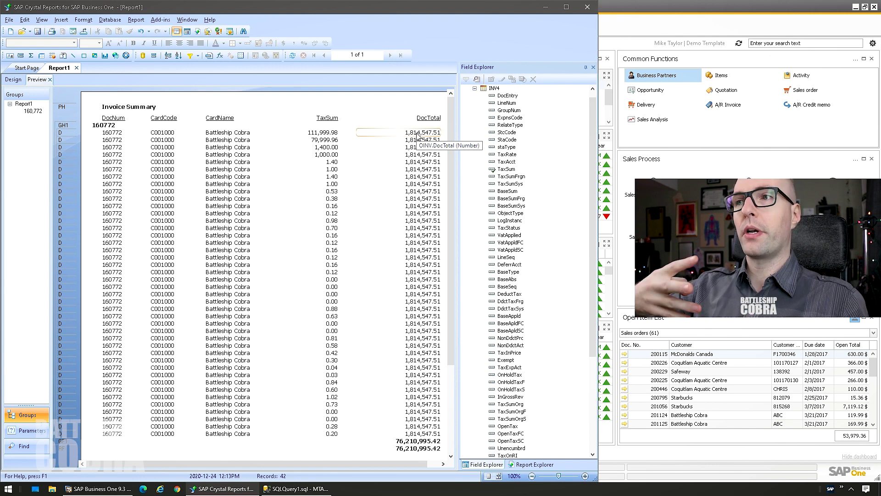
pyautogui.rightClick(314, 133)
pyautogui.moveTo(344, 271)
pyautogui.click(425, 270)
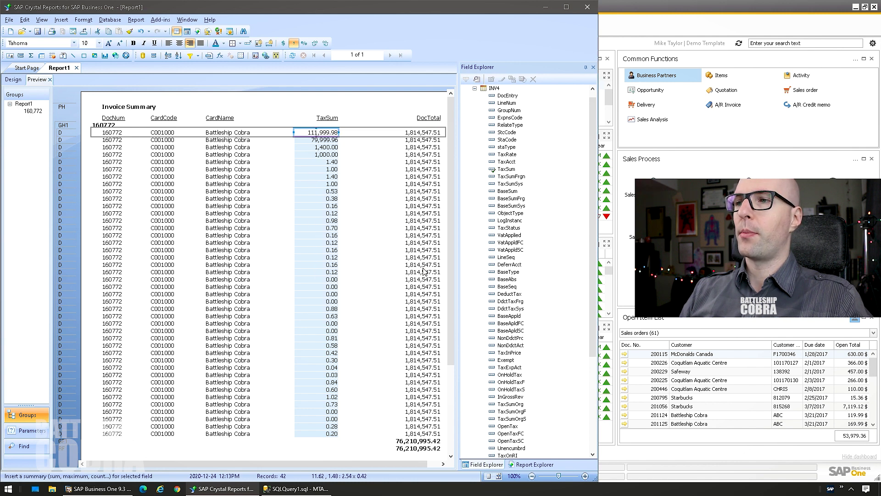
pyautogui.click(237, 250)
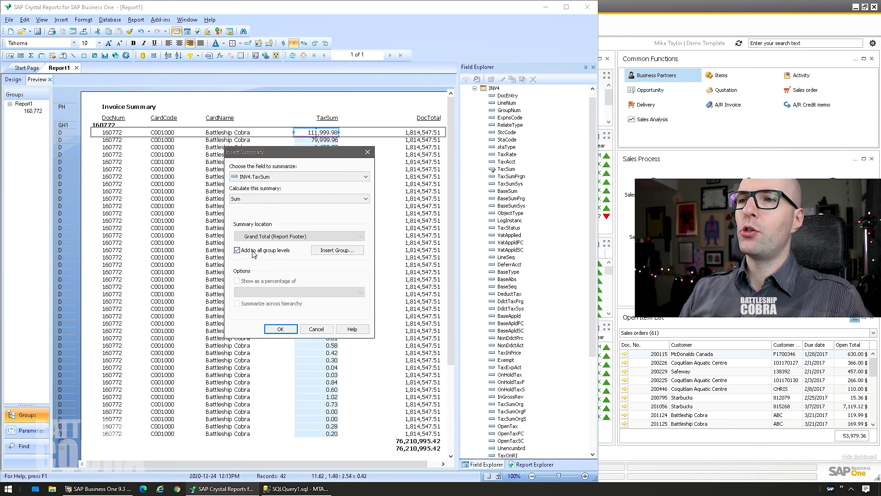
pyautogui.click(280, 329)
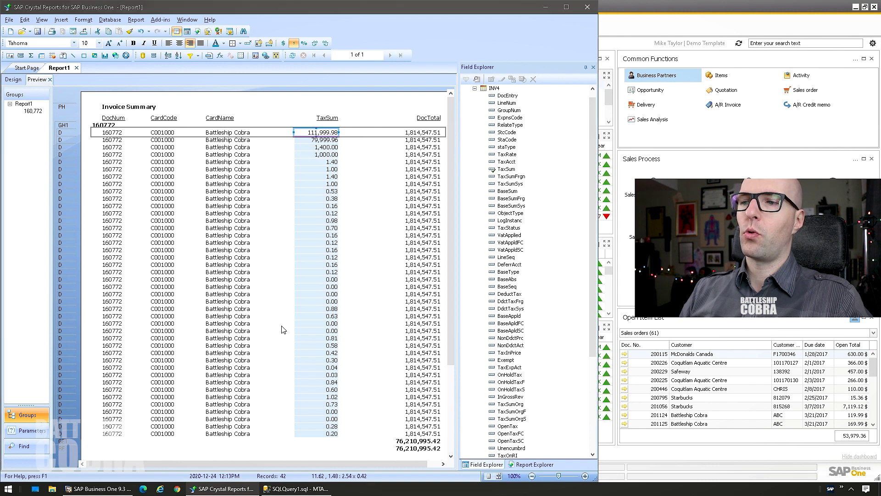
# Step: Compare the report's TaxSum totals with the tax on the A/R invoice in SAP Business One, closing its change log, and return to Crystal Reports
pyautogui.scroll(-5, 293, 410)
pyautogui.click(293, 410)
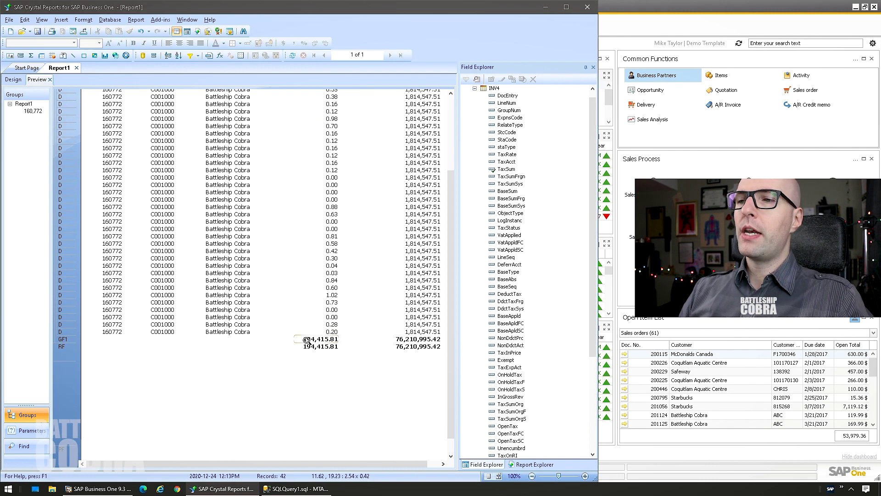
pyautogui.scroll(3, 338, 368)
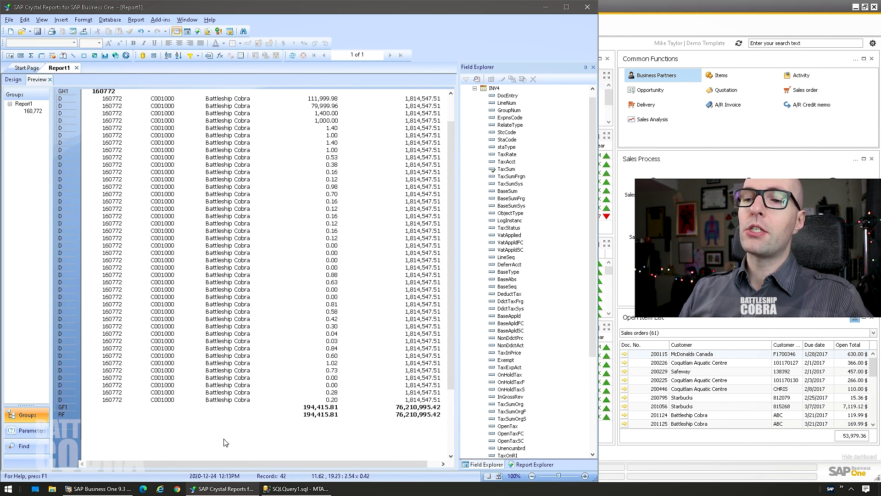
pyautogui.click(99, 489)
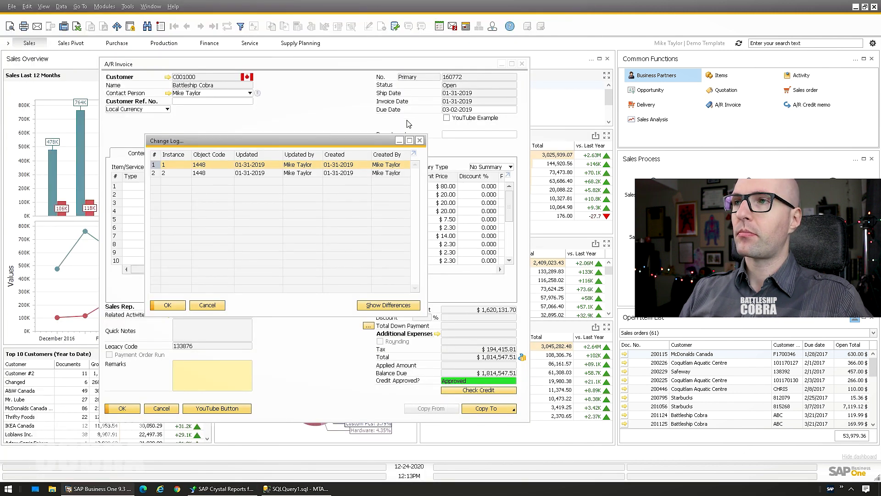
pyautogui.click(418, 141)
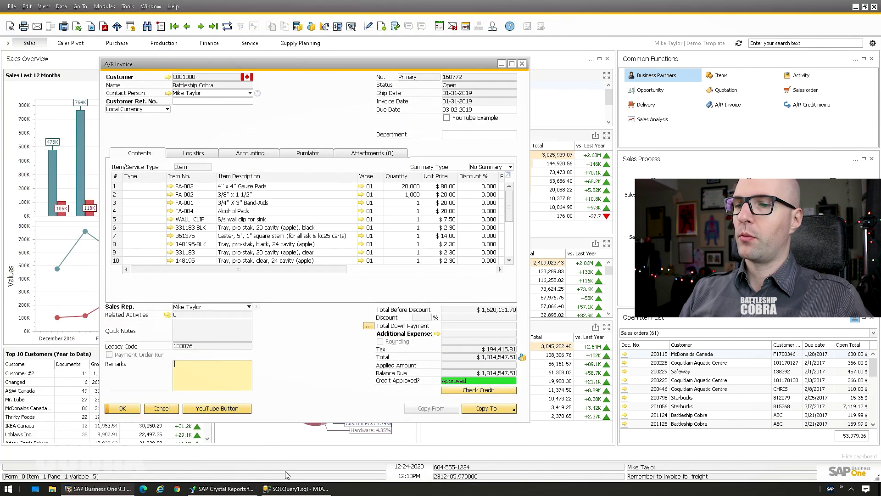
pyautogui.click(228, 489)
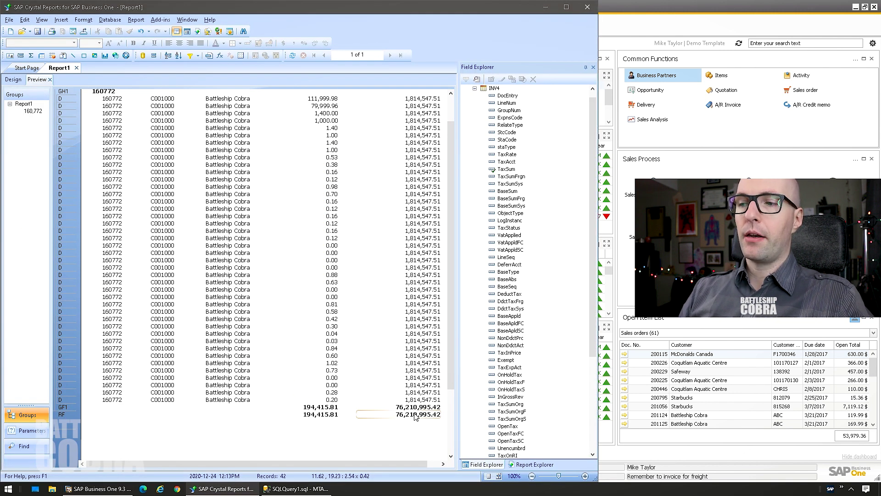
pyautogui.scroll(2, 419, 207)
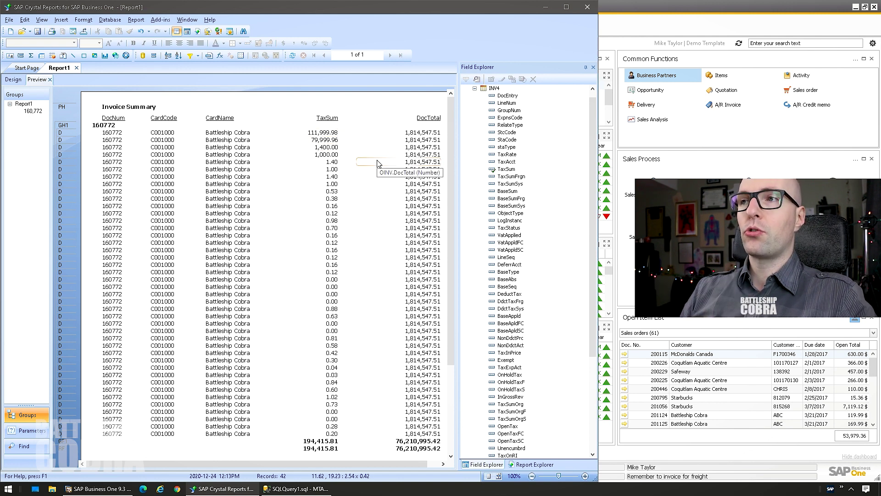
# Step: Create a new formula field named DocTotalHeader and open it in the Formula Editor
pyautogui.click(474, 88)
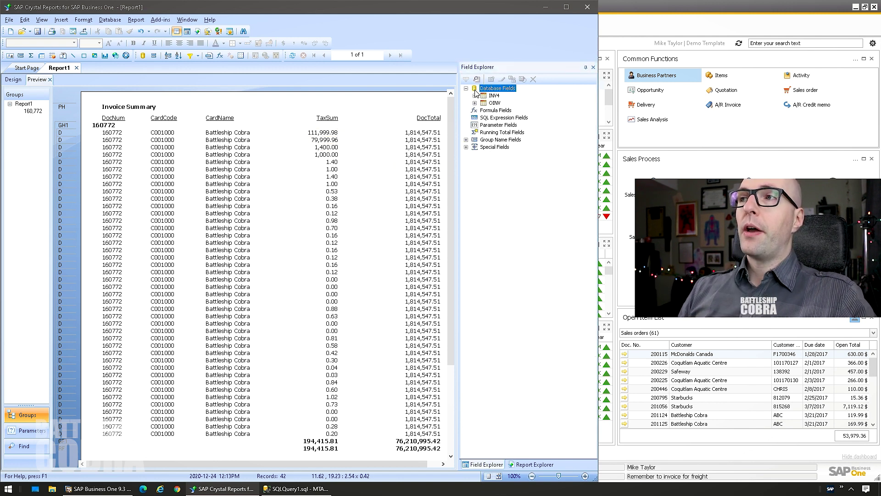
pyautogui.rightClick(495, 111)
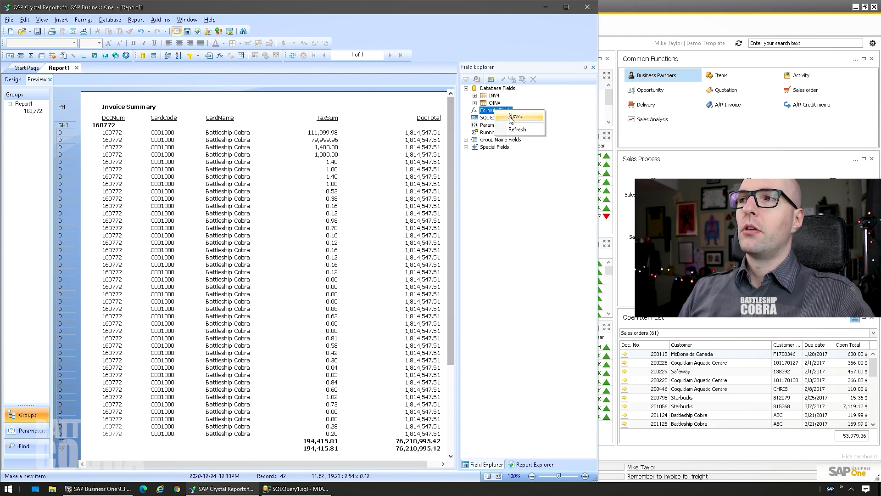
pyautogui.click(514, 118)
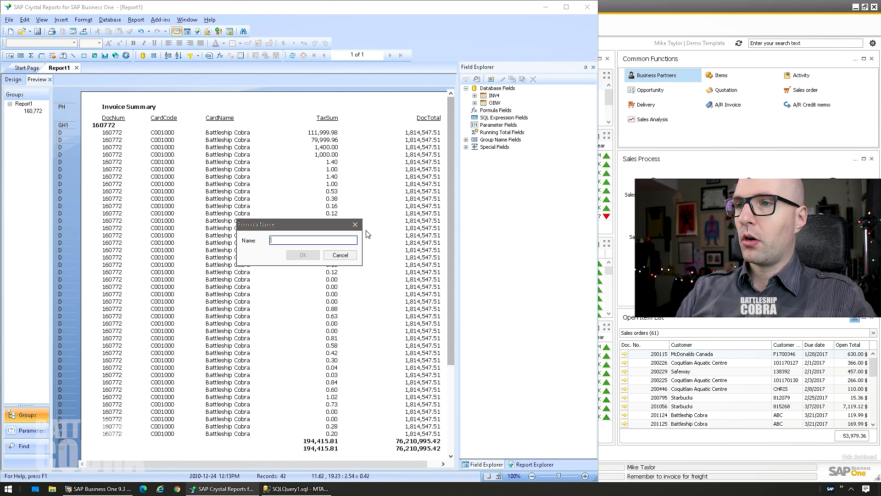
pyautogui.write('Ro')
pyautogui.press('BackSpace')
pyautogui.press('BackSpace')
pyautogui.press('BackSpace')
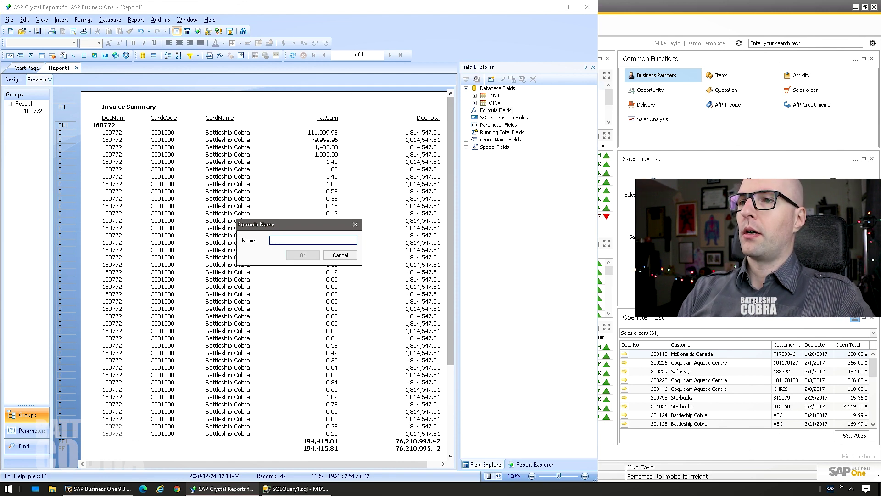
pyautogui.write('DocTotal')
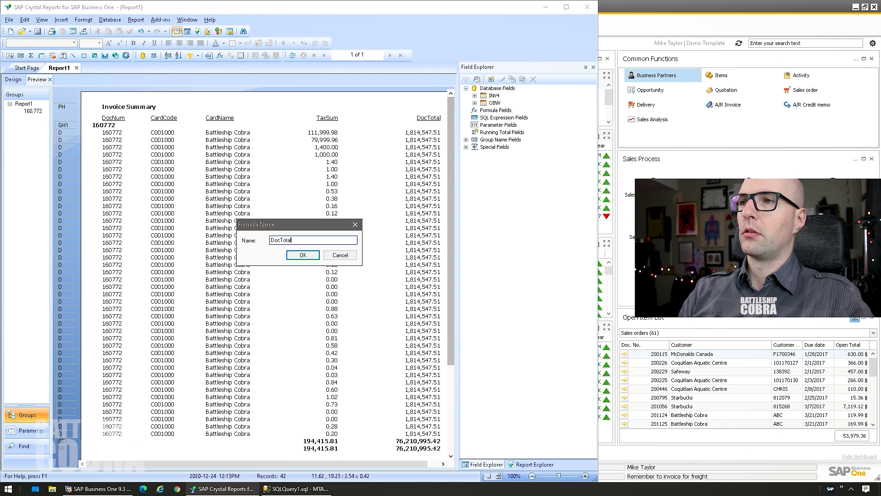
pyautogui.write('Header')
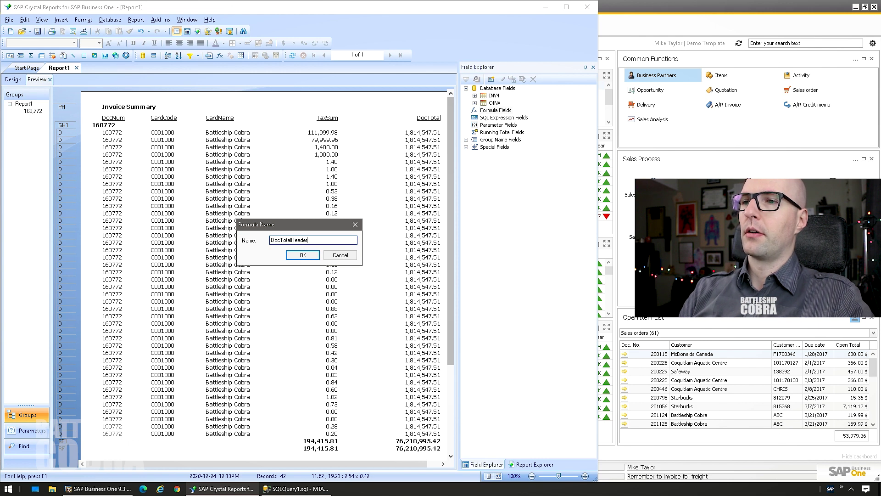
pyautogui.press('Return')
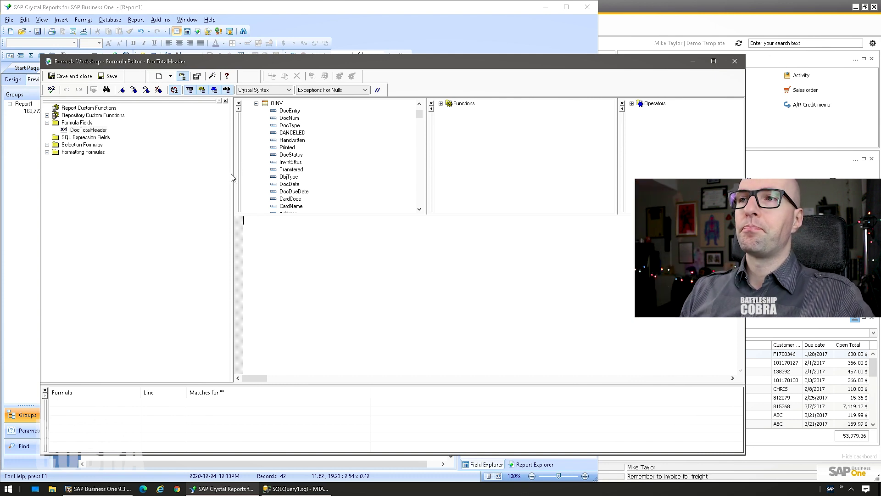
# Step: Switch to SQL Server Management Studio, add WHERE DocEntry = 1448 to the commented SELECT * FROM INV4 query and run only that statement
pyautogui.click(257, 104)
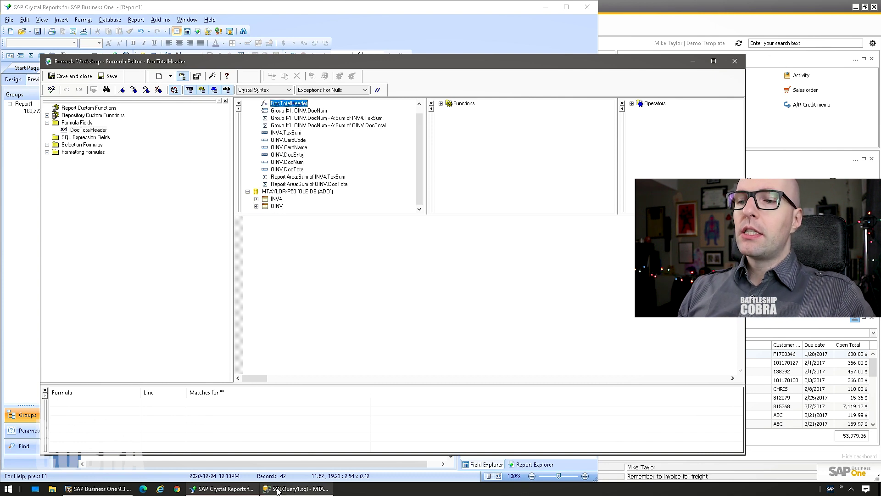
pyautogui.click(296, 488)
pyautogui.moveTo(312, 165); pyautogui.dragTo(226, 171)
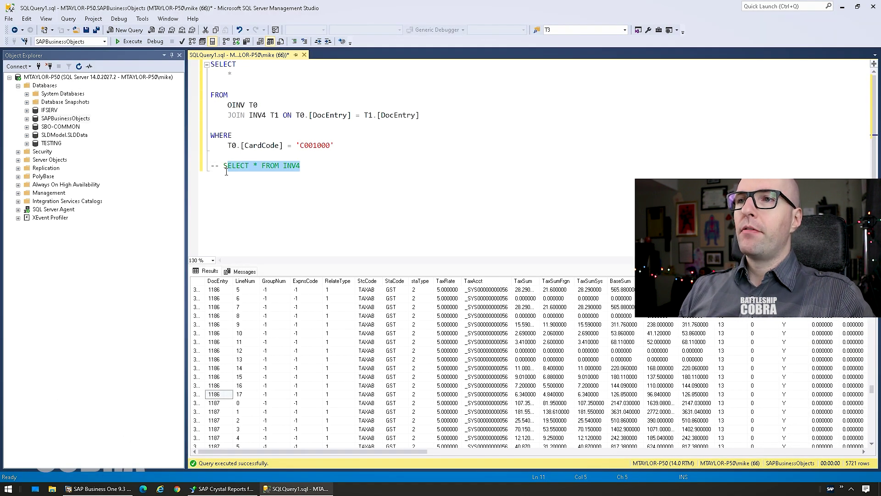
pyautogui.click(128, 42)
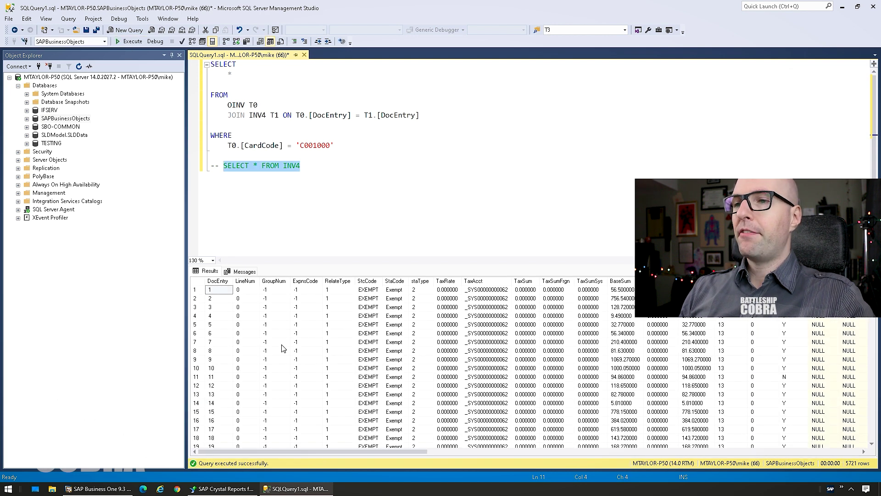
pyautogui.click(327, 166)
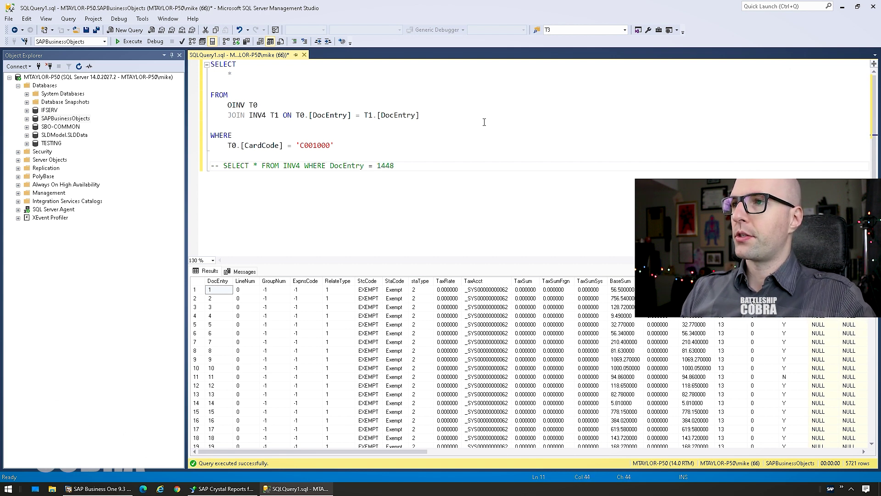
pyautogui.moveTo(429, 163); pyautogui.dragTo(228, 165)
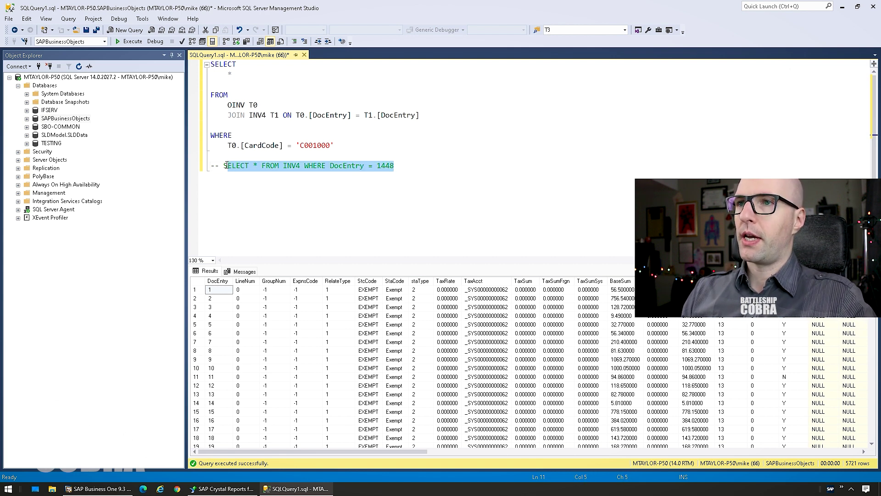
pyautogui.press('F5')
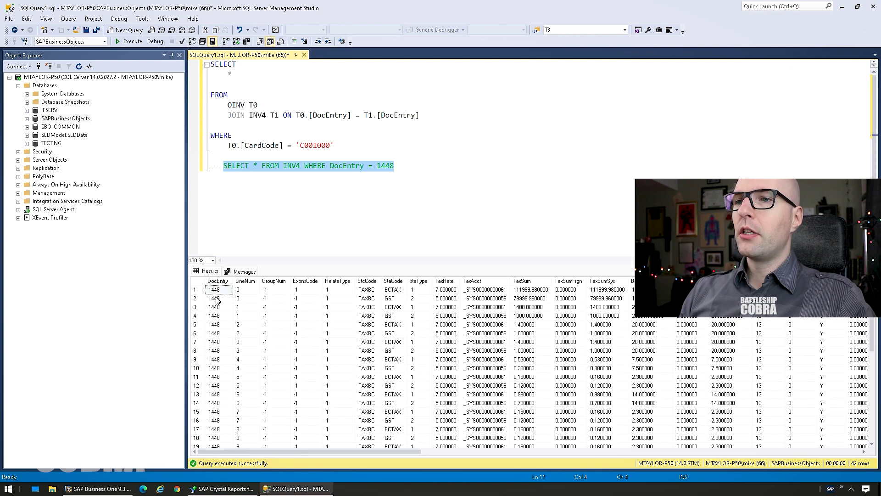
# Step: Examine the DocEntry, LineNum and staType columns in the INV4 results for a value that identifies a single row per invoice
pyautogui.moveTo(238, 290); pyautogui.dragTo(245, 301)
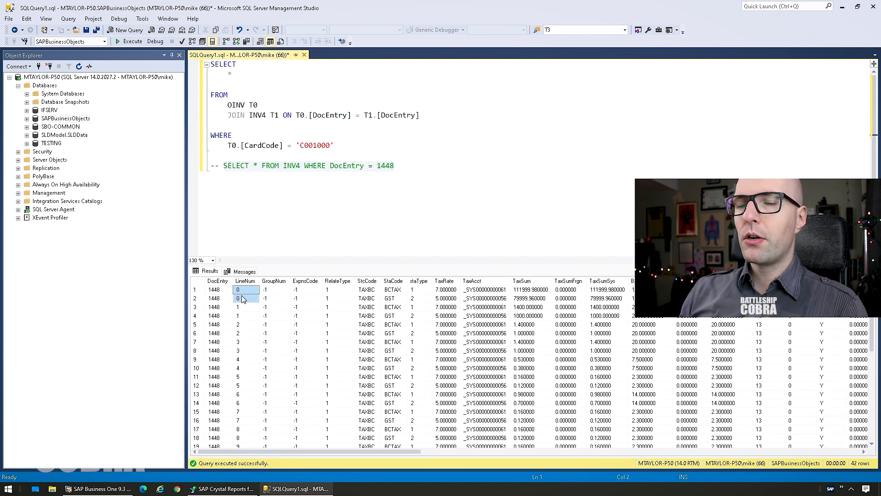
pyautogui.click(246, 291)
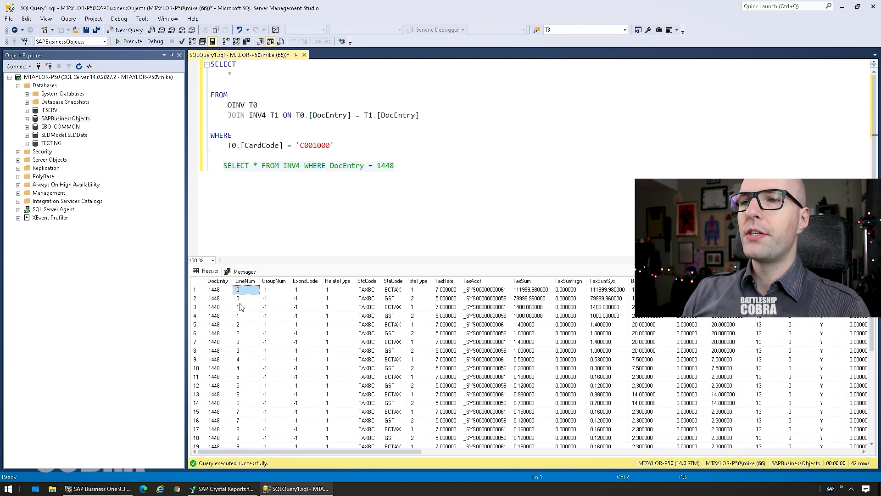
pyautogui.moveTo(225, 291); pyautogui.dragTo(243, 291)
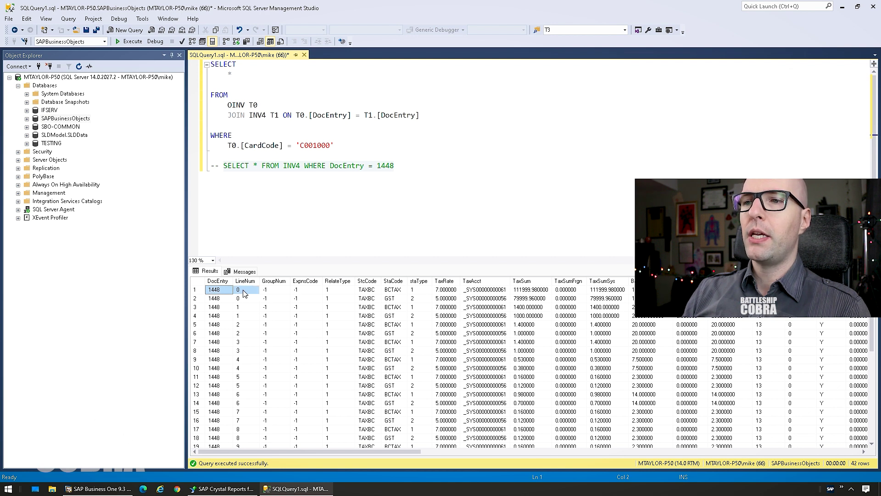
pyautogui.click(415, 290)
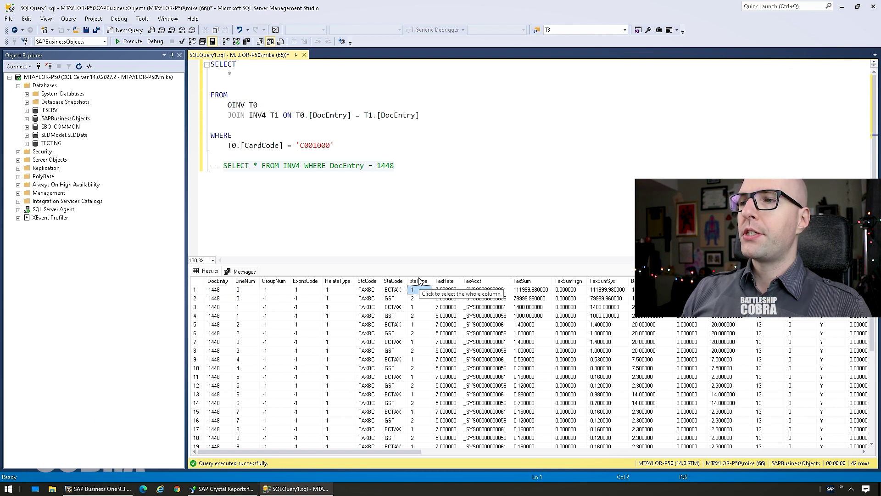
pyautogui.moveTo(415, 300)
pyautogui.mouseDown()
pyautogui.moveTo(417, 287)
pyautogui.moveTo(420, 307)
pyautogui.mouseUp()
pyautogui.scroll(-6, 391, 428)
pyautogui.scroll(6, 415, 415)
pyautogui.click(427, 291)
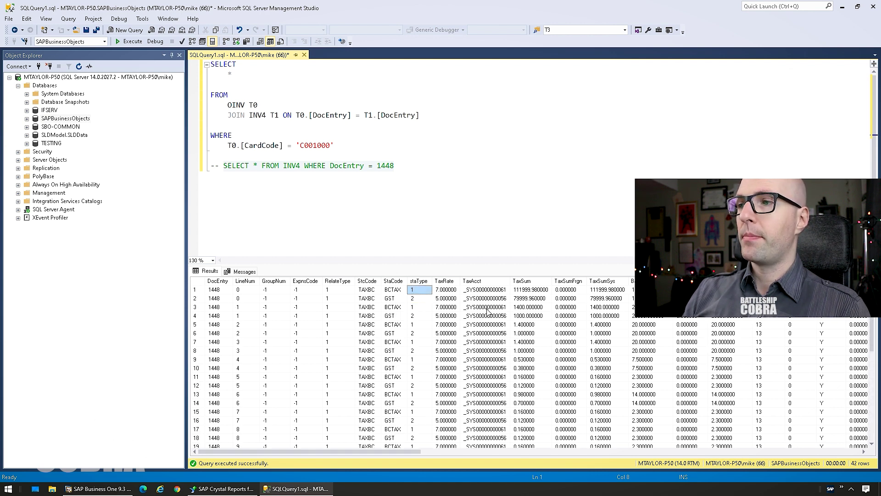
# Step: Examine the LineSeq column of the INV4 results to see how its numbering runs across the invoice's tax rows
pyautogui.moveTo(333, 453); pyautogui.dragTo(475, 454)
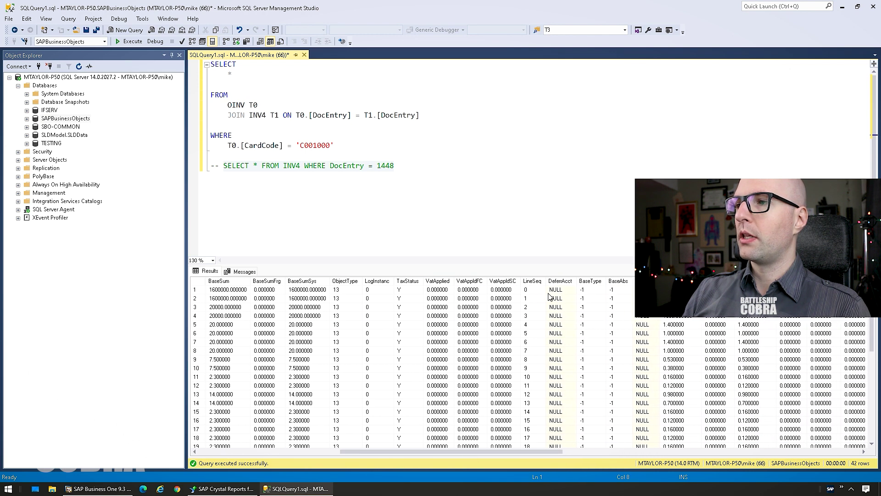
pyautogui.click(526, 290)
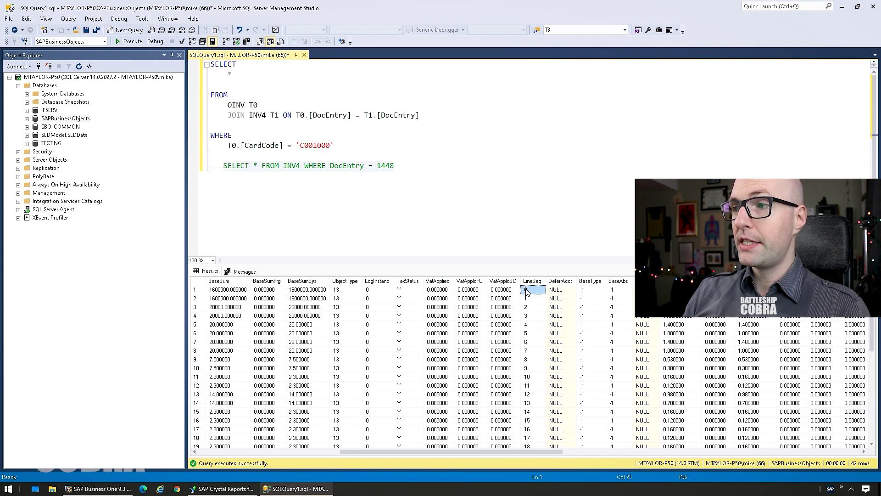
pyautogui.moveTo(524, 303); pyautogui.dragTo(527, 301)
pyautogui.click(534, 296)
pyautogui.scroll(-8, 529, 342)
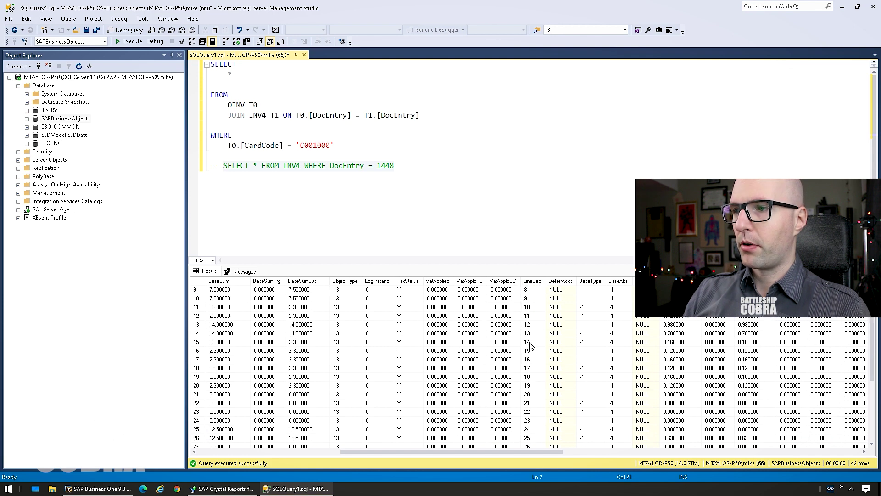
pyautogui.scroll(8, 539, 397)
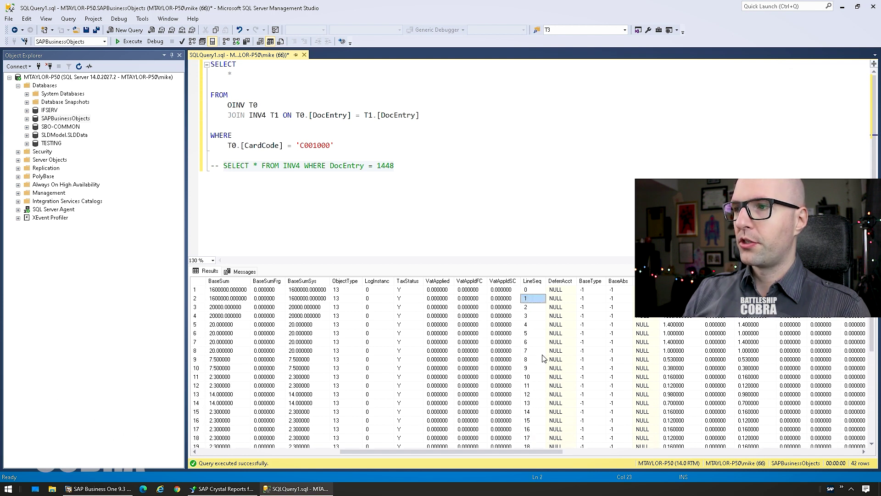
pyautogui.click(533, 283)
pyautogui.click(533, 289)
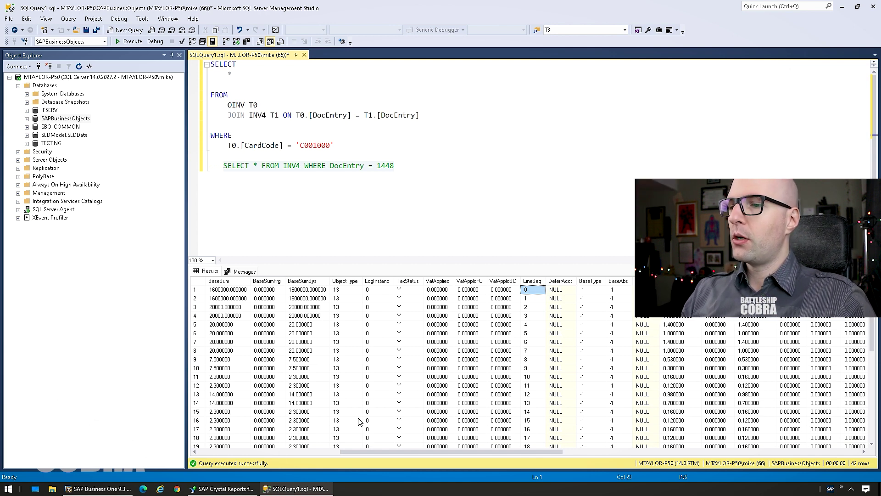
# Step: Switch back to Crystal Reports and start the DocTotalHeader formula with IF {INV4.LineSeq} = 0 THEN
pyautogui.click(222, 488)
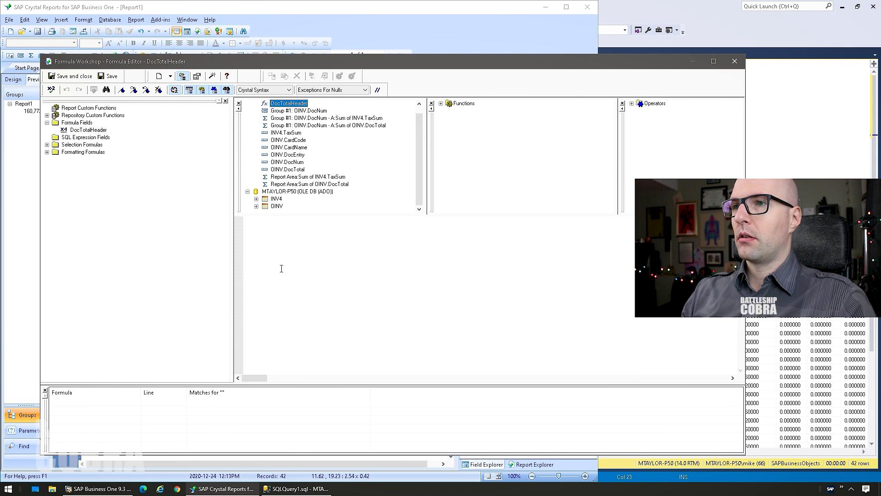
pyautogui.click(257, 200)
pyautogui.click(291, 111)
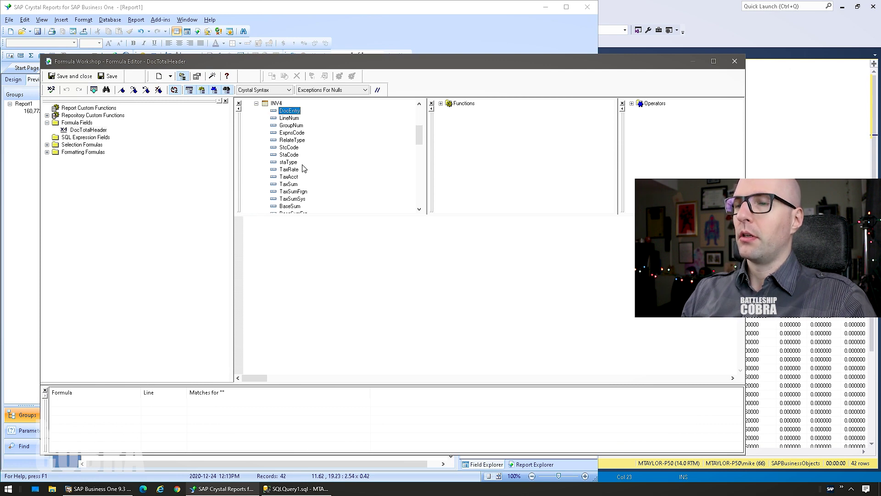
pyautogui.press('Down')
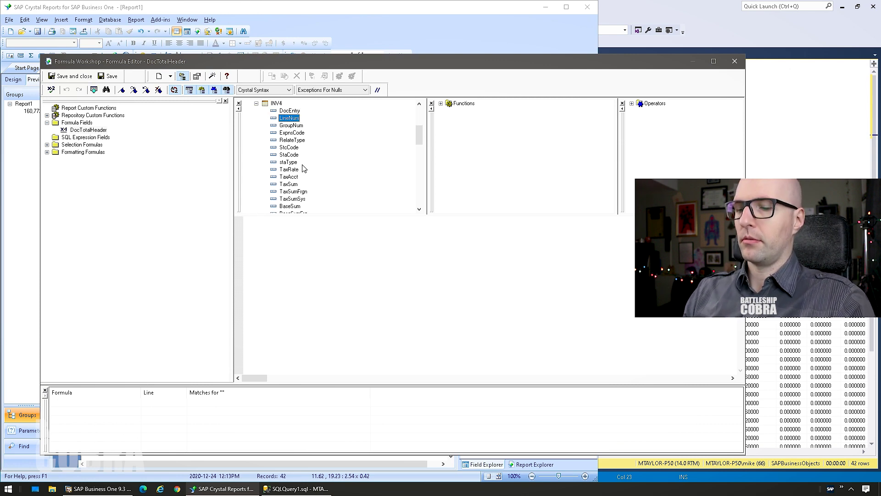
pyautogui.press('l')
pyautogui.press('l')
pyautogui.scroll(5, 293, 150)
pyautogui.scroll(-5, 299, 138)
pyautogui.scroll(-2, 301, 155)
pyautogui.click(278, 227)
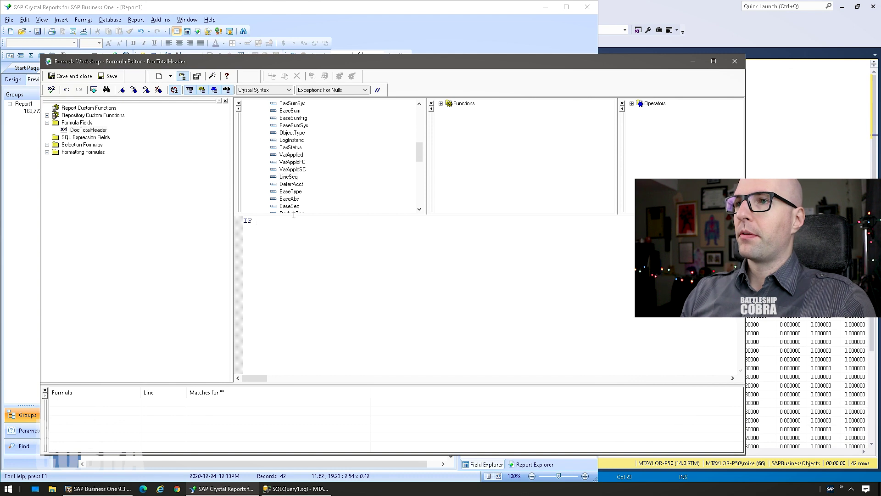
pyautogui.doubleClick(289, 178)
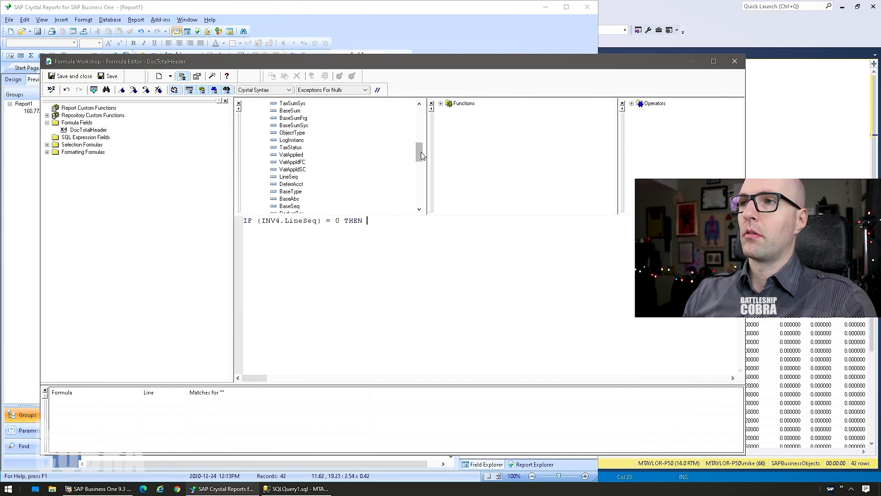
# Step: Complete the formula with {OINV.DocTotal} ELSE 0, then save it and close the Formula Workshop
pyautogui.scroll(10, 334, 128)
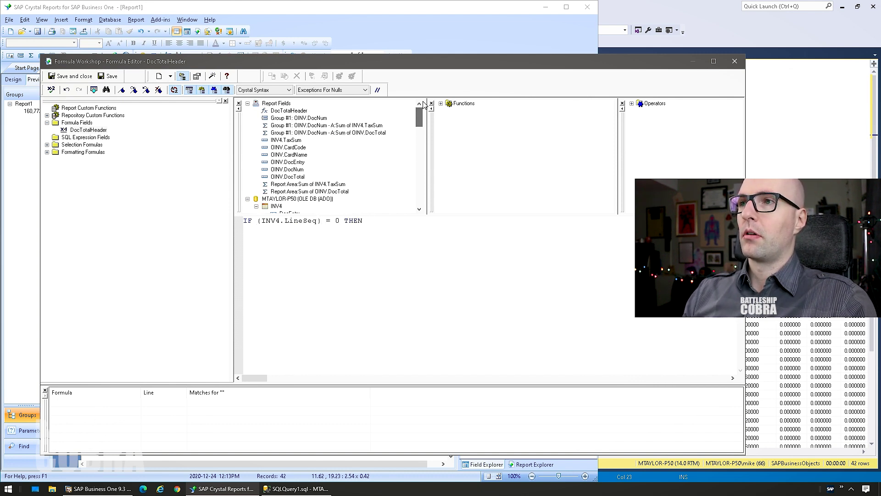
pyautogui.doubleClick(300, 178)
pyautogui.write('ELSE 0')
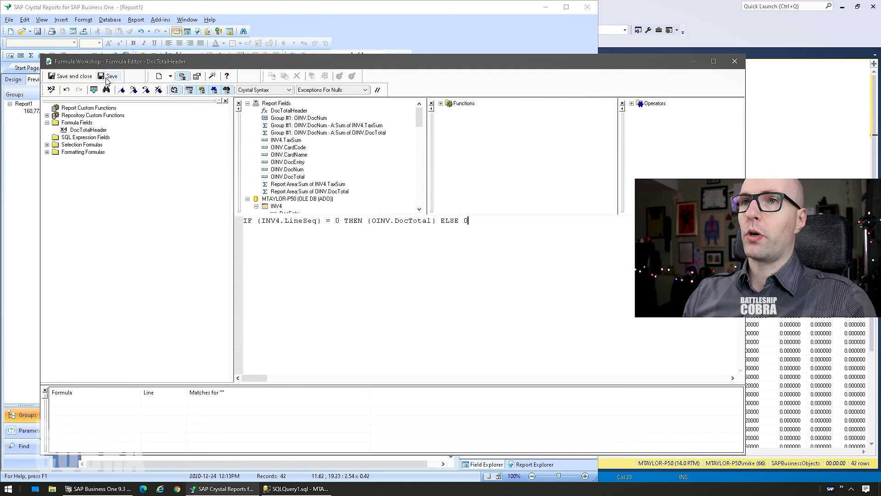
pyautogui.click(75, 78)
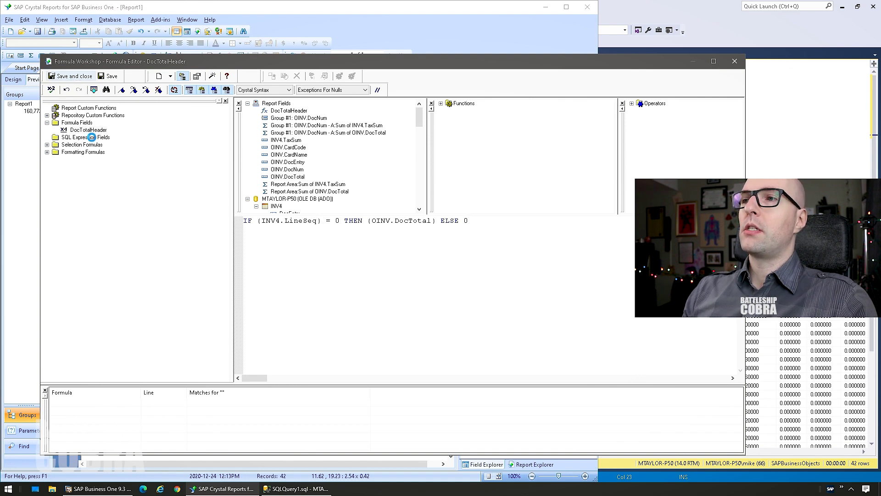
# Step: Delete the DocTotal field from Details and its sums from Group Footer #1 and the Report Footer in the report design
pyautogui.click(14, 79)
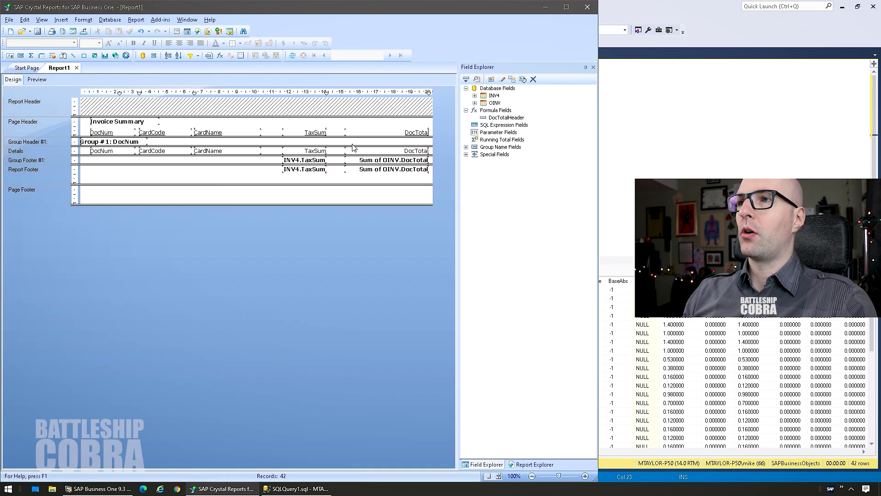
pyautogui.click(419, 169)
pyautogui.press('Delete')
pyautogui.click(422, 163)
pyautogui.press('Delete')
pyautogui.click(422, 153)
pyautogui.press('Delete')
# Step: Place DocTotalHeader at the end of the Details row, insert its sum for the DocNum group and the report total, and preview the report
pyautogui.moveTo(504, 118); pyautogui.dragTo(430, 151)
pyautogui.click(388, 178)
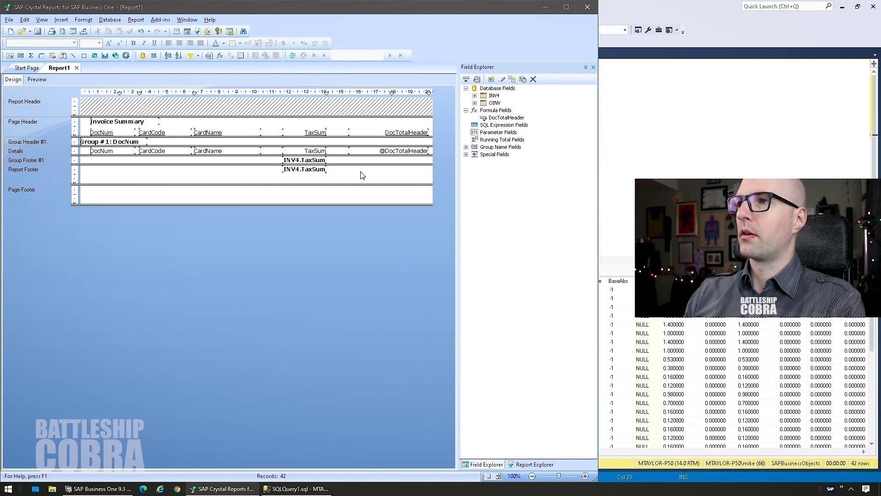
pyautogui.rightClick(394, 151)
pyautogui.moveTo(441, 298)
pyautogui.click(518, 298)
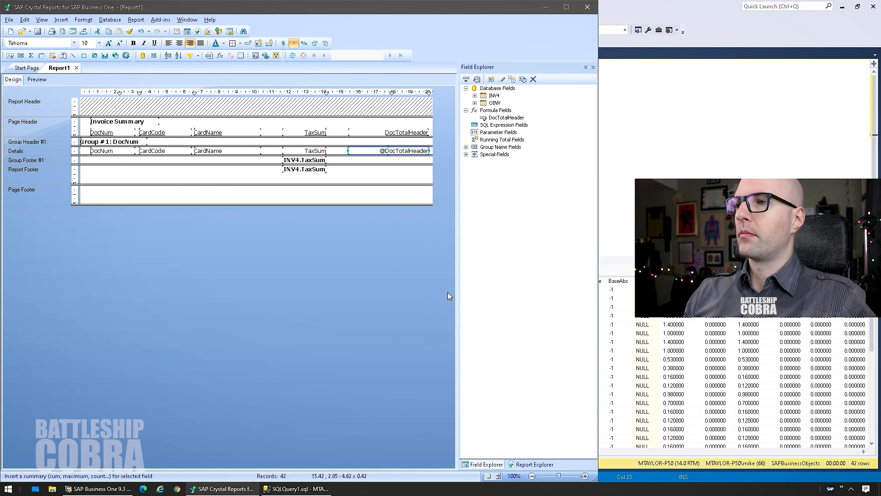
pyautogui.click(238, 251)
pyautogui.click(279, 329)
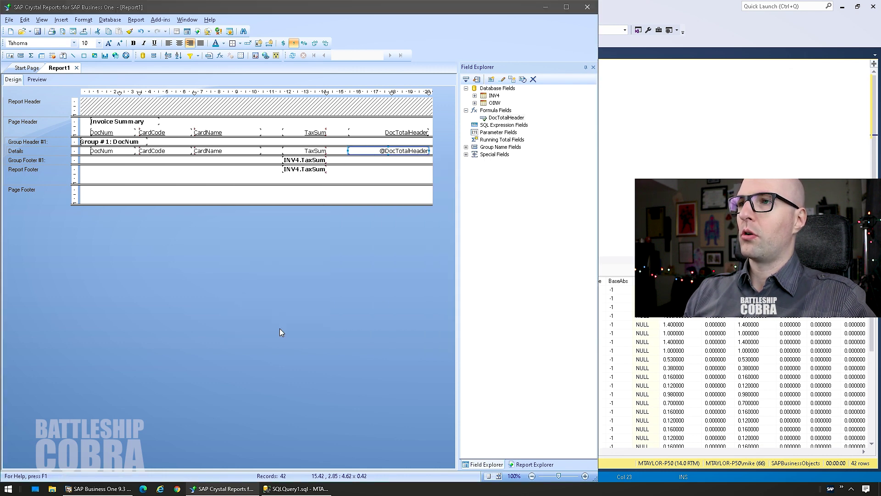
pyautogui.click(36, 80)
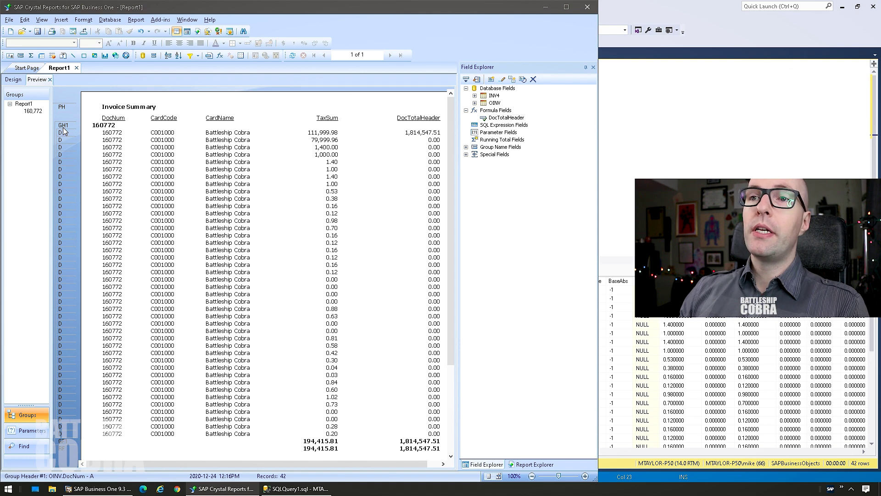
# Step: Make Group Header #1 slightly taller, move the DocTotalHeader group sum into it from the group footer, and preview the report
pyautogui.moveTo(80, 129); pyautogui.dragTo(79, 134)
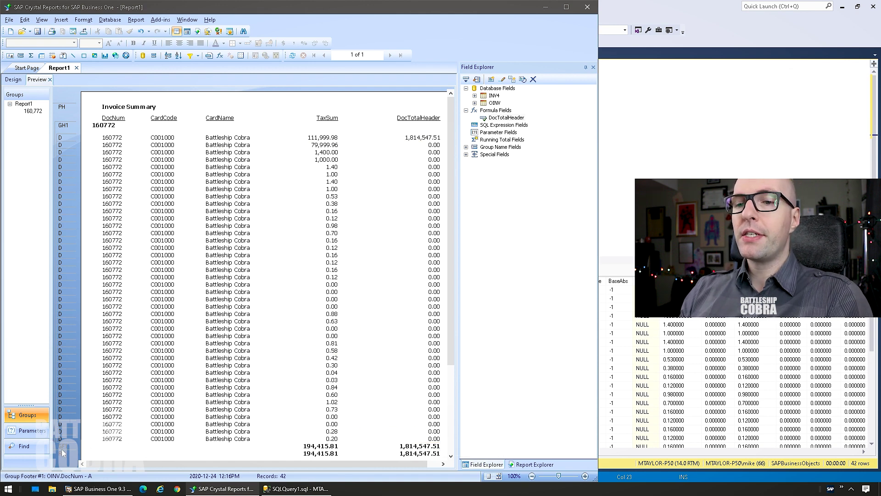
pyautogui.click(13, 80)
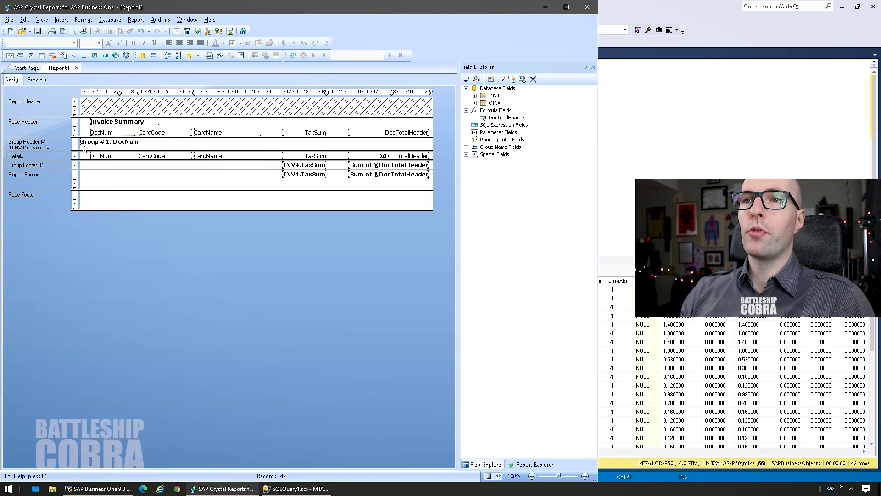
pyautogui.click(93, 144)
pyautogui.moveTo(374, 166); pyautogui.dragTo(376, 144)
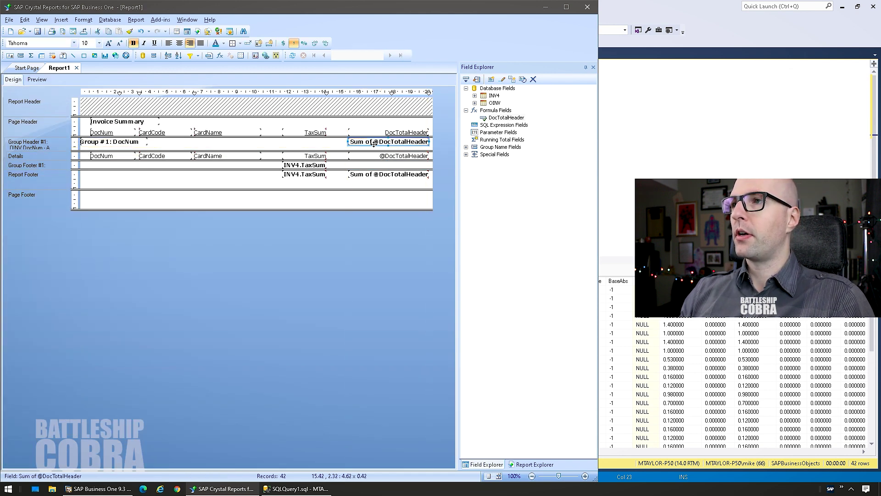
pyautogui.click(36, 80)
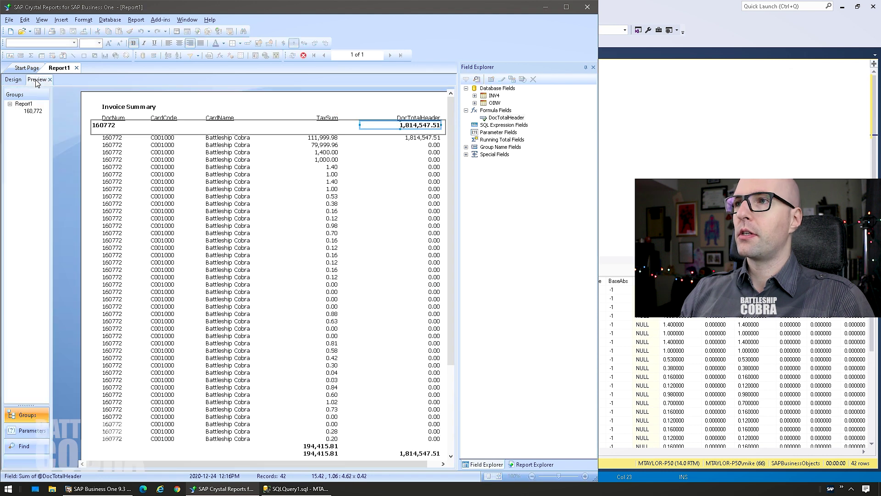
pyautogui.click(307, 129)
pyautogui.scroll(-2, 309, 263)
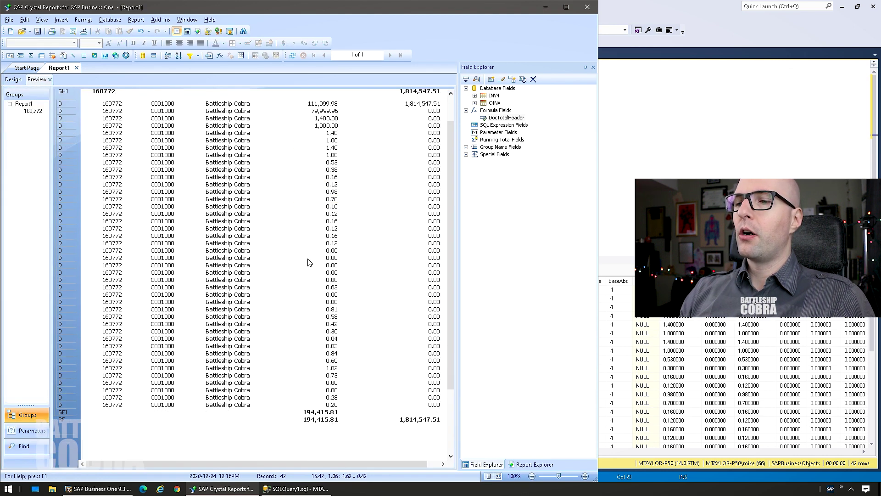
# Step: Move the TaxSum group sum from Group Footer #1 up into Group Header #1 and preview the report
pyautogui.click(13, 80)
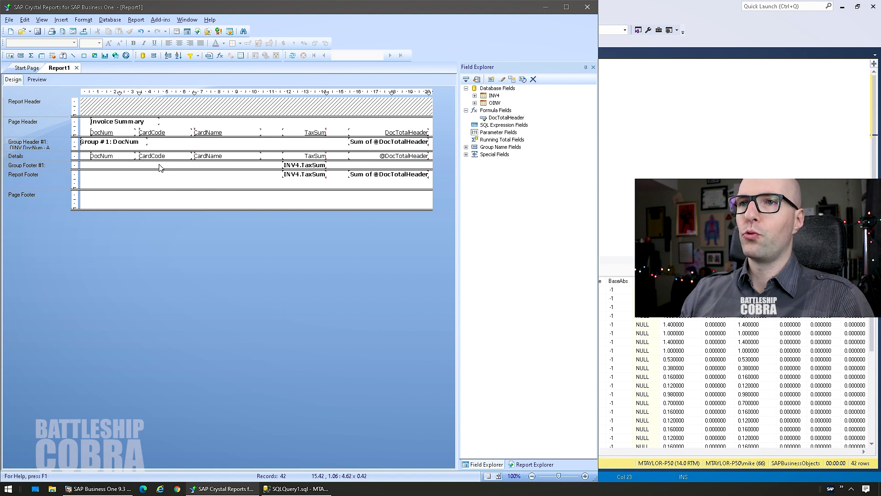
pyautogui.moveTo(323, 169); pyautogui.dragTo(322, 144)
pyautogui.click(285, 150)
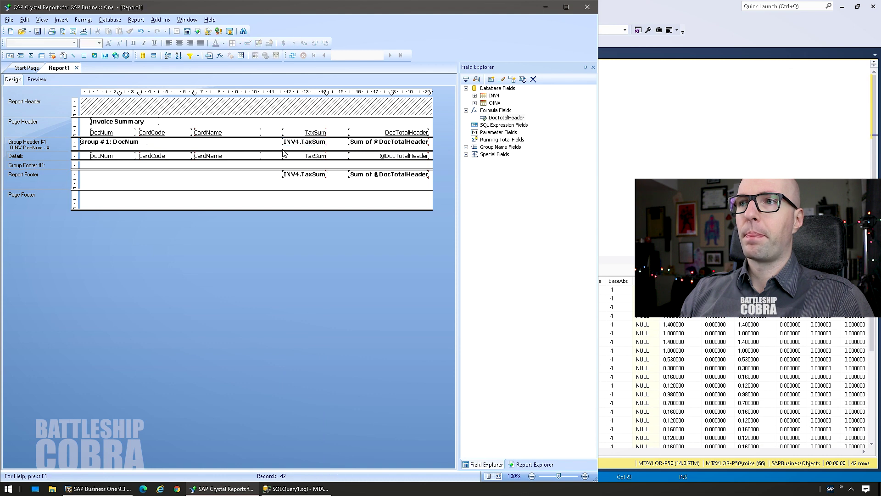
pyautogui.click(37, 80)
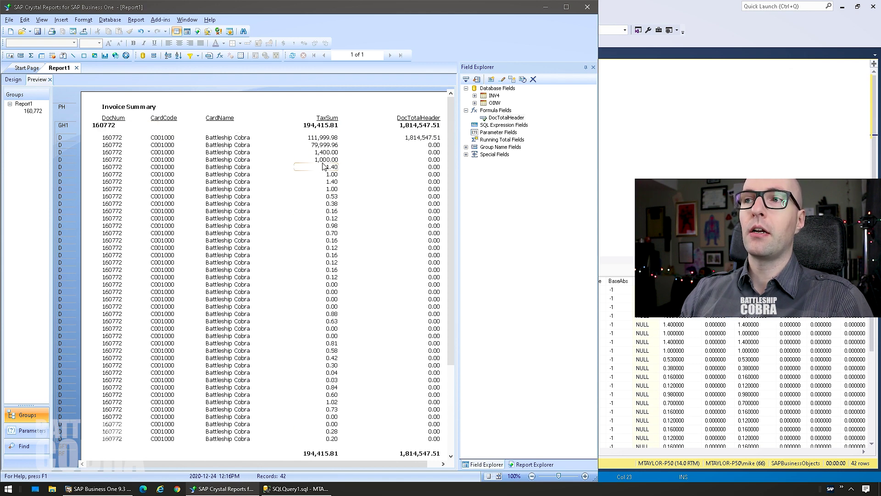
# Step: Suppress the Details and Group Footer #1 sections without drill-down and preview the report
pyautogui.click(13, 79)
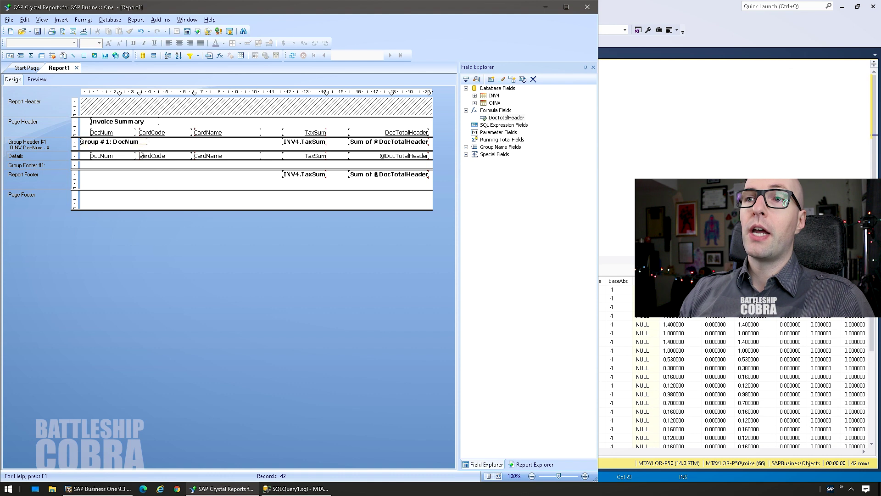
pyautogui.rightClick(22, 158)
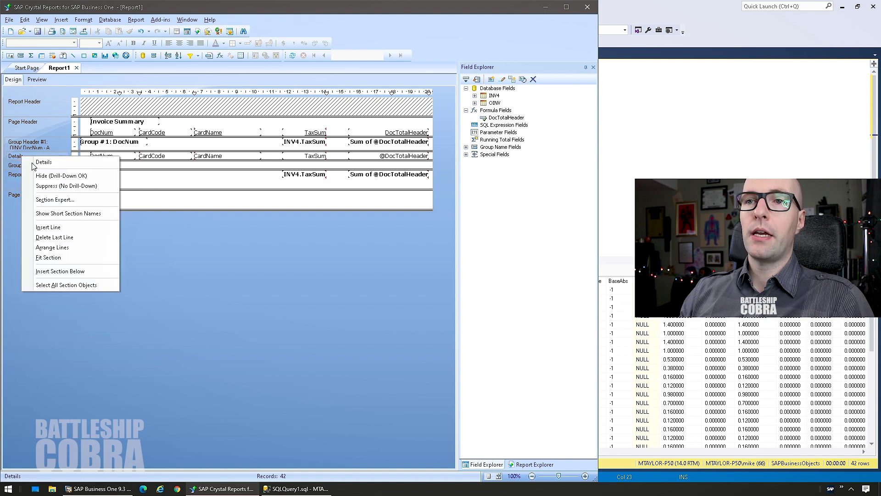
pyautogui.click(55, 185)
pyautogui.rightClick(32, 167)
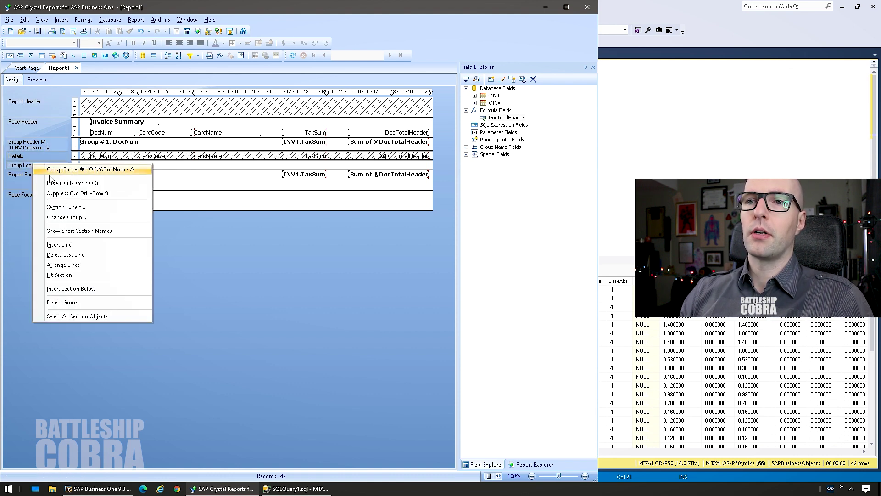
pyautogui.click(67, 195)
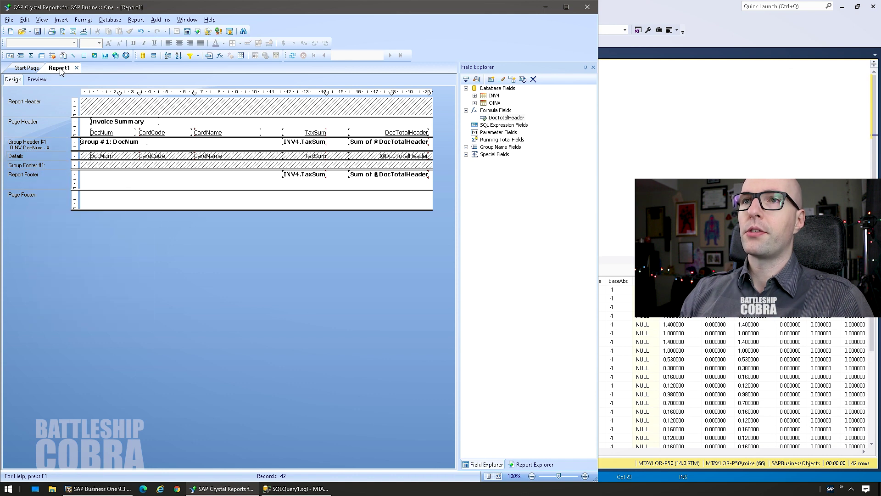
pyautogui.click(36, 79)
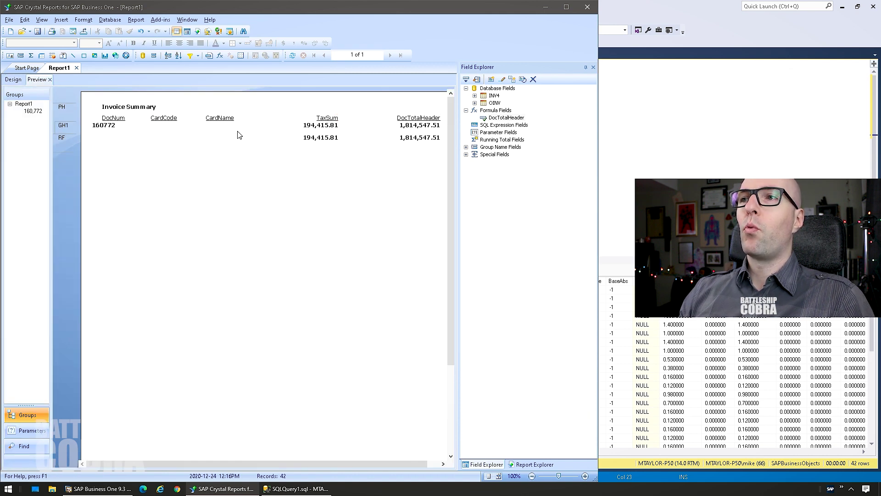
# Step: Move the CardCode and CardName fields from Details into Group Header #1 under their column headings and preview the report
pyautogui.click(13, 79)
pyautogui.moveTo(144, 156); pyautogui.dragTo(155, 146)
pyautogui.moveTo(209, 156); pyautogui.dragTo(209, 146)
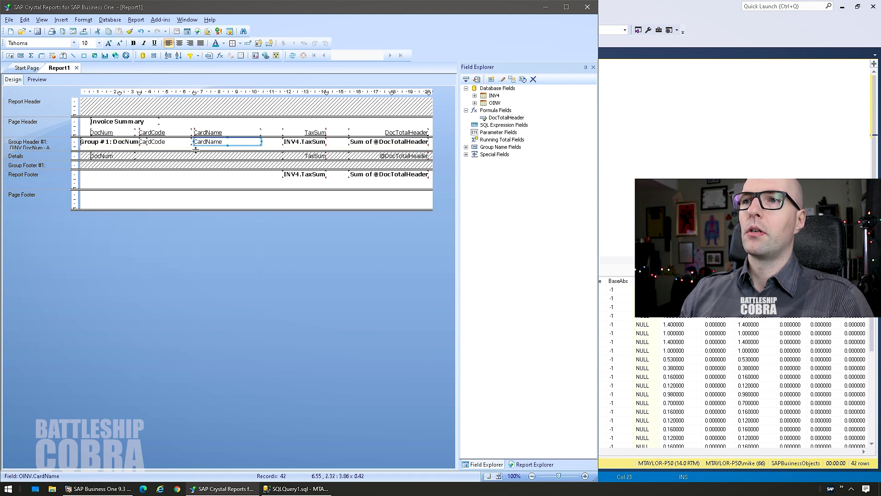
pyautogui.click(37, 79)
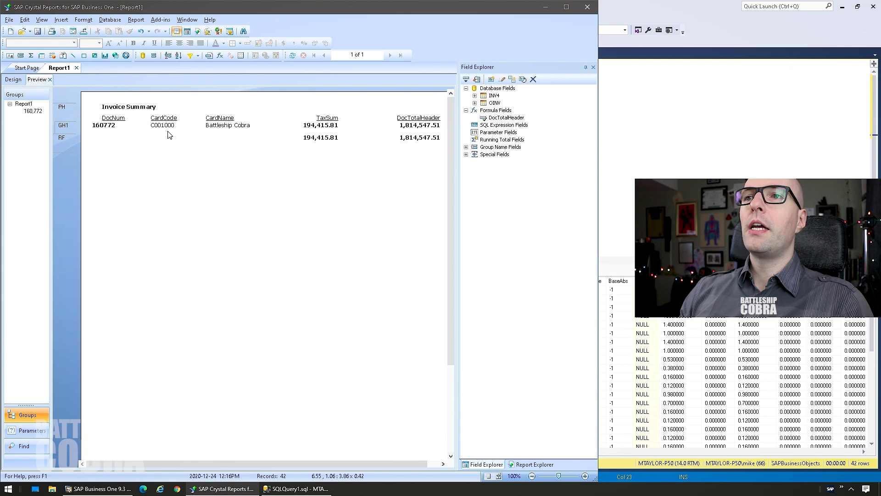
# Step: Align the left edge of the group's DocNum value with the DocNum column heading and remove its bold formatting
pyautogui.click(113, 126)
pyautogui.keyDown('ctrl'); pyautogui.click(113, 117); pyautogui.keyUp('ctrl')
pyautogui.rightClick(122, 121)
pyautogui.moveTo(181, 163)
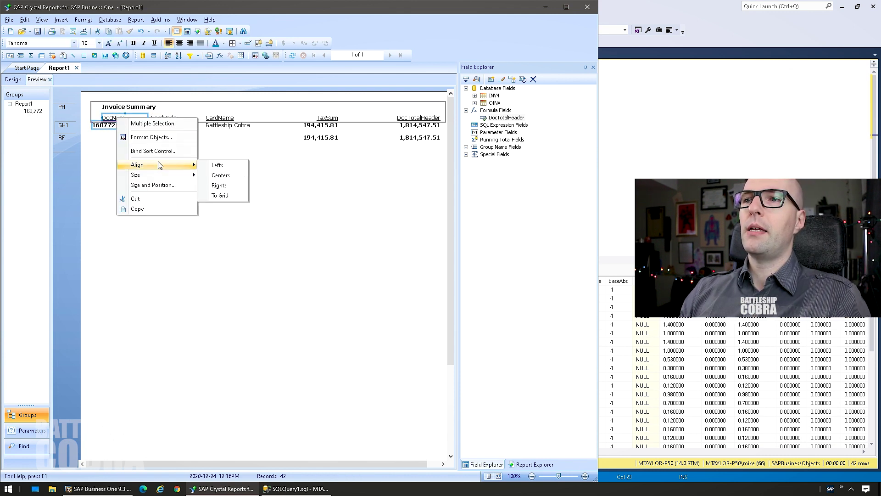
pyautogui.click(216, 165)
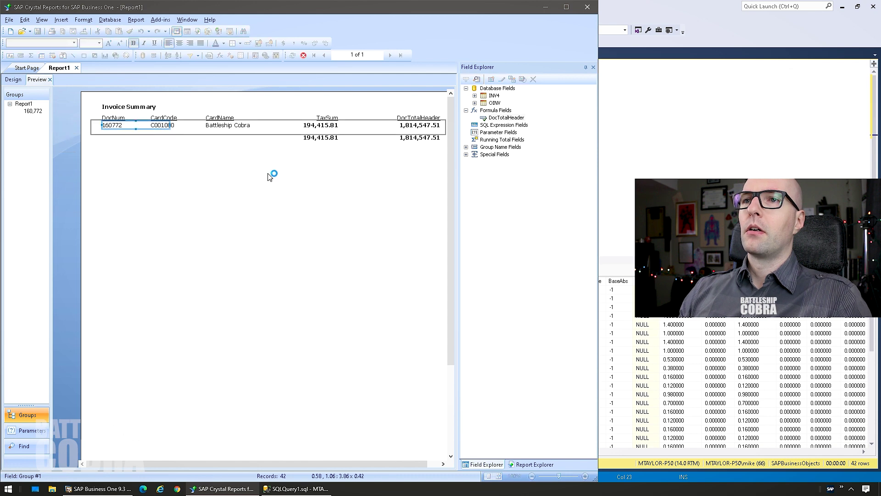
# Step: Remove the bold formatting from the TaxSum and DocTotalHeader sums in Group Header #1
pyautogui.click(316, 126)
pyautogui.keyDown('ctrl'); pyautogui.click(413, 125); pyautogui.keyUp('ctrl')
pyautogui.hotkey('ctrl', 'b')
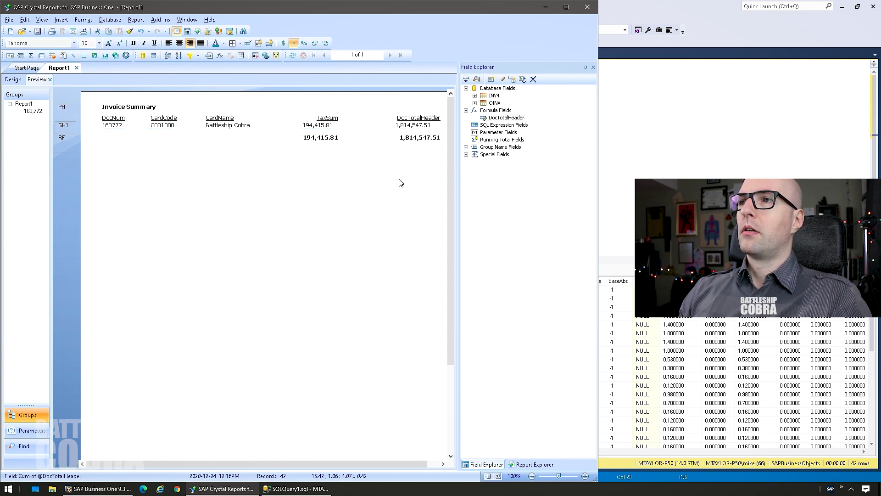
# Step: Align the right edges of the DocTotalHeader and TaxSum sums in Group Header #1 with their column headings
pyautogui.click(416, 126)
pyautogui.keyDown('ctrl'); pyautogui.click(418, 118); pyautogui.keyUp('ctrl')
pyautogui.rightClick(422, 120)
pyautogui.moveTo(482, 166)
pyautogui.click(515, 191)
pyautogui.click(319, 126)
pyautogui.keyDown('ctrl'); pyautogui.click(324, 118); pyautogui.keyUp('ctrl')
pyautogui.rightClick(324, 118)
pyautogui.moveTo(349, 167)
pyautogui.click(418, 188)
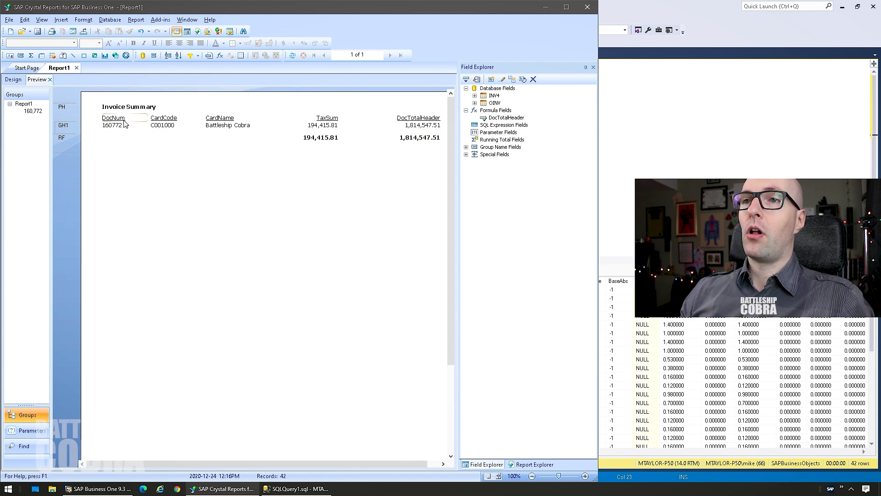
# Step: Comment out the OINV.DocEntry condition in the record selection formula, save it, and refresh the report data
pyautogui.click(136, 19)
pyautogui.moveTo(193, 40)
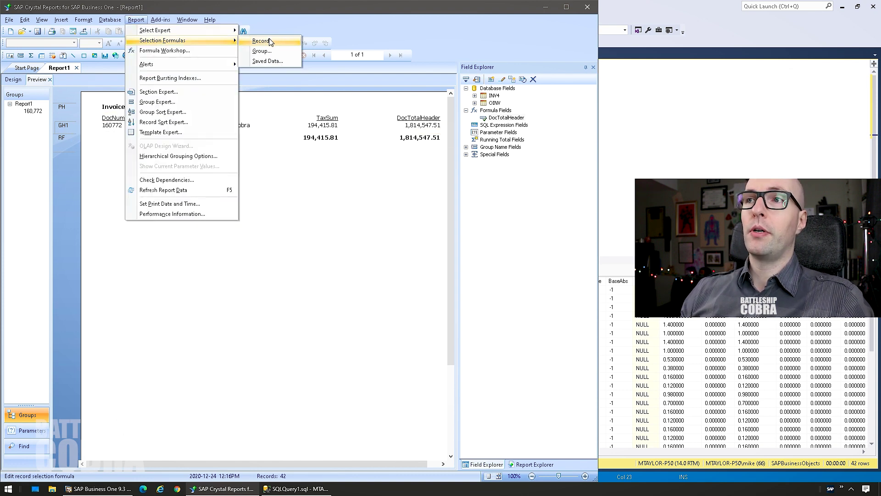
pyautogui.click(273, 42)
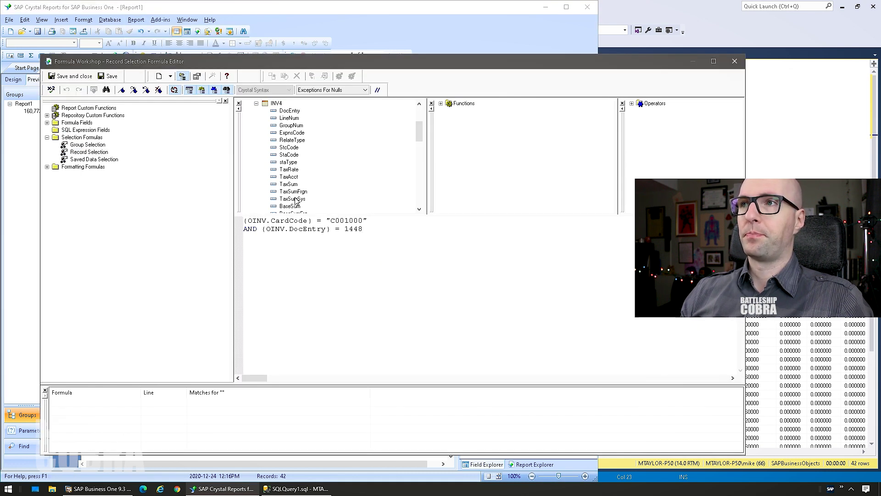
pyautogui.click(380, 91)
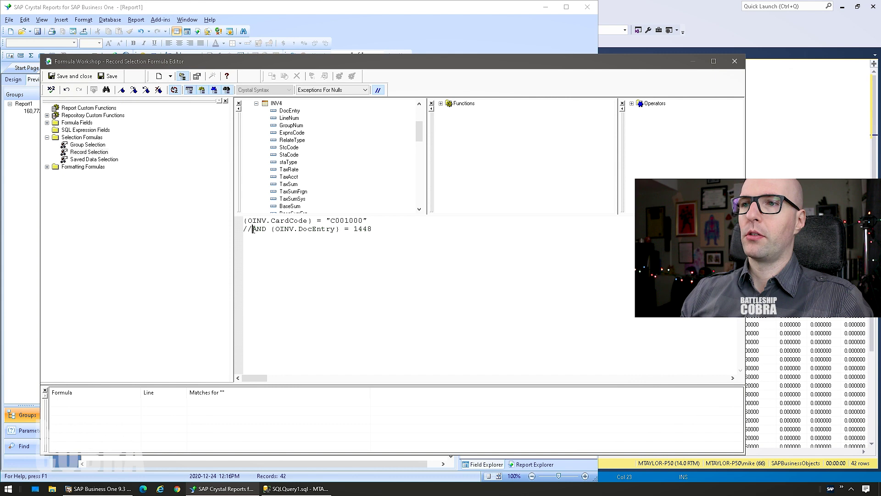
pyautogui.click(73, 76)
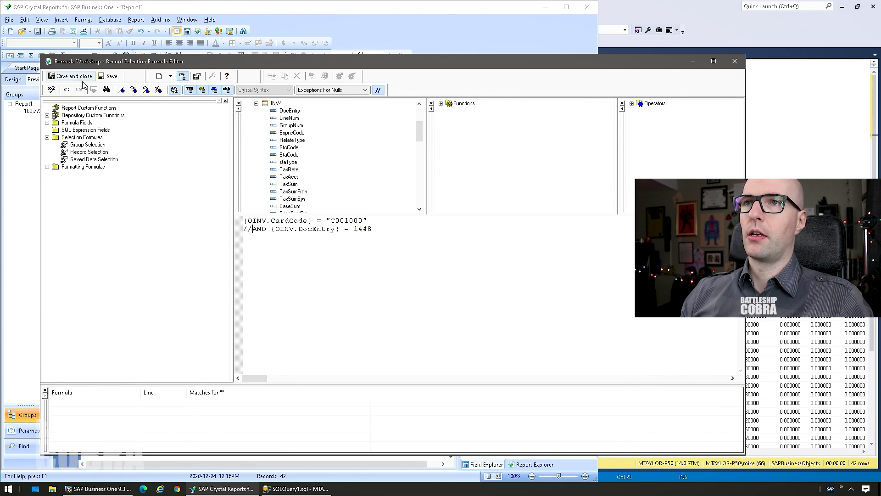
pyautogui.click(341, 258)
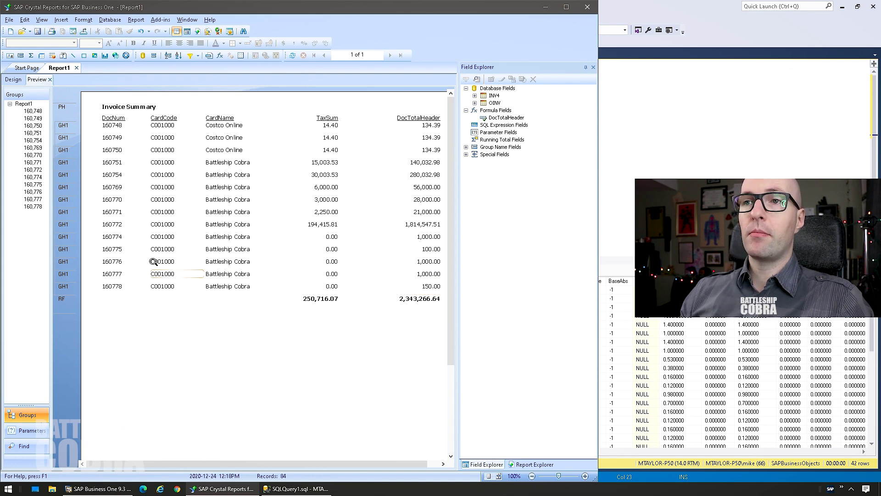
# Step: Reduce the height of the Group Header #1 section to fit its fields closely and preview the report
pyautogui.click(9, 79)
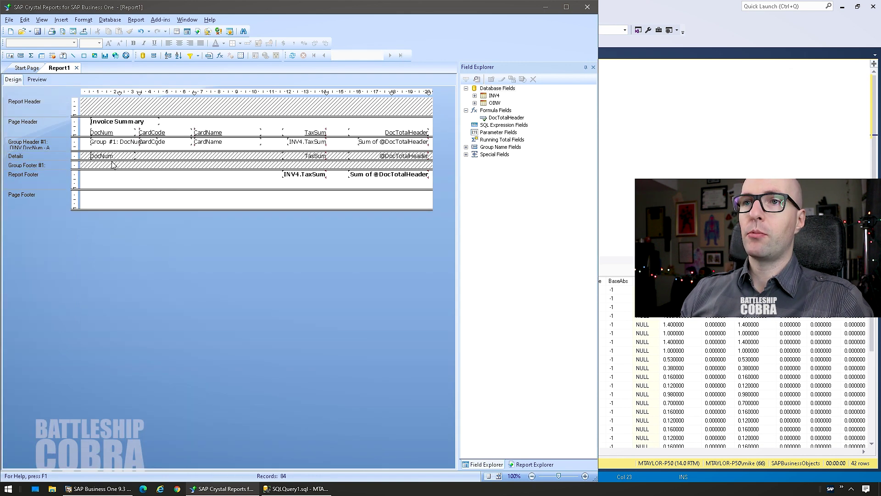
pyautogui.moveTo(88, 150); pyautogui.dragTo(87, 144)
pyautogui.click(36, 80)
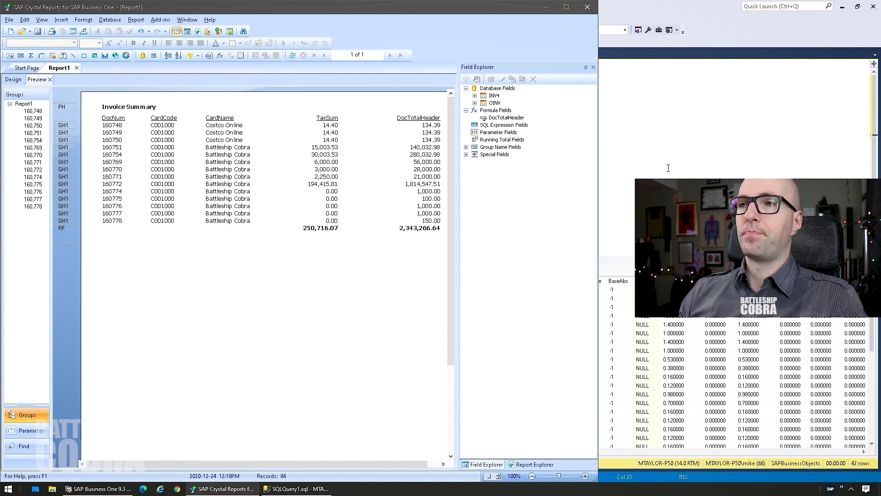
pyautogui.click(688, 154)
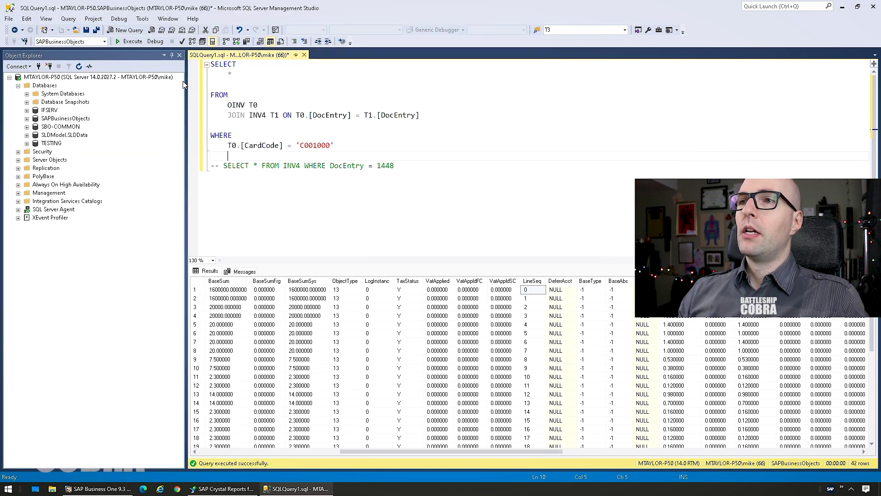
pyautogui.click(209, 489)
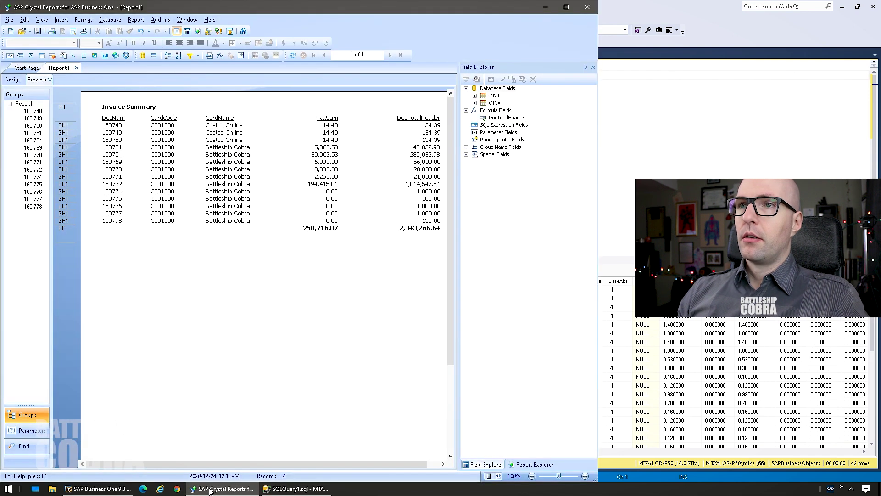
pyautogui.click(210, 490)
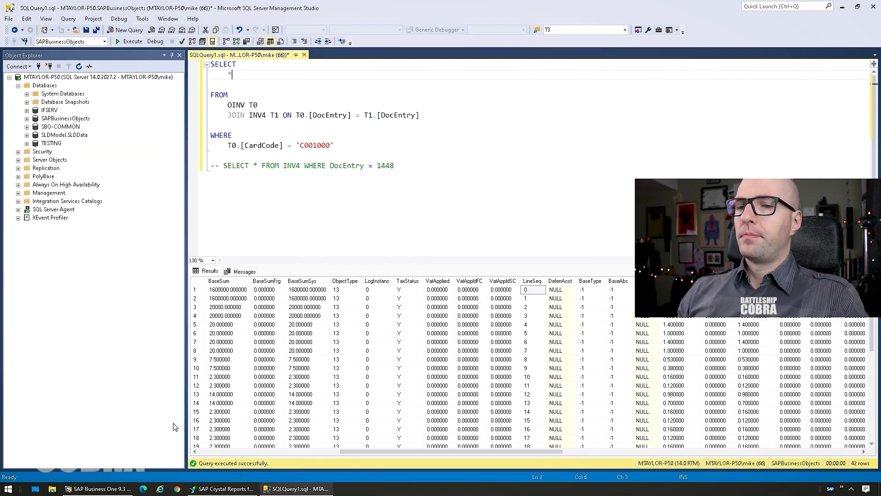
# Step: Switch to SAP Business One and open the Query Generator
pyautogui.click(99, 488)
pyautogui.click(127, 6)
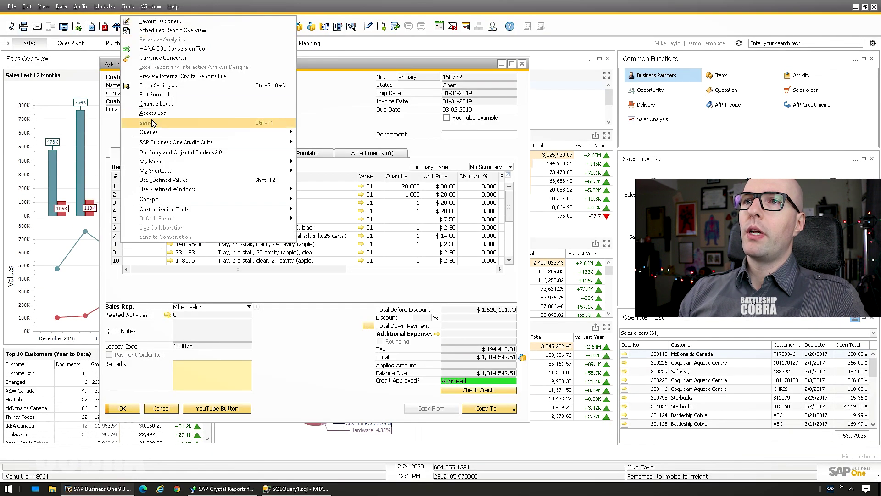
pyautogui.moveTo(152, 132)
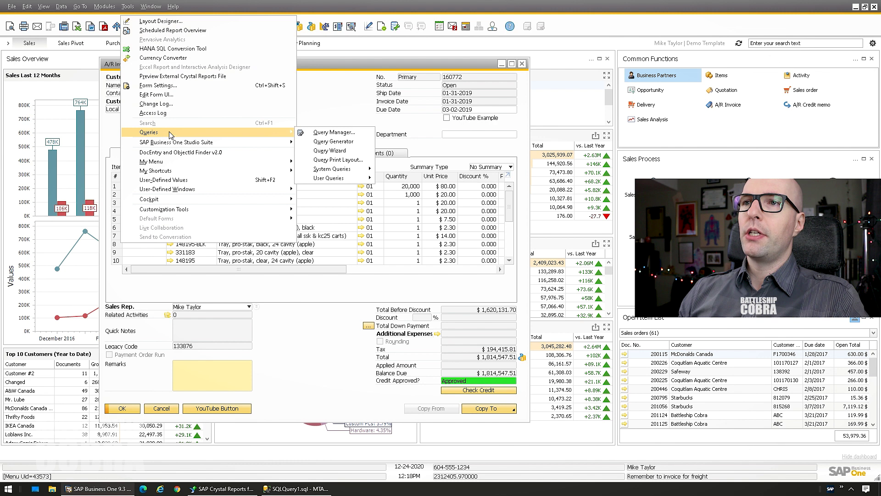
pyautogui.click(342, 142)
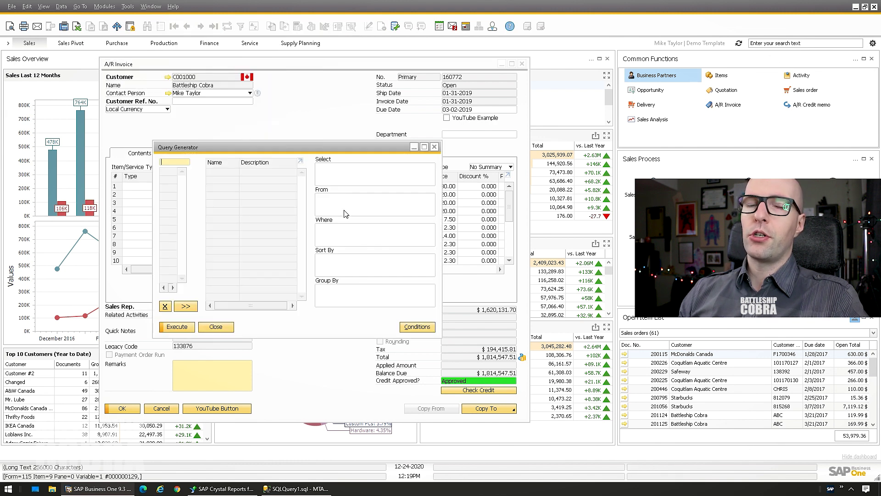
# Step: Add the OINV and INV4 tables to the query
pyautogui.write('oinv')
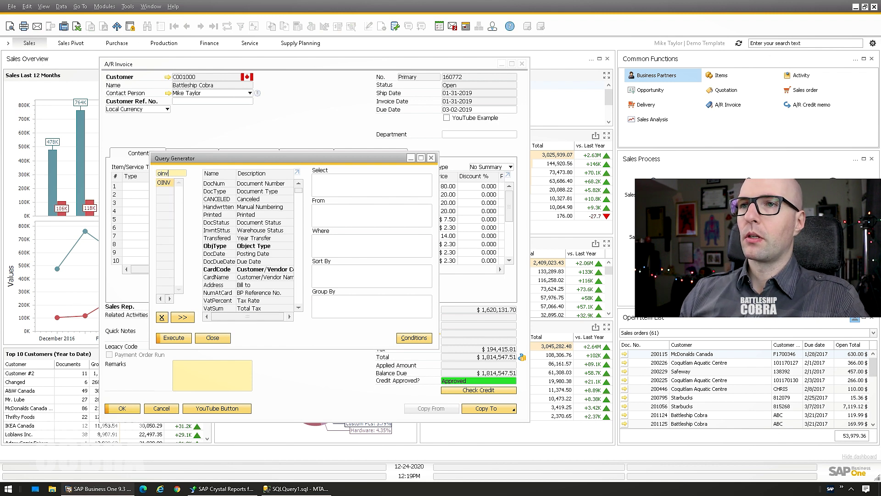
pyautogui.press('Return')
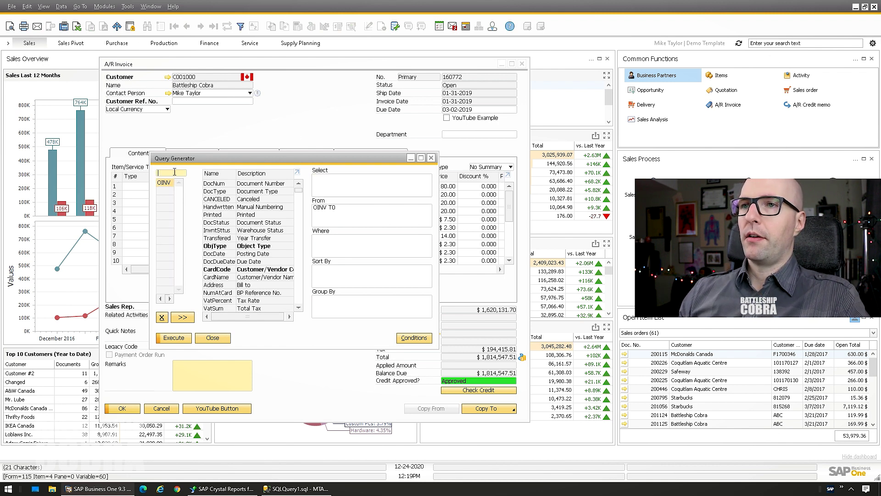
pyautogui.write('inv4')
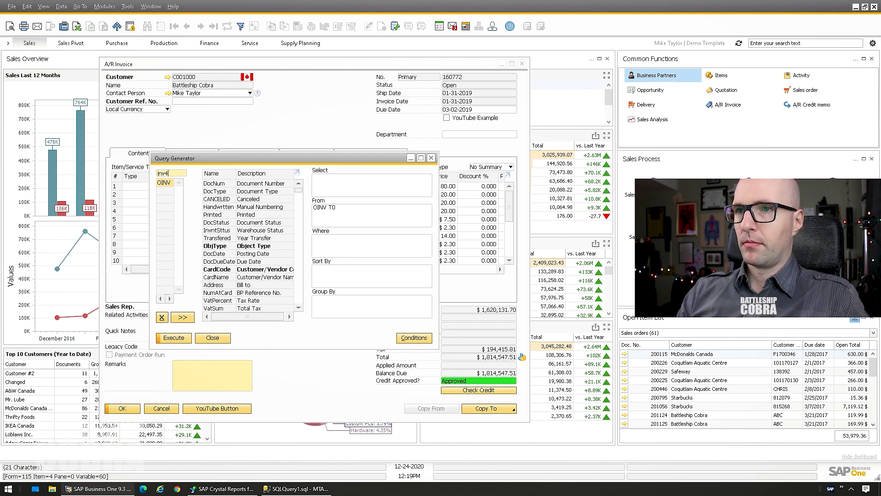
pyautogui.press('Return')
# Step: Select DocEntry, DocNum, CardCode, CardName and DocTotal from OINV, and insert TaxSum from INV4 before DocTotal
pyautogui.click(171, 182)
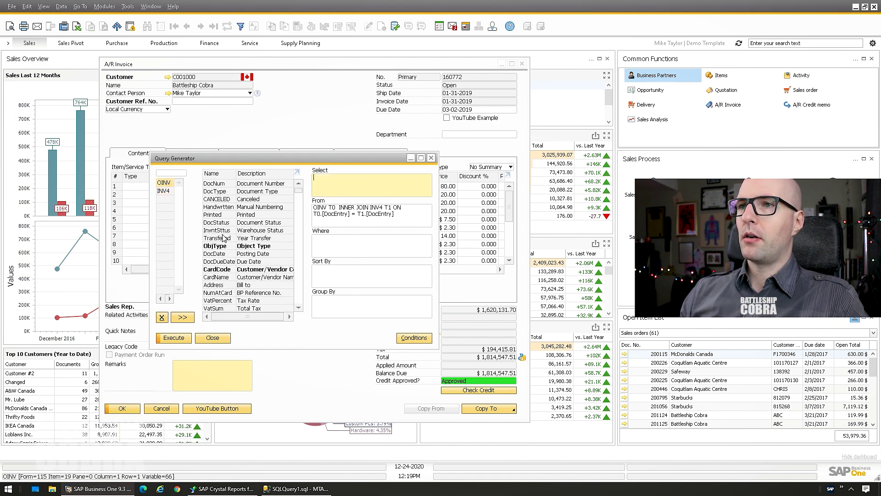
pyautogui.moveTo(214, 184); pyautogui.dragTo(316, 178)
pyautogui.write('T0.[DocEntry]')
pyautogui.press('BackSpace')
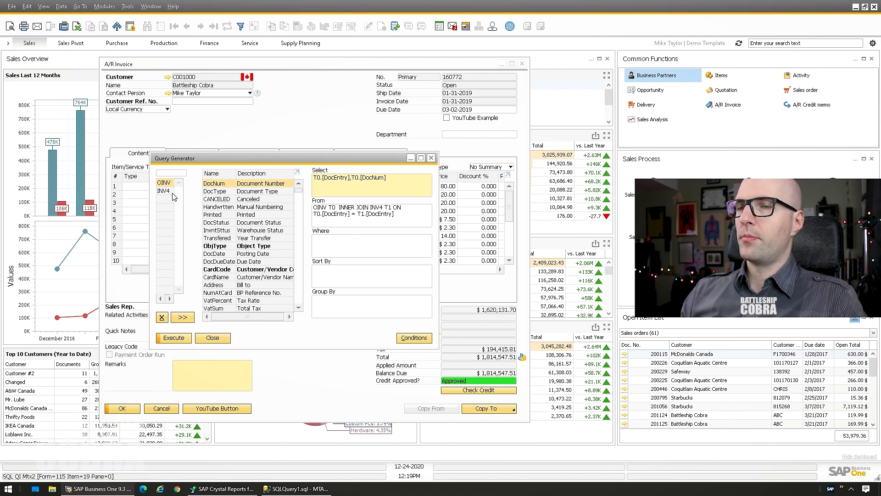
pyautogui.click(220, 270)
pyautogui.doubleClick(219, 270)
pyautogui.doubleClick(219, 277)
pyautogui.scroll(-4, 301, 312)
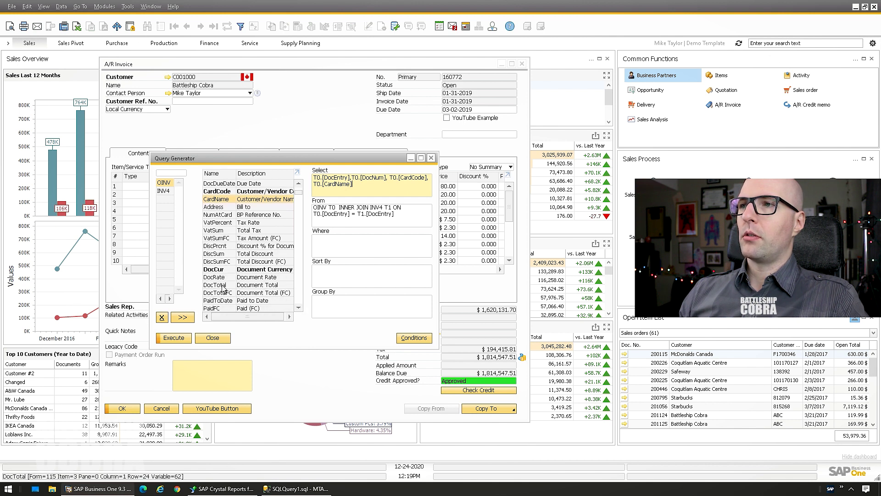
pyautogui.doubleClick(222, 285)
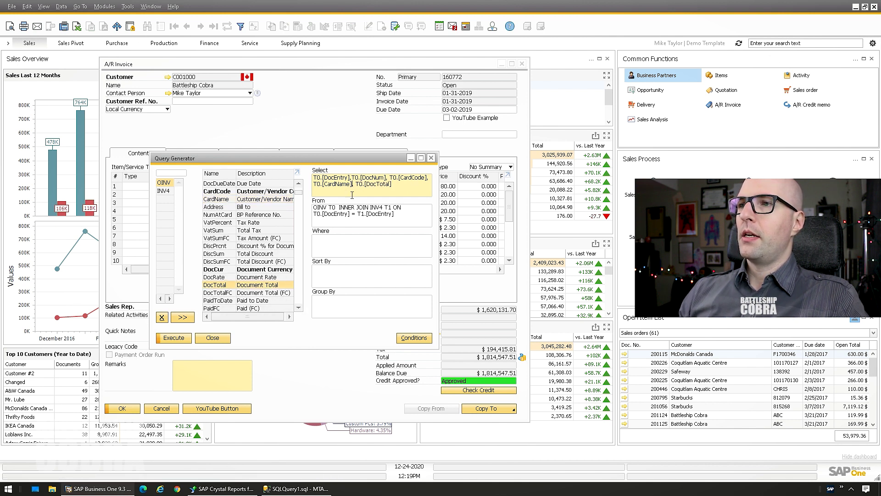
pyautogui.click(163, 190)
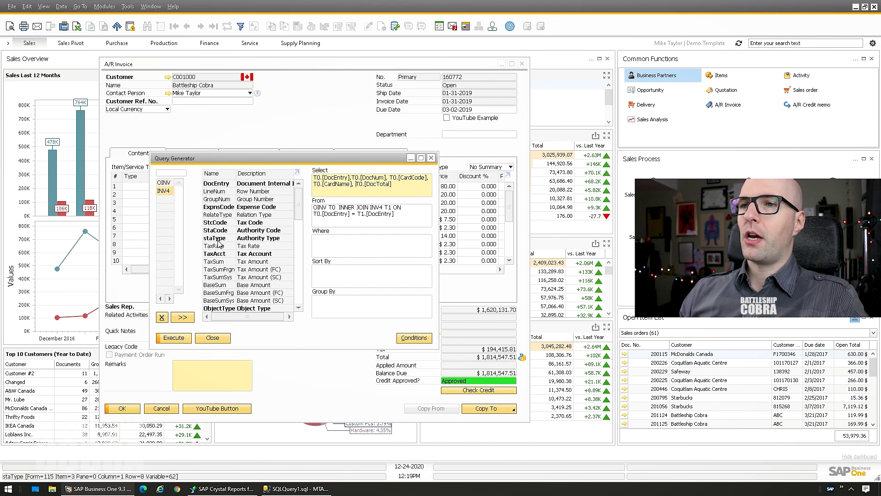
pyautogui.doubleClick(222, 262)
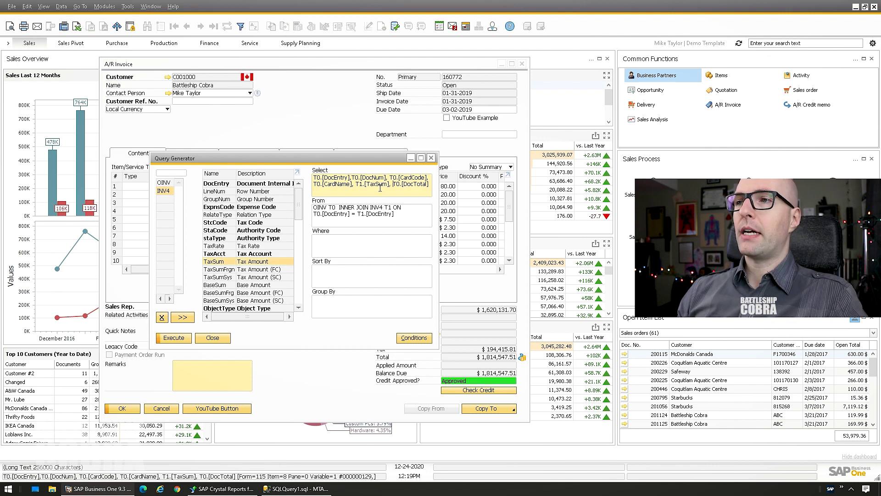
# Step: Add a Where condition that limits T0.[CardCode] to the customer's code
pyautogui.click(349, 248)
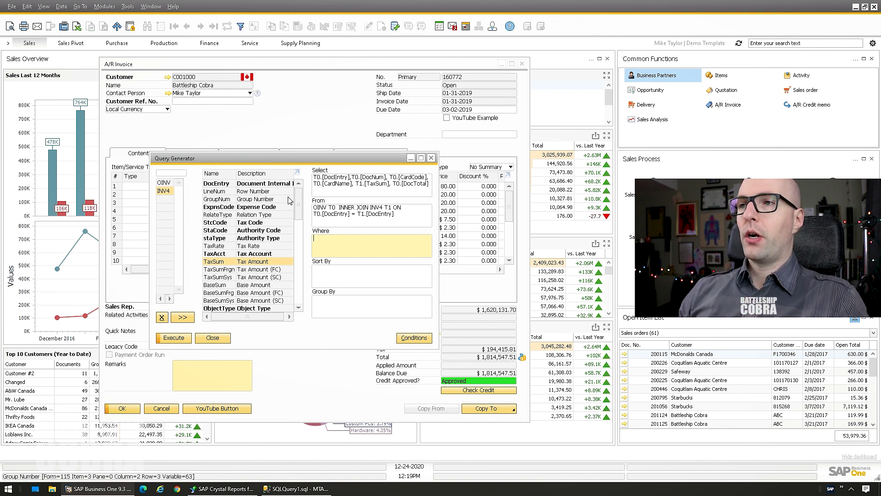
pyautogui.click(380, 194)
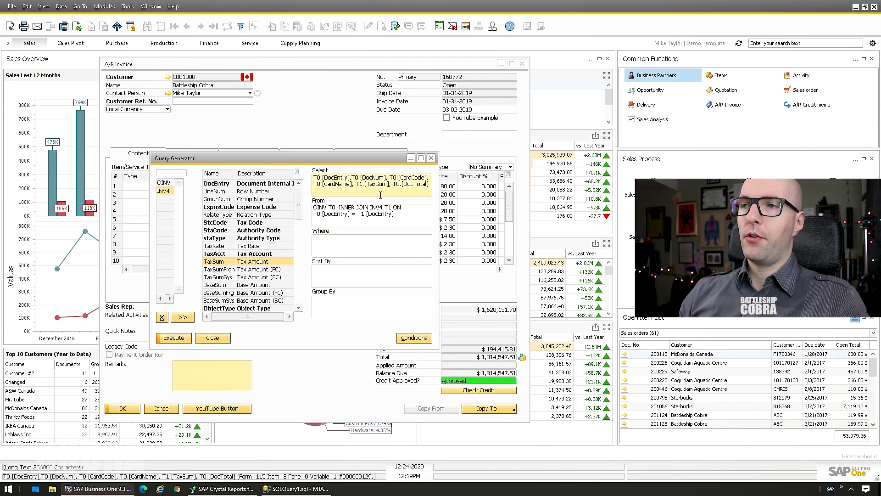
pyautogui.click(348, 248)
pyautogui.click(163, 183)
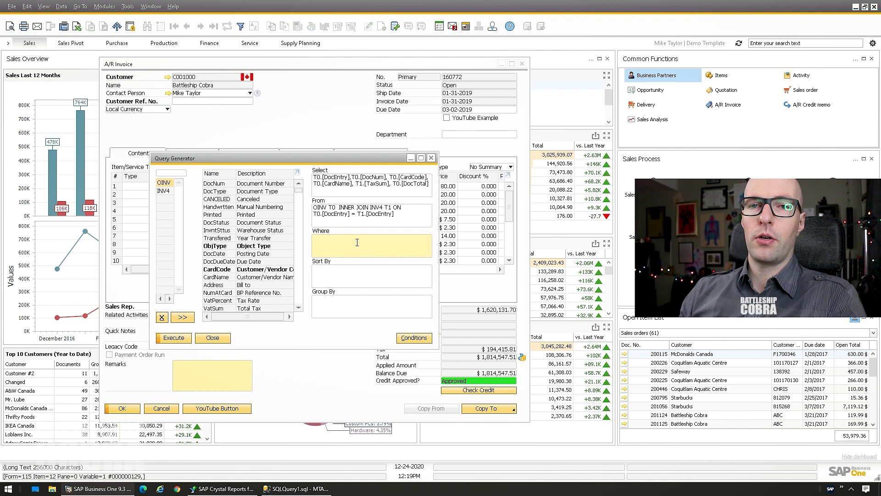
pyautogui.click(225, 269)
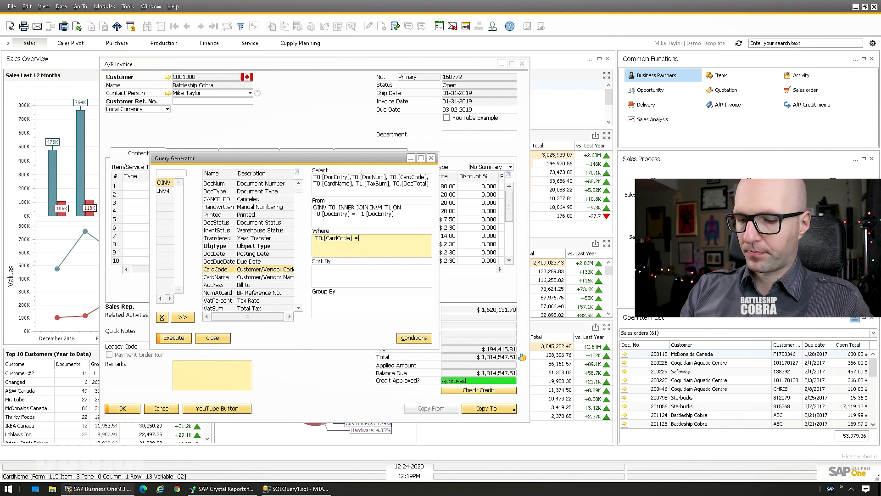
pyautogui.write("= 'C001000")
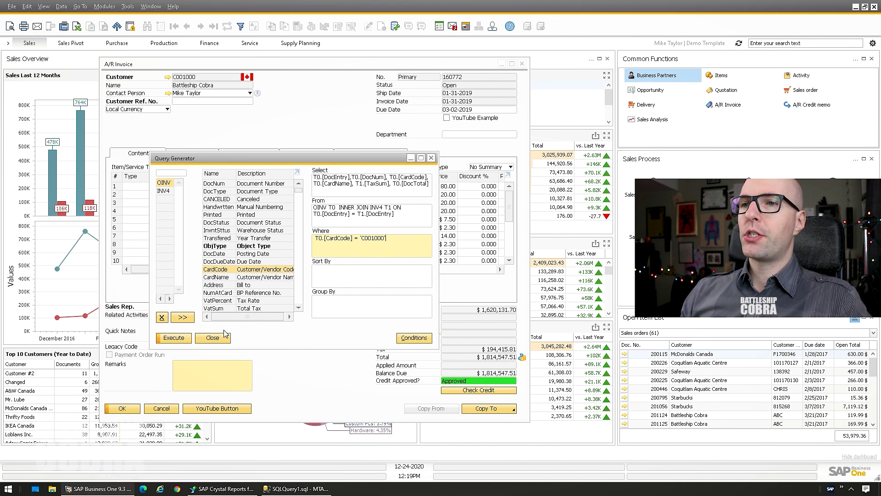
# Step: Execute the query and copy the full generated SQL statement
pyautogui.click(182, 340)
pyautogui.moveTo(419, 117); pyautogui.dragTo(535, 131)
pyautogui.hotkey('ctrl', 'a')
pyautogui.hotkey('ctrl', 'c')
# Step: Switch to SQL Server Management Studio and replace the entire existing query with the copied SQL
pyautogui.click(296, 489)
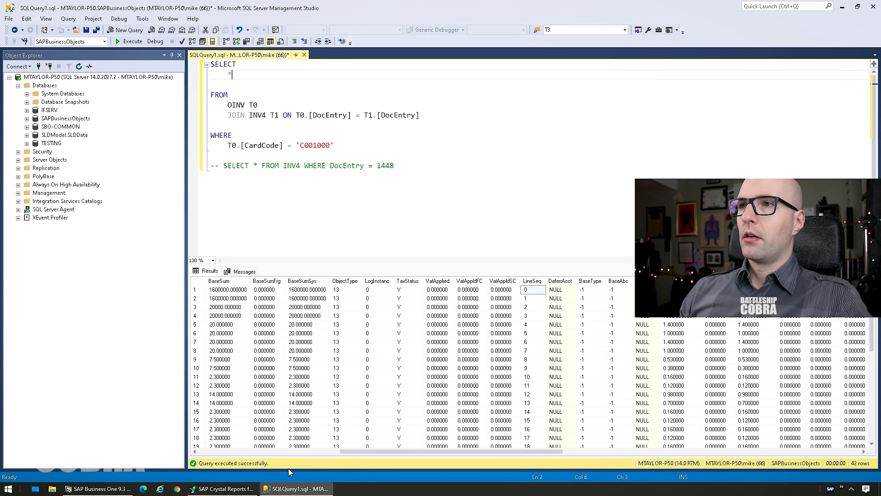
pyautogui.hotkey('ctrl', 'a')
pyautogui.hotkey('ctrl', 'v')
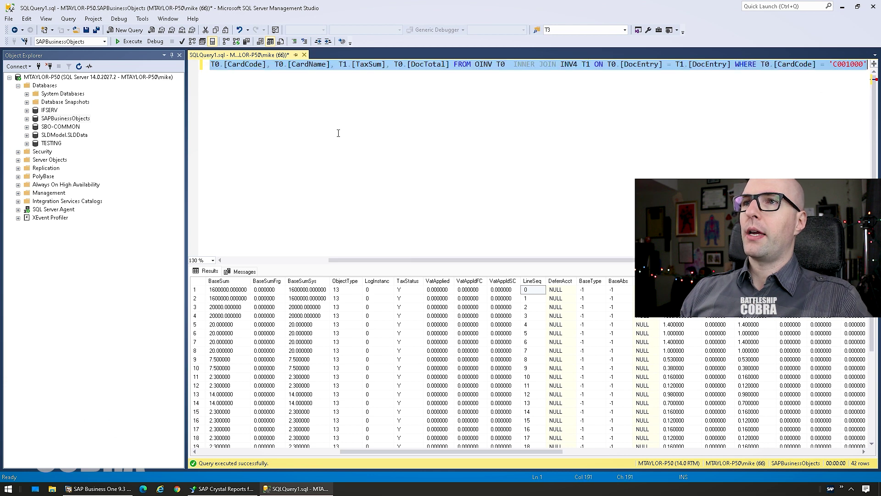
# Step: Reformat the SELECT list with each column, from DocEntry to DocTotal, on its own indented line with a leading comma after the first
pyautogui.click(299, 260)
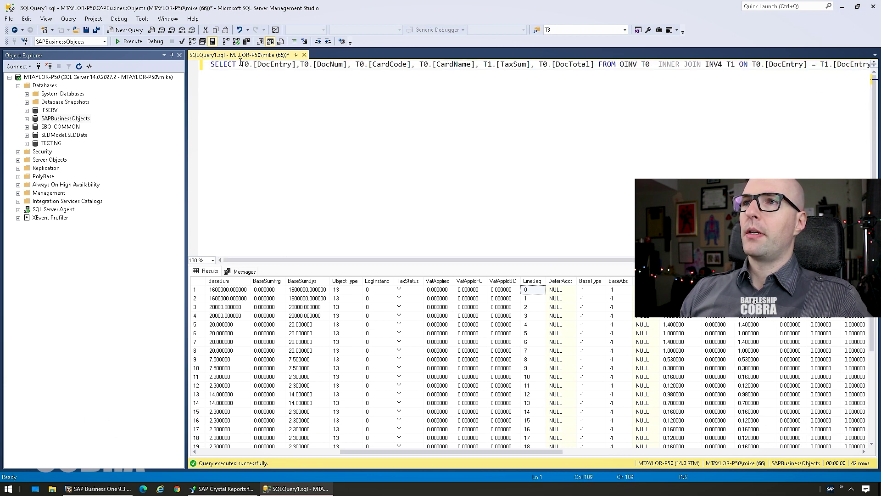
pyautogui.press('Return')
pyautogui.press('Tab')
pyautogui.hotkey('ctrl', 'Right')
pyautogui.hotkey('ctrl', 'Right')
pyautogui.hotkey('ctrl', 'Right')
pyautogui.hotkey('ctrl', 'Right')
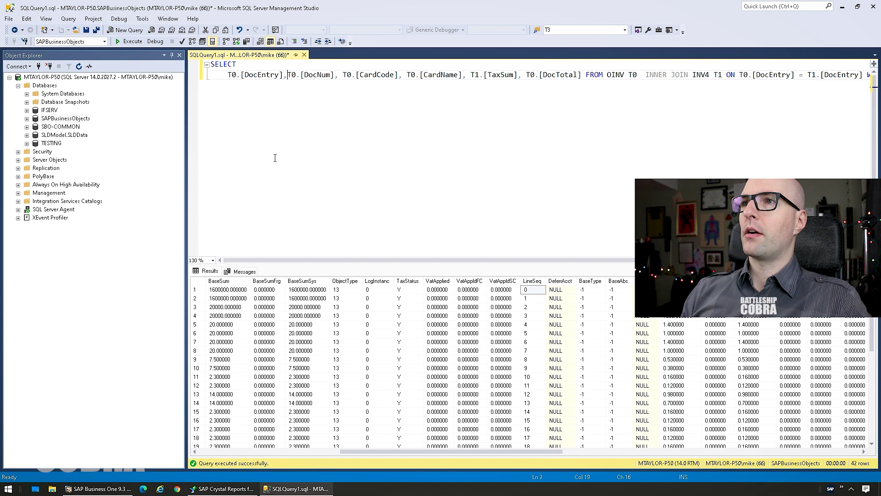
pyautogui.press('Return')
pyautogui.press('Up')
pyautogui.press('Down')
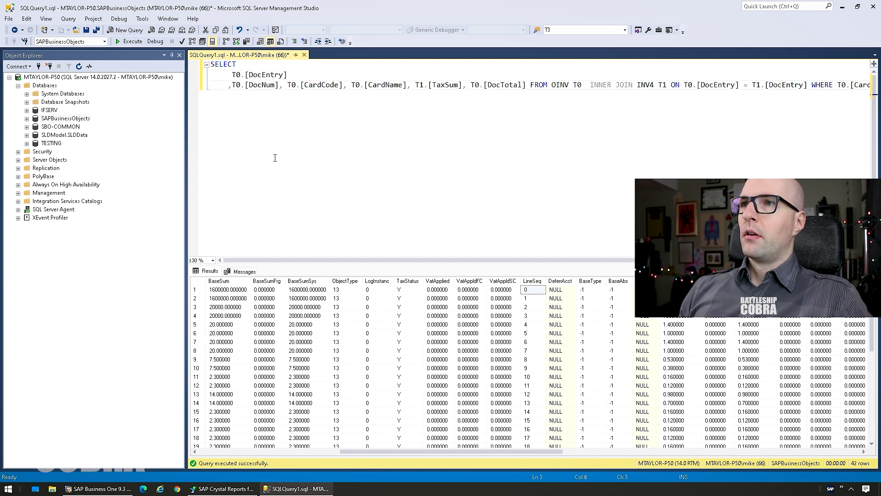
pyautogui.press('Return')
pyautogui.press('Right')
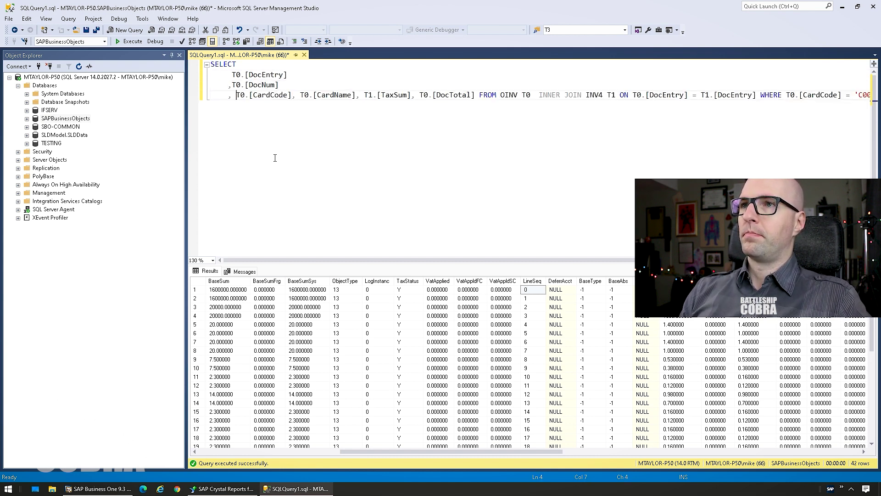
pyautogui.press('BackSpace')
pyautogui.hotkey('ctrl', 'Right')
pyautogui.press('Return')
pyautogui.press('Right')
pyautogui.press('Right')
pyautogui.press('BackSpace')
pyautogui.hotkey('ctrl', 'Right')
pyautogui.press('Return')
pyautogui.press('Right')
pyautogui.press('Right')
pyautogui.press('BackSpace')
pyautogui.hotkey('ctrl', 'Right')
pyautogui.press('Return')
pyautogui.press('Right')
pyautogui.press('Right')
pyautogui.press('BackSpace')
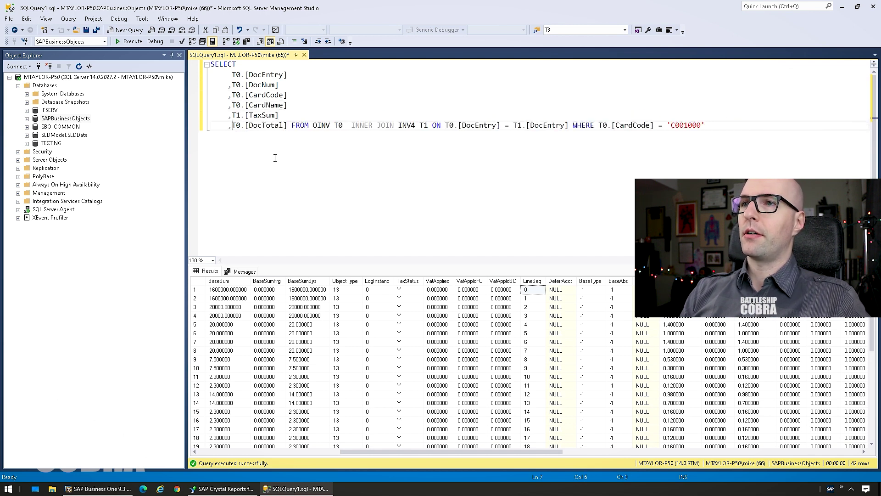
# Step: Move the FROM clause to its own line, separated from the SELECT list by a blank line
pyautogui.hotkey('ctrl', 'Right')
pyautogui.hotkey('ctrl', 'Right')
pyautogui.hotkey('ctrl', 'Right')
pyautogui.press('Return')
pyautogui.press('Return')
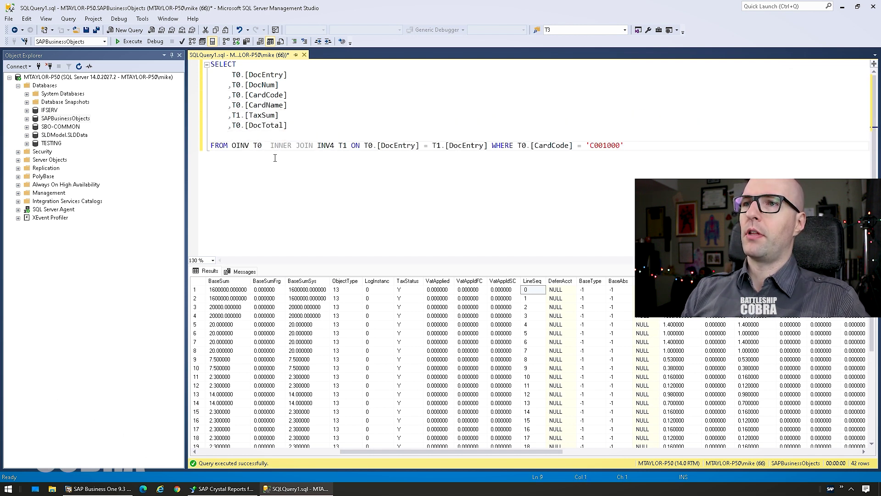
# Step: Put OINV T0 and the INNER JOIN INV4 clause on separate indented lines beneath FROM
pyautogui.hotkey('ctrl', 'Right')
pyautogui.press('Return')
pyautogui.press('Tab')
pyautogui.press('Return')
pyautogui.hotkey('ctrl', 'Right')
pyautogui.hotkey('ctrl', 'Right')
pyautogui.hotkey('ctrl', 'Right')
pyautogui.hotkey('ctrl', 'Right')
pyautogui.hotkey('ctrl', 'Right')
pyautogui.hotkey('ctrl', 'Right')
pyautogui.hotkey('ctrl', 'Right')
pyautogui.hotkey('ctrl', 'Right')
pyautogui.hotkey('ctrl', 'Right')
pyautogui.hotkey('ctrl', 'Right')
pyautogui.hotkey('ctrl', 'Right')
pyautogui.hotkey('ctrl', 'Right')
pyautogui.hotkey('ctrl', 'Right')
# Step: Move the WHERE clause to its own unindented line, separated from the join by a blank line
pyautogui.hotkey('ctrl', 'Left')
pyautogui.press('Return')
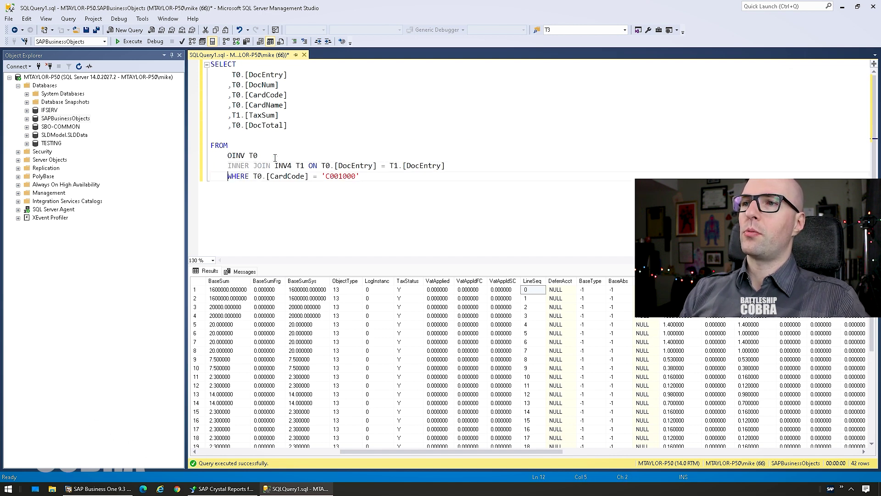
pyautogui.hotkey('shift', 'Tab')
pyautogui.press('Return')
# Step: Execute the reformatted query and look through the returned invoice rows
pyautogui.press('Up')
pyautogui.press('Up')
pyautogui.press('Up')
pyautogui.press('Up')
pyautogui.press('Up')
pyautogui.press('Up')
pyautogui.press('Up')
pyautogui.press('Up')
pyautogui.press('Right')
pyautogui.press('Right')
pyautogui.press('Right')
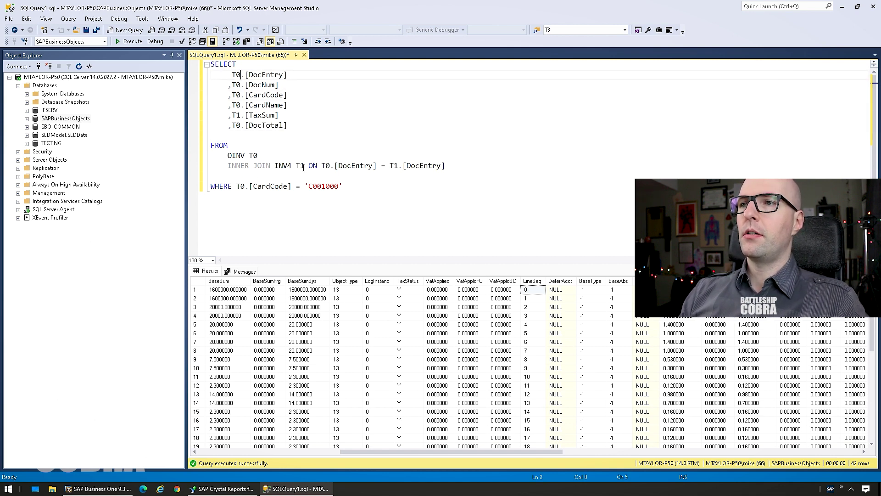
pyautogui.click(270, 155)
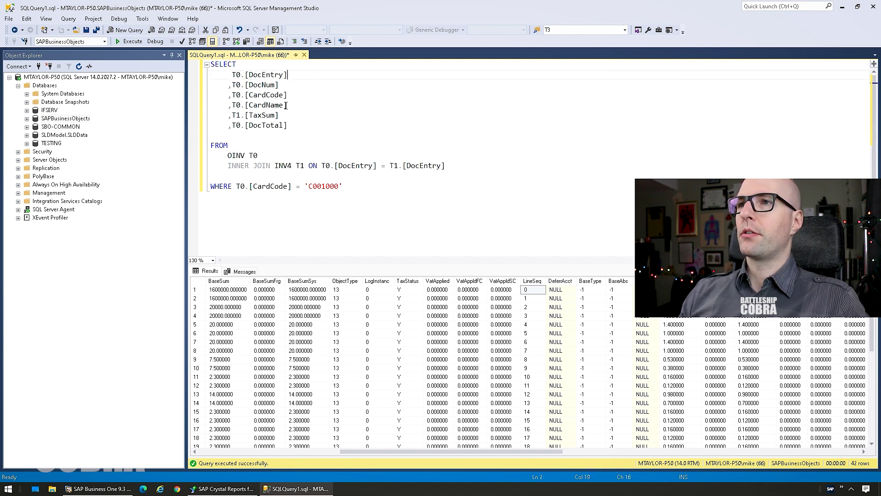
pyautogui.tripleClick(354, 186)
pyautogui.click(373, 186)
pyautogui.press('F5')
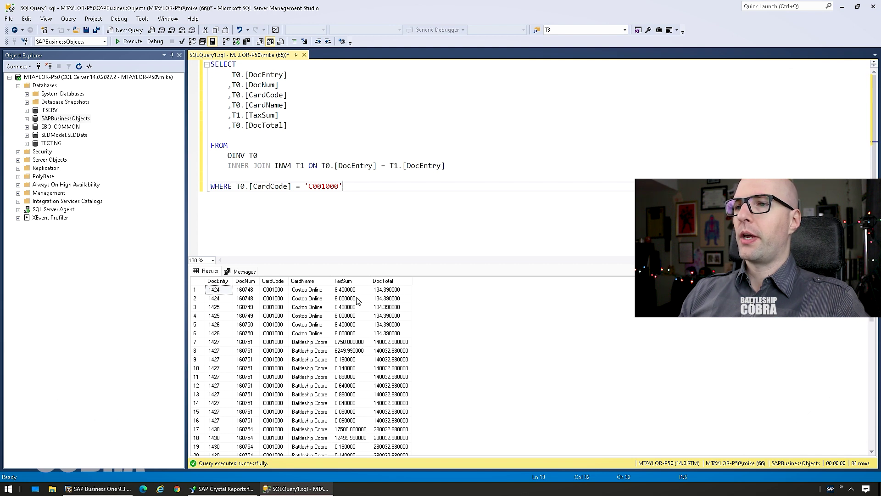
pyautogui.click(223, 360)
pyautogui.scroll(-13, 253, 363)
pyautogui.scroll(13, 254, 355)
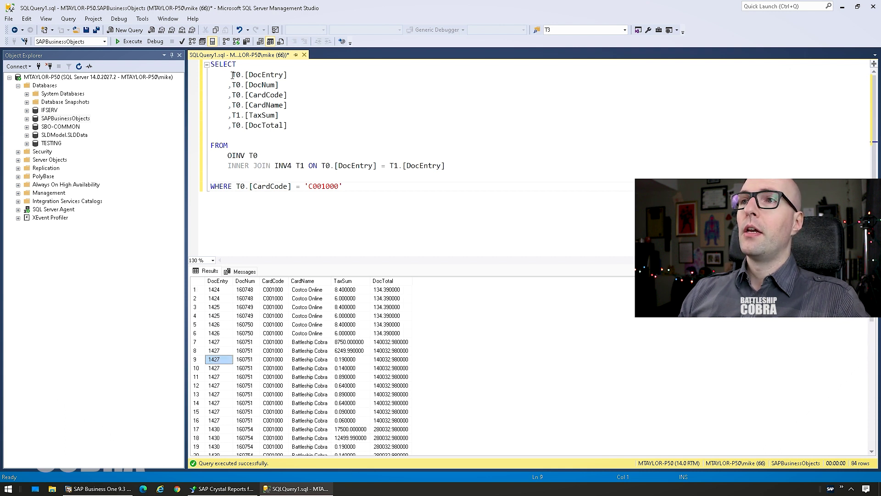
# Step: Copy the DocEntry, DocNum, CardCode and CardName column lines from the SELECT list to below the WHERE clause
pyautogui.moveTo(291, 103); pyautogui.dragTo(211, 74)
pyautogui.hotkey('ctrl', 'c')
pyautogui.click(366, 196)
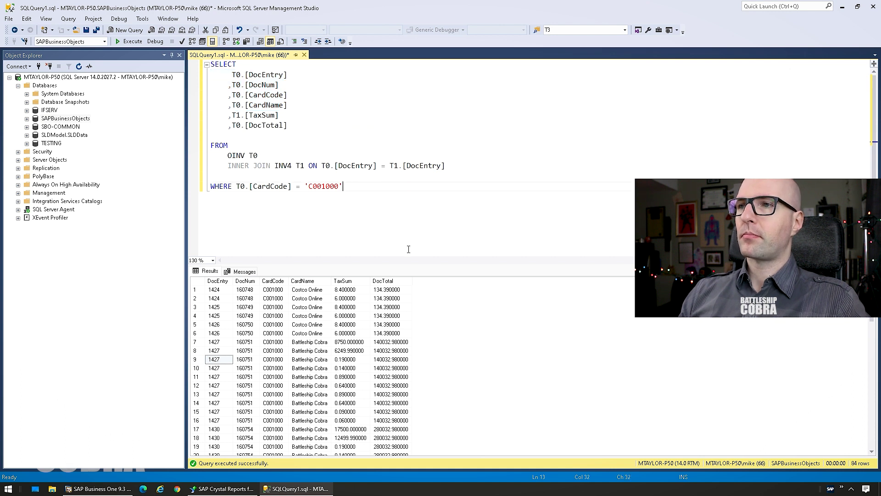
pyautogui.hotkey('ctrl', 'v')
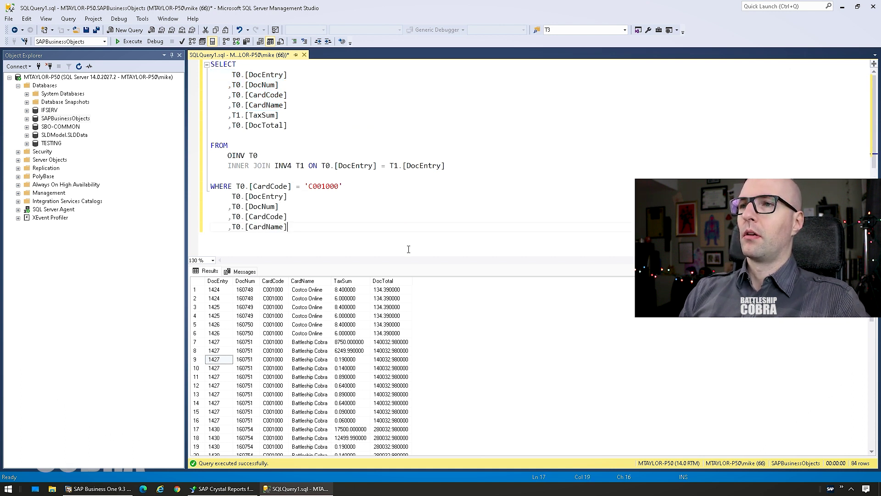
# Step: Start a GROUP BY clause in front of the copied columns, with a blank line after the WHERE clause
pyautogui.press('Up')
pyautogui.press('Up')
pyautogui.press('Up')
pyautogui.hotkey('ctrl', 'Left')
pyautogui.hotkey('ctrl', 'Left')
pyautogui.hotkey('ctrl', 'Left')
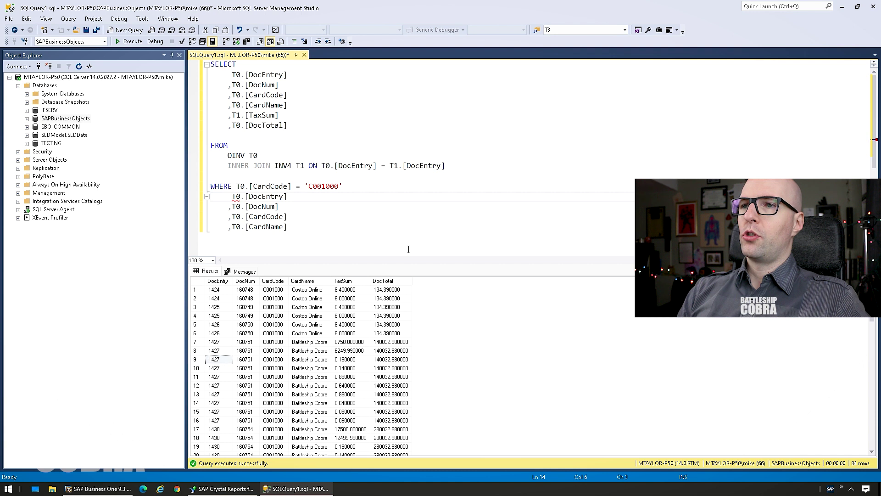
pyautogui.press('Return')
pyautogui.press('BackSpace')
pyautogui.press('Left')
pyautogui.write('GROUP BY')
# Step: Join the copied DocEntry, DocNum, CardCode and CardName columns into a single comma-separated GROUP BY line
pyautogui.press('Right')
pyautogui.press('Right')
pyautogui.press('Delete')
pyautogui.press('Delete')
pyautogui.press('Delete')
pyautogui.press('Delete')
pyautogui.press('Delete')
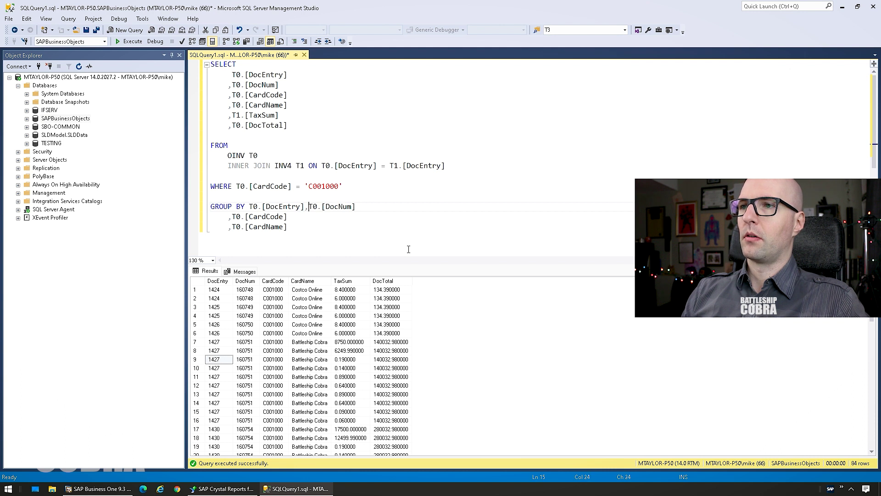
pyautogui.press('Delete')
pyautogui.press('Delete')
pyautogui.press('Delete')
pyautogui.press('Delete')
pyautogui.press('Delete')
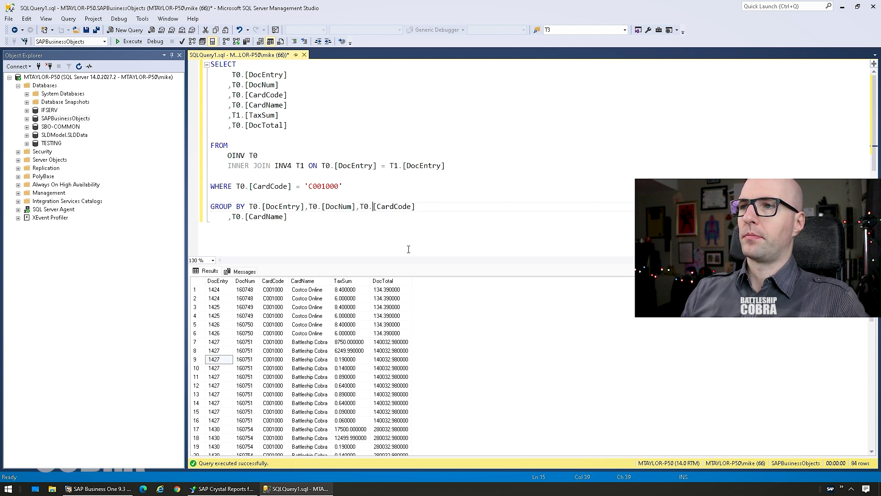
pyautogui.press('Delete')
pyautogui.press('Delete')
pyautogui.press('Delete')
pyautogui.press('Delete')
pyautogui.press('Delete')
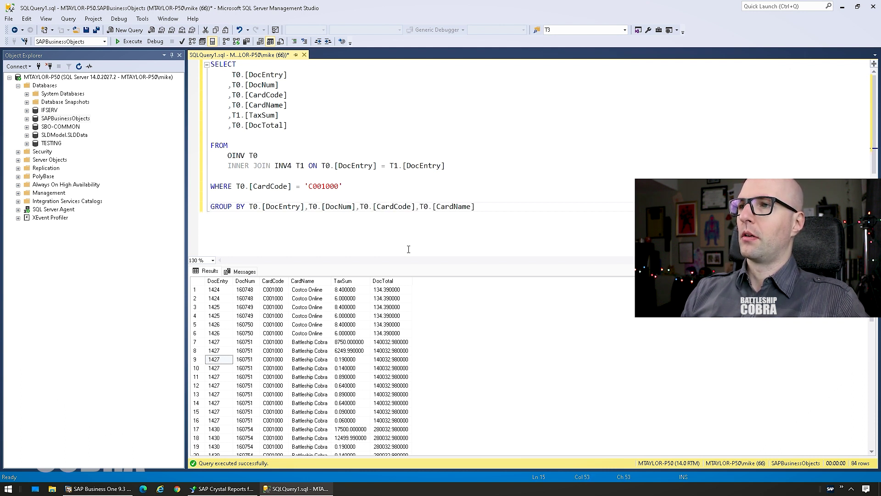
# Step: Wrap T1.[TaxSum] in SUM() in the SELECT list and alias it as 'TaxSum'
pyautogui.click(233, 115)
pyautogui.write('SUM(')
pyautogui.press('End')
pyautogui.write(')')
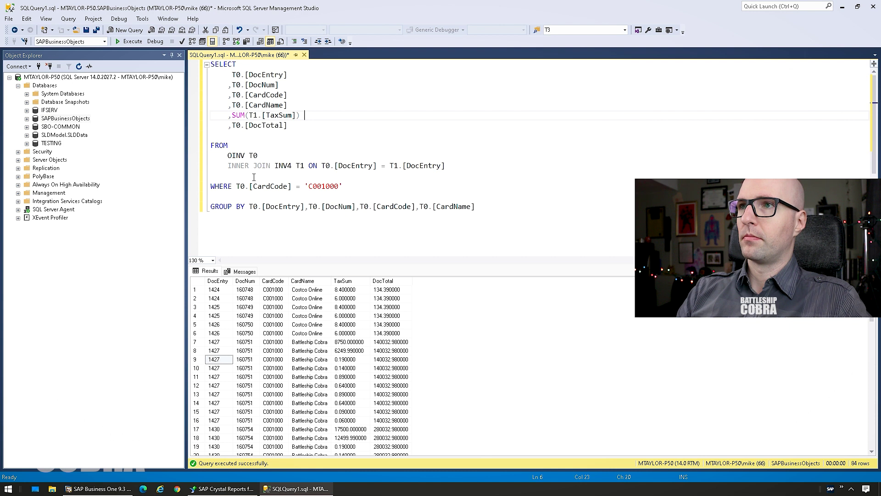
pyautogui.write(" AS '")
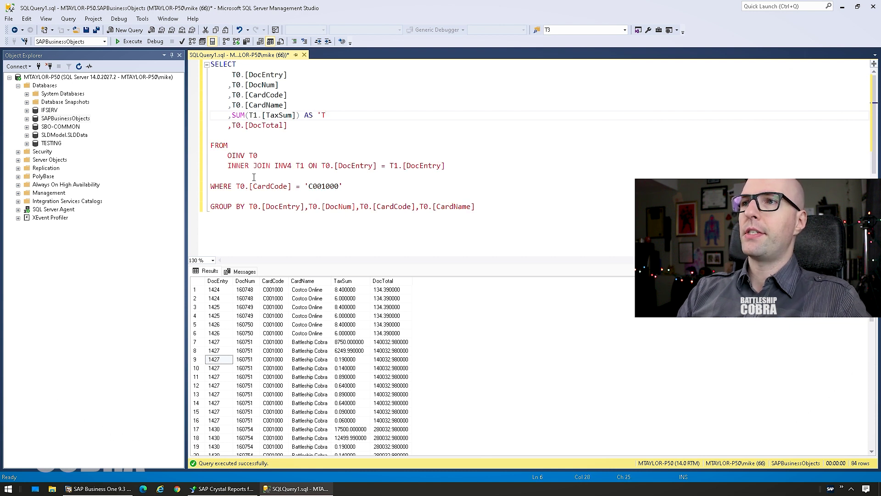
pyautogui.write("TaxSum'")
# Step: Wrap T0.[DocTotal] in MAX() in the SELECT list and alias it as 'DocTotal'
pyautogui.press('Down')
pyautogui.write('A')
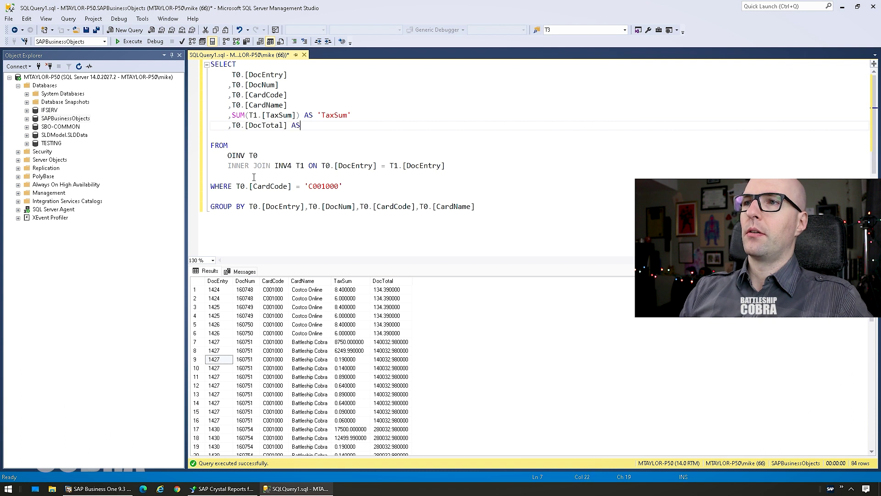
pyautogui.hotkey('ctrl', 'Left')
pyautogui.hotkey('ctrl', 'Left')
pyautogui.write('M')
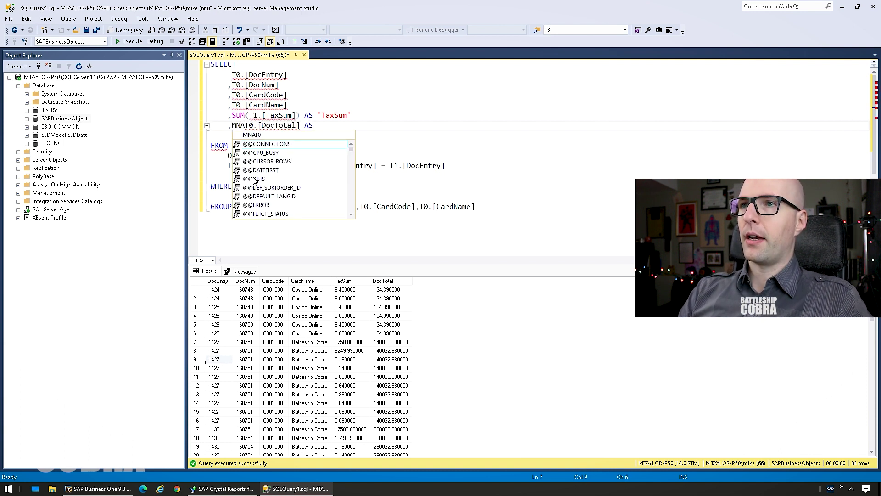
pyautogui.write('AX(')
pyautogui.press('Right')
pyautogui.press('Right')
pyautogui.press('Right')
pyautogui.write(')')
pyautogui.press('Right')
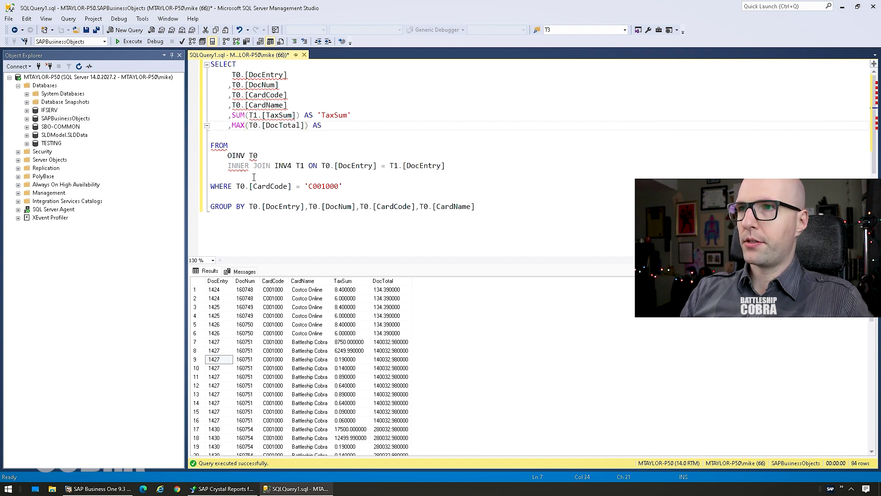
pyautogui.write("'DocTotal'")
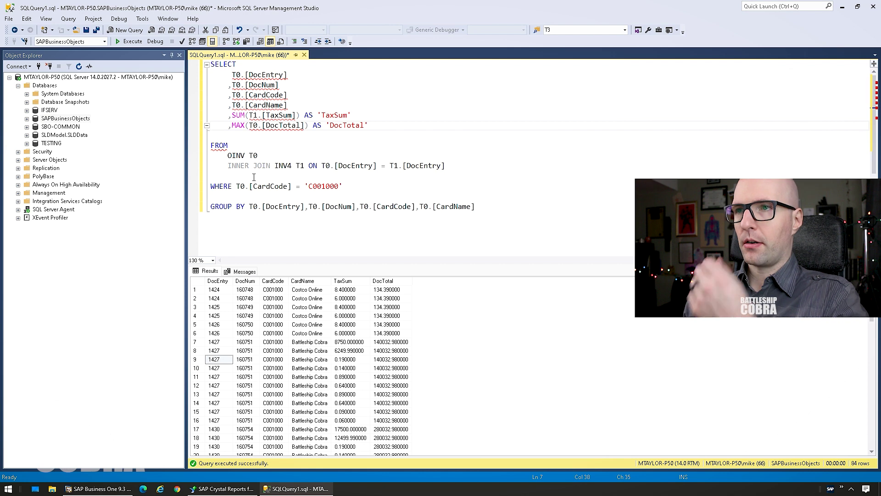
# Step: Execute the grouped query and examine the TaxSum and DocTotal values of the invoice rows
pyautogui.press('F5')
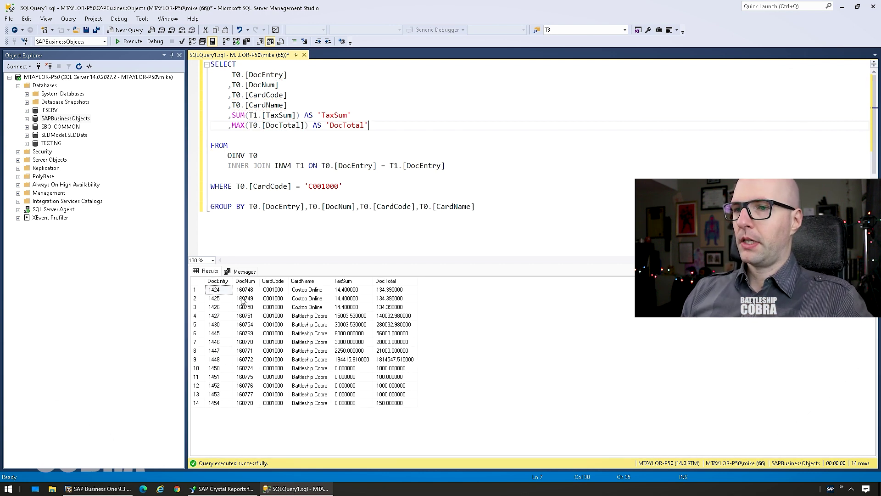
pyautogui.click(221, 359)
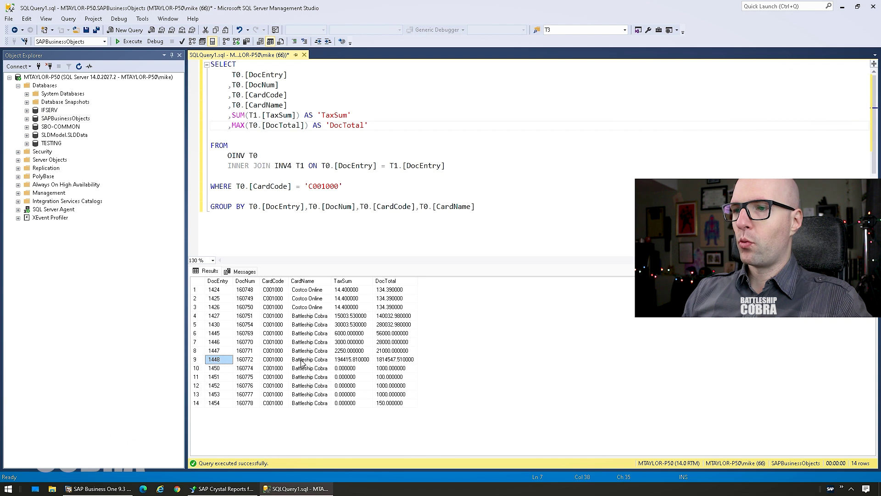
pyautogui.click(378, 362)
pyautogui.click(342, 363)
pyautogui.click(413, 363)
pyautogui.moveTo(396, 291); pyautogui.dragTo(216, 406)
pyautogui.click(235, 400)
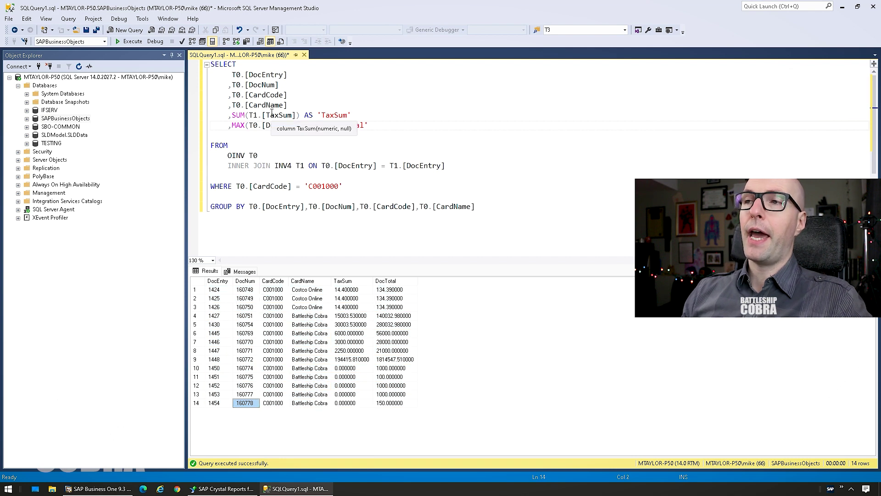
# Step: Copy the entire grouped query, from SELECT through the GROUP BY clause
pyautogui.moveTo(481, 206); pyautogui.dragTo(209, 64)
pyautogui.click(352, 126)
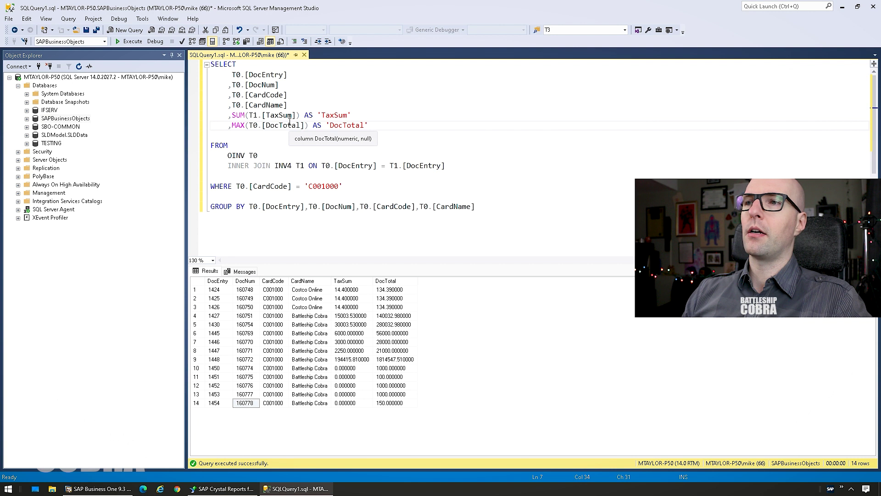
pyautogui.click(484, 167)
pyautogui.press('BackSpace')
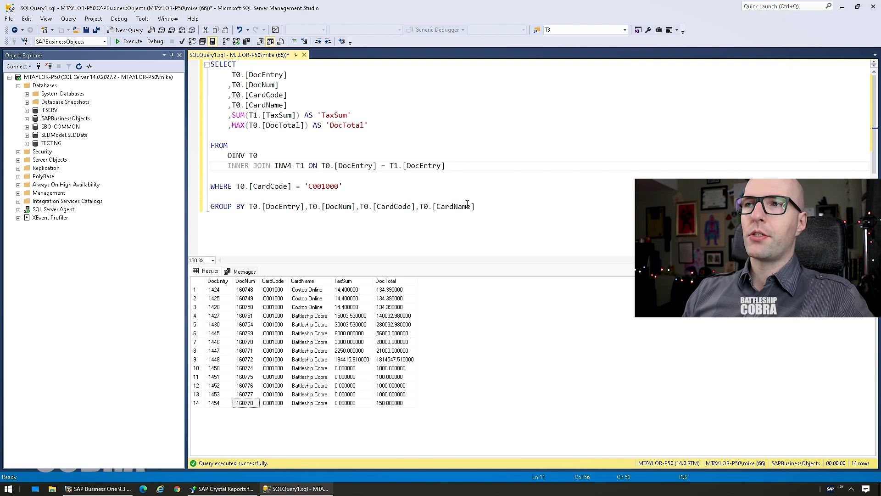
pyautogui.hotkey('ctrl', 'End')
pyautogui.hotkey('ctrl', 'shift', 'Home')
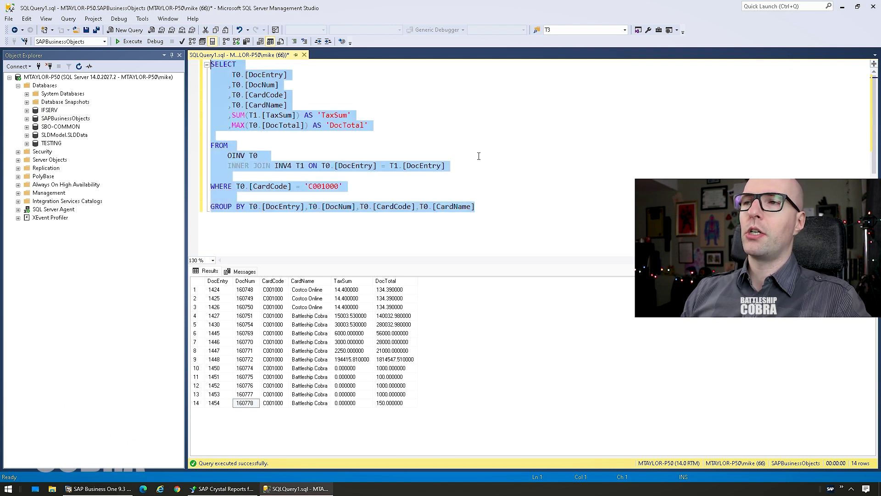
pyautogui.click(464, 167)
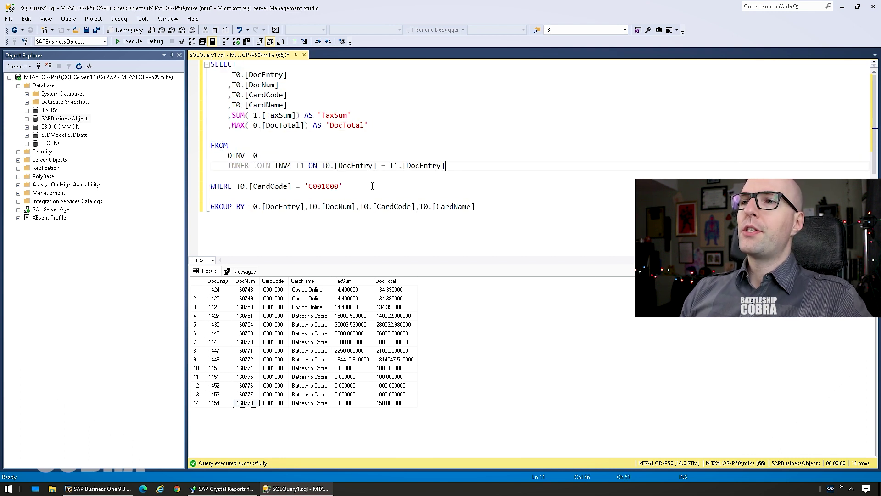
pyautogui.hotkey('ctrl', 'End')
pyautogui.hotkey('ctrl', 'shift', 'Home')
pyautogui.hotkey('ctrl', 'c')
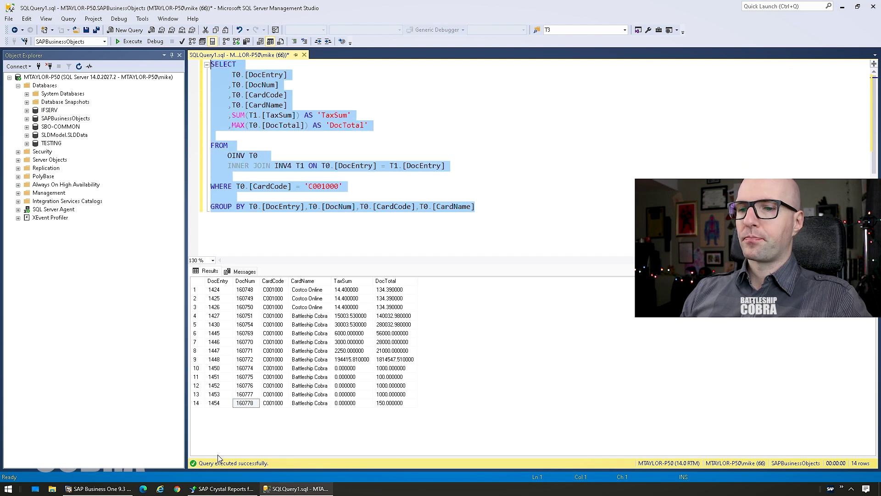
# Step: Switch to SAP Crystal Reports and create a new blank report
pyautogui.click(210, 483)
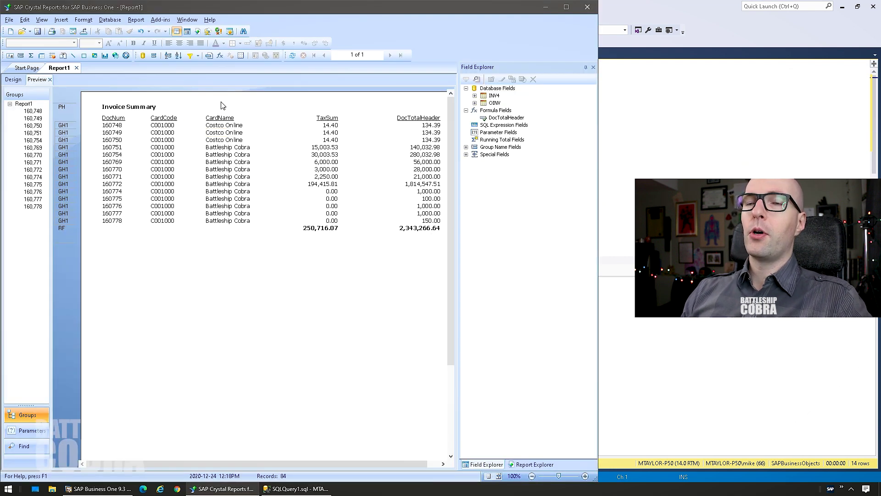
pyautogui.click(9, 19)
pyautogui.moveTo(19, 32)
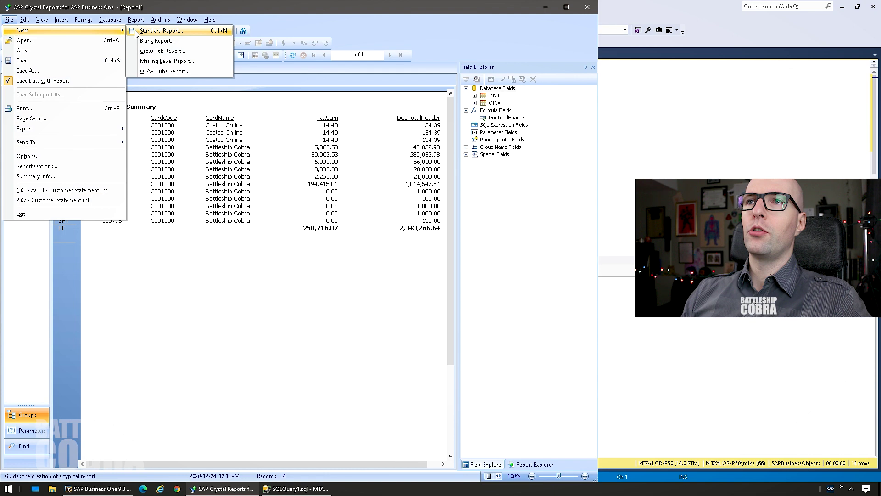
pyautogui.click(152, 44)
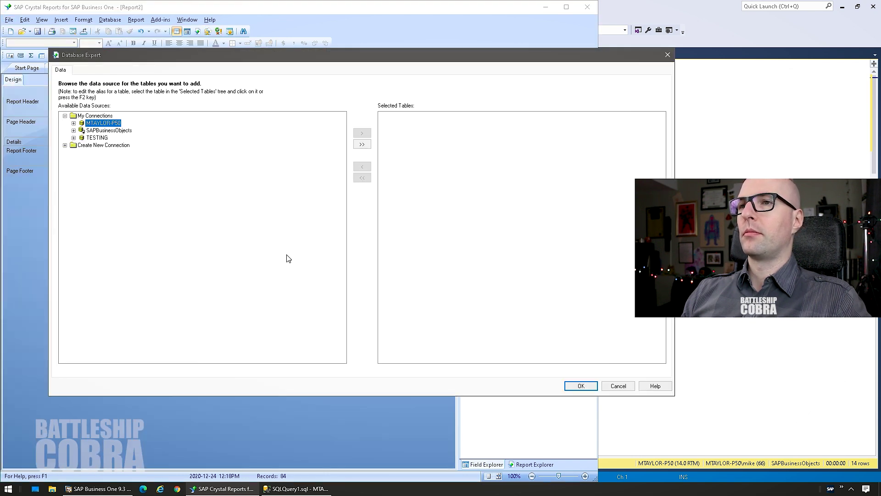
# Step: Add a command under the SAPBusinessObjects connection and paste the copied SQL query into it
pyautogui.doubleClick(100, 132)
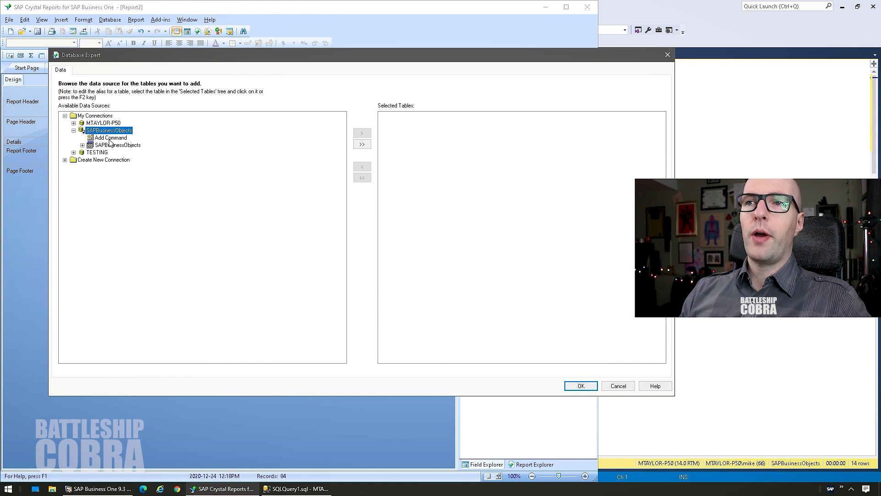
pyautogui.doubleClick(111, 138)
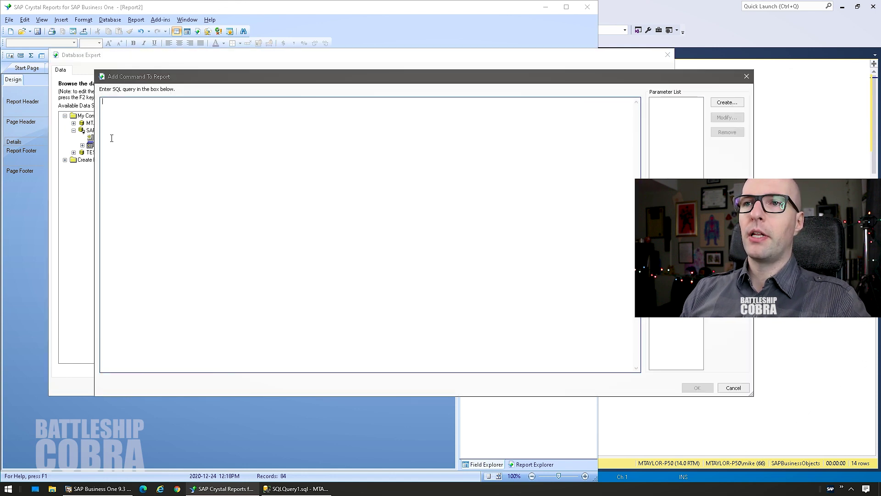
pyautogui.hotkey('ctrl', 'v')
pyautogui.moveTo(181, 173)
pyautogui.mouseDown()
pyautogui.moveTo(98, 172)
pyautogui.moveTo(181, 174)
pyautogui.mouseUp()
pyautogui.click(105, 173)
pyautogui.click(110, 173)
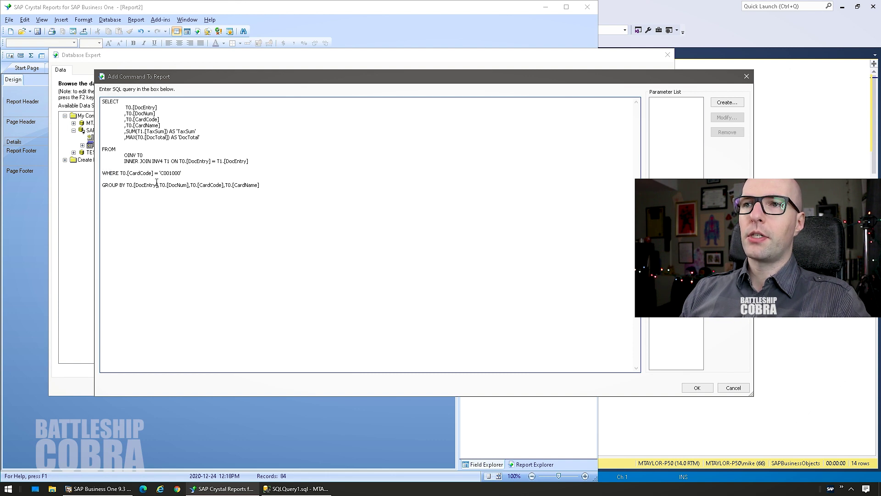
# Step: Delete the CardCode WHERE clause and its extra blank lines from the command's query
pyautogui.moveTo(186, 173); pyautogui.dragTo(101, 173)
pyautogui.press('BackSpace')
pyautogui.press('BackSpace')
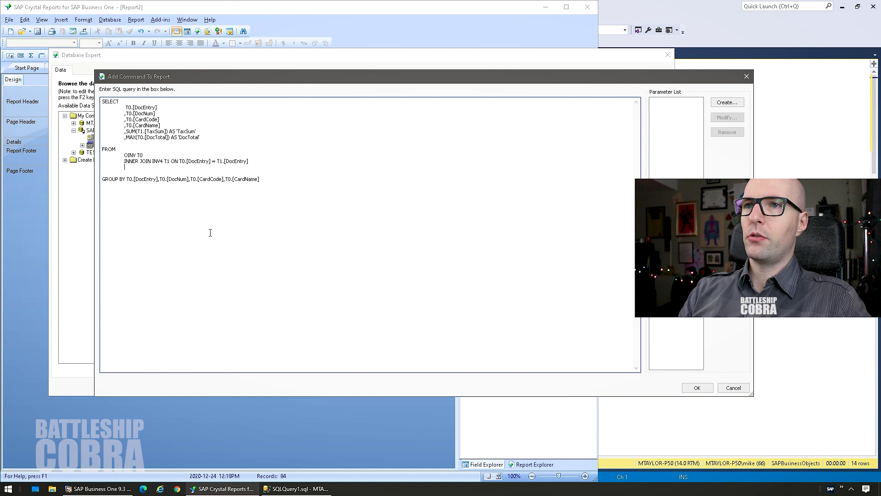
pyautogui.press('Delete')
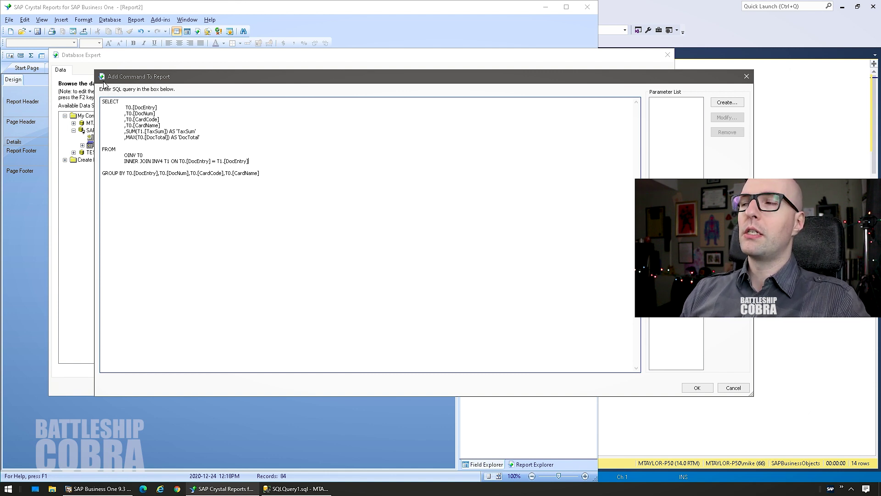
# Step: Accept the SQL command and rename it OINV_INV4 among the selected tables
pyautogui.click(697, 388)
pyautogui.click(418, 124)
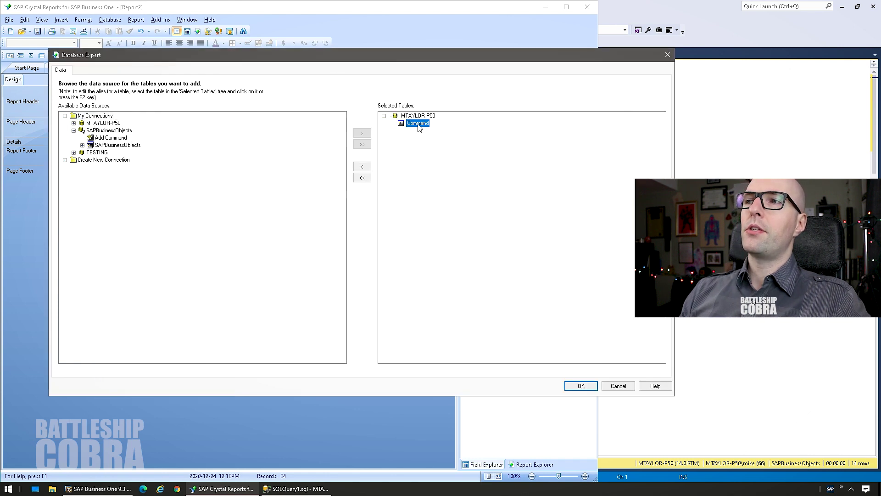
pyautogui.click(420, 125)
pyautogui.write('OINV_INV4')
pyautogui.press('Return')
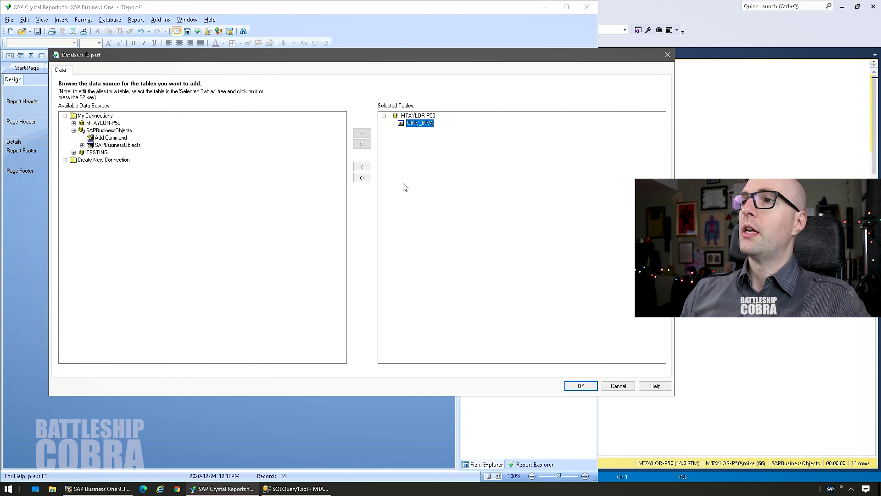
# Step: Accept the selected tables and place DocNum, CardCode, CardName, TaxSum and DocTotal across the Details section, spacing the last two columns
pyautogui.click(581, 386)
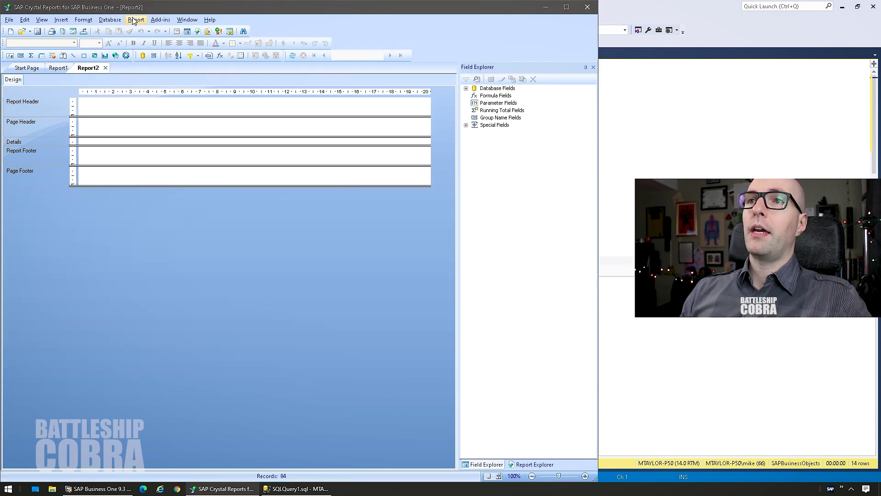
pyautogui.click(466, 88)
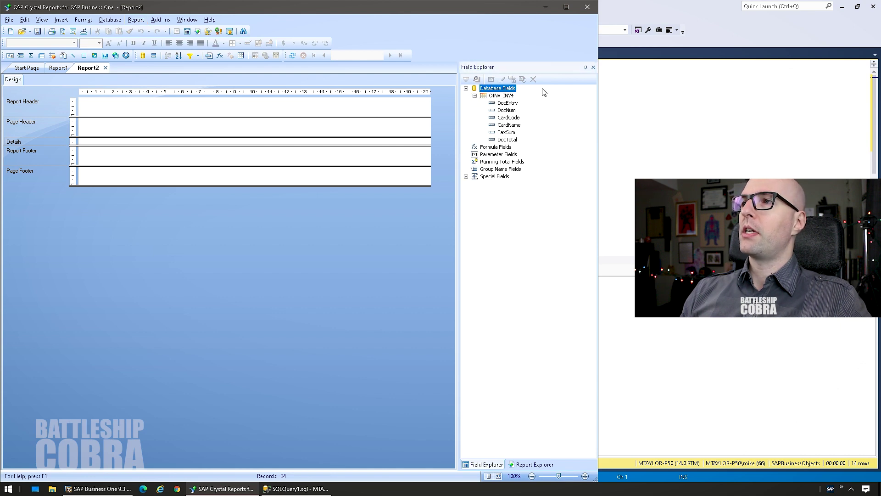
pyautogui.moveTo(507, 110); pyautogui.dragTo(98, 142)
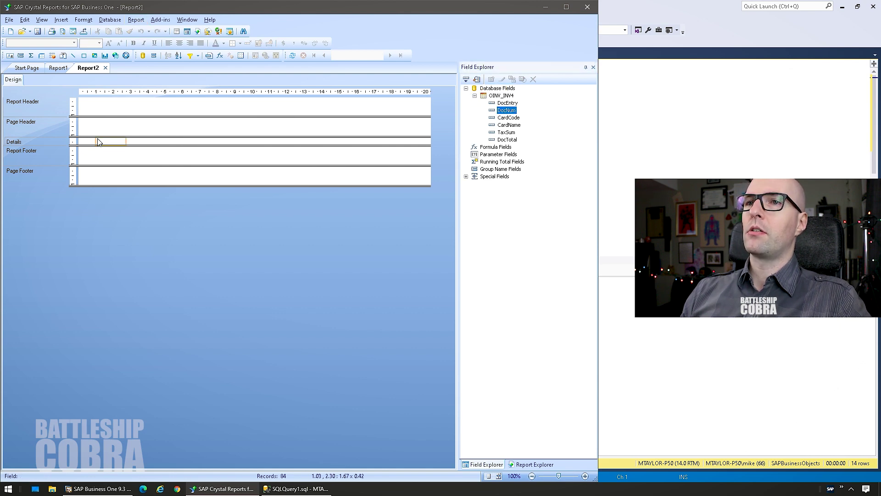
pyautogui.moveTo(508, 118); pyautogui.dragTo(130, 142)
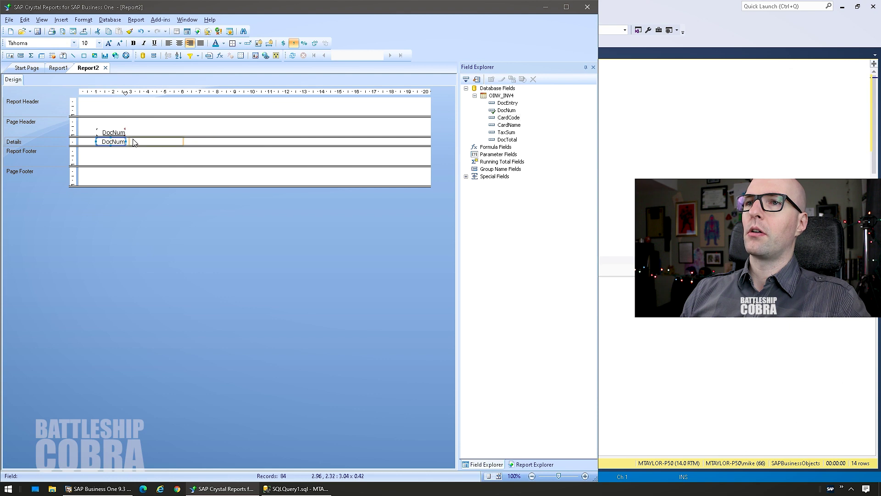
pyautogui.moveTo(504, 124); pyautogui.dragTo(184, 141)
pyautogui.moveTo(515, 137); pyautogui.dragTo(258, 142)
pyautogui.moveTo(446, 142); pyautogui.dragTo(403, 142)
pyautogui.click(286, 141)
pyautogui.moveTo(288, 142); pyautogui.dragTo(319, 141)
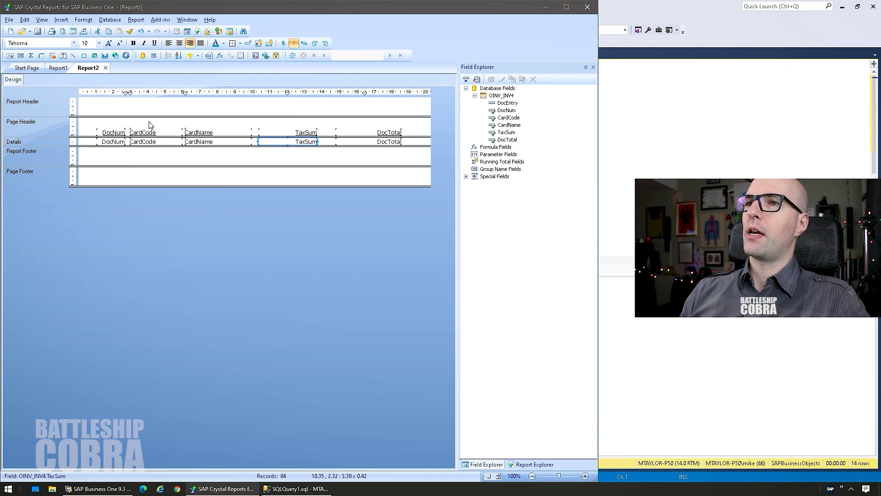
# Step: Add an "Invoice Summary" text object above the column headings in the Page Header
pyautogui.click(61, 20)
pyautogui.click(73, 31)
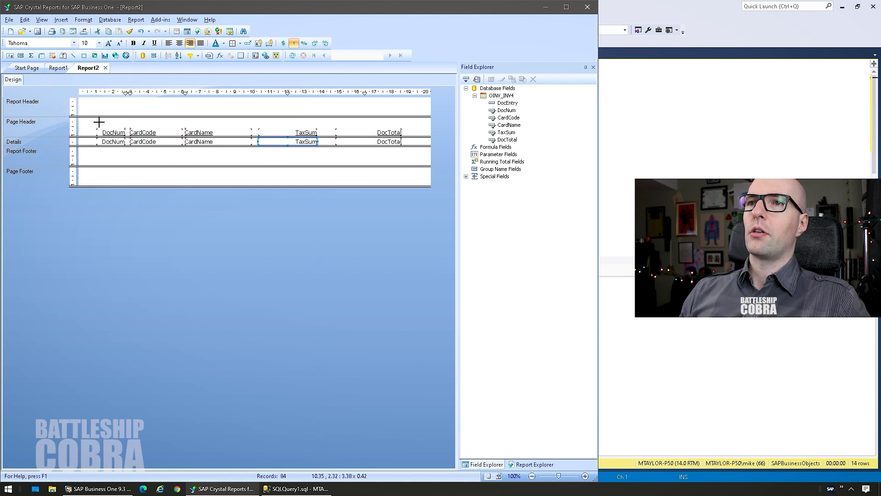
pyautogui.moveTo(97, 118); pyautogui.dragTo(166, 124)
pyautogui.write('Invoice Summary')
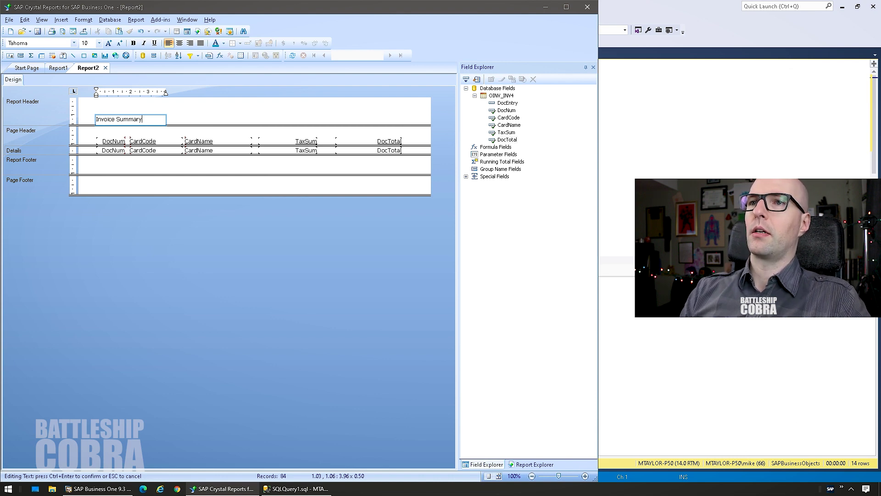
pyautogui.click(183, 117)
pyautogui.click(152, 121)
pyautogui.moveTo(152, 121); pyautogui.dragTo(151, 132)
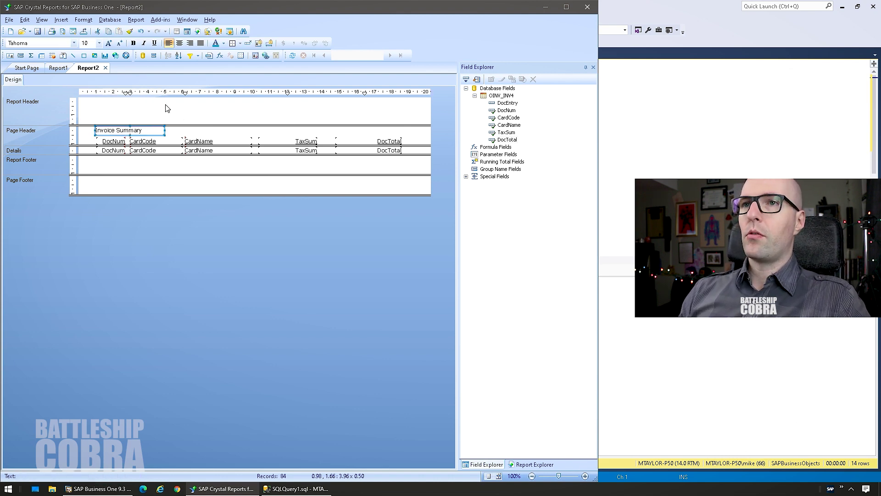
# Step: Shrink the Report Header section and suppress it
pyautogui.moveTo(78, 124); pyautogui.dragTo(78, 107)
pyautogui.rightClick(30, 102)
pyautogui.click(73, 131)
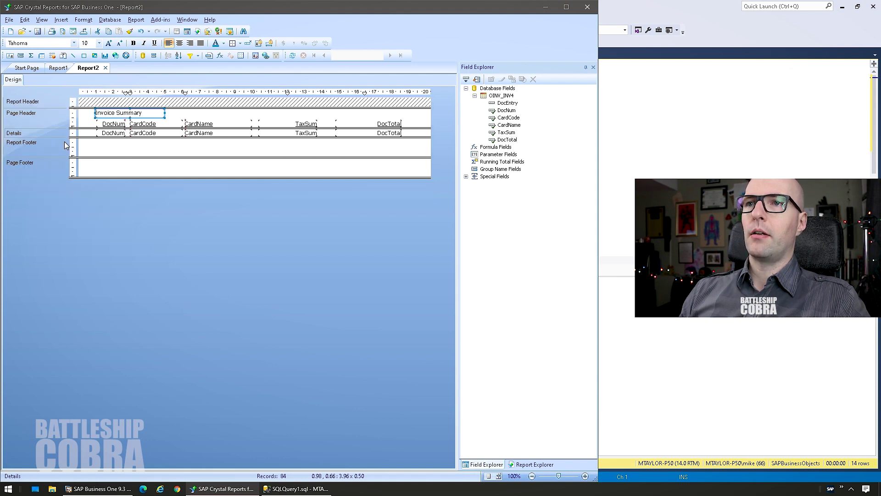
# Step: Insert grand-total sums of DocTotal and TaxSum in the Report Footer and reduce the footer's height
pyautogui.click(174, 164)
pyautogui.rightClick(373, 134)
pyautogui.moveTo(412, 274)
pyautogui.click(496, 274)
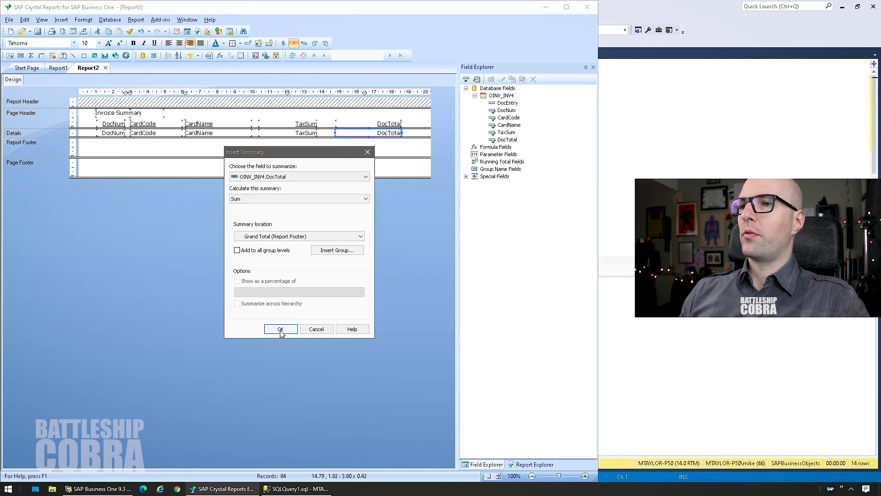
pyautogui.click(294, 334)
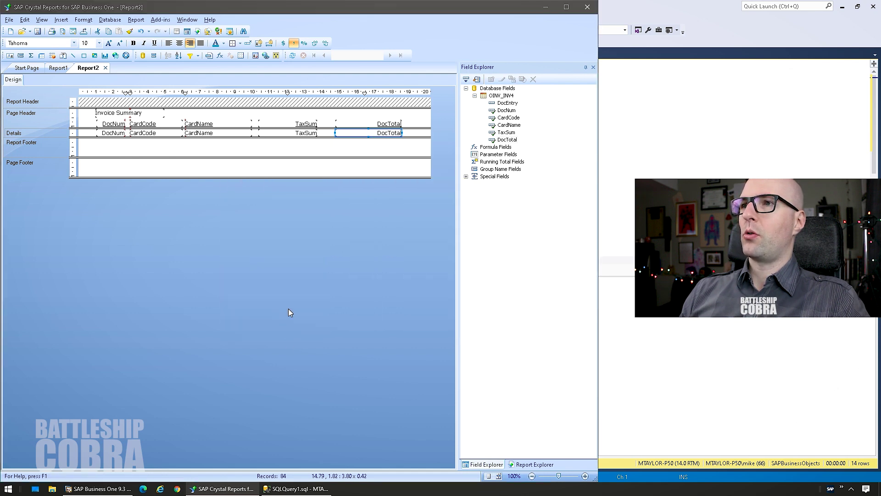
pyautogui.rightClick(294, 133)
pyautogui.moveTo(323, 276)
pyautogui.click(416, 275)
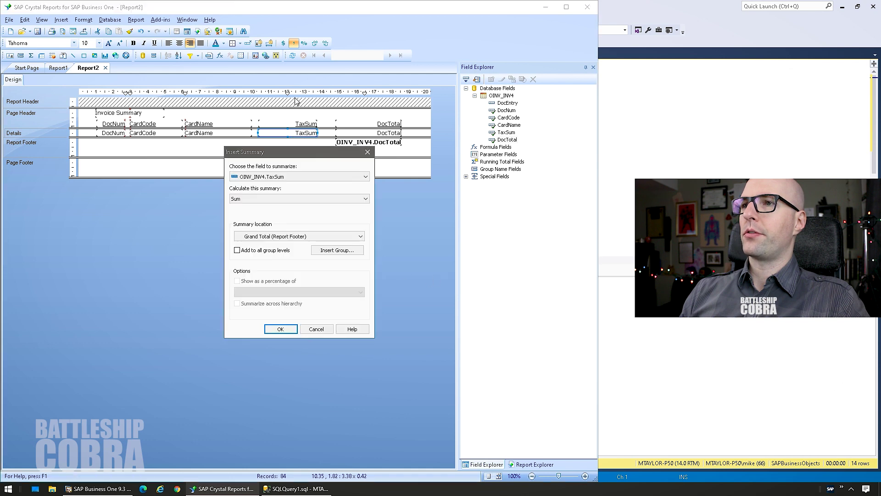
pyautogui.click(282, 330)
pyautogui.click(149, 163)
pyautogui.moveTo(162, 158); pyautogui.dragTo(163, 152)
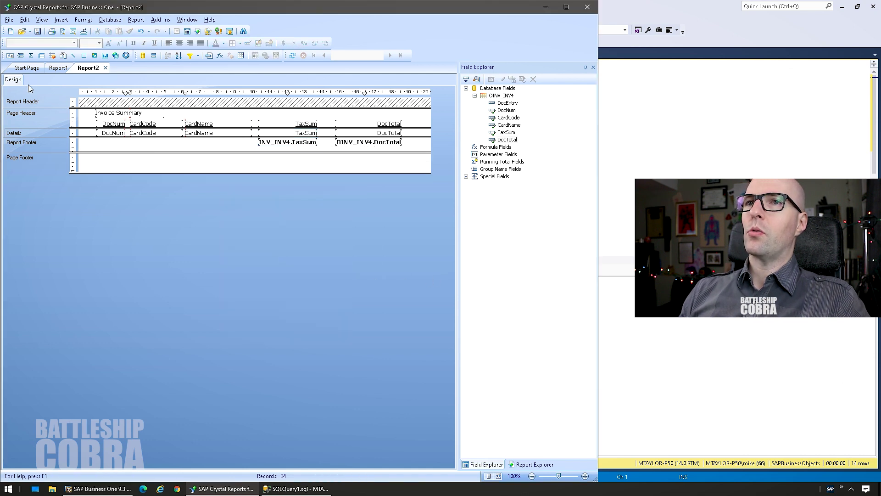
# Step: Create a record selection formula that sets OINV_INV4.CardCode equal to the customer's code
pyautogui.click(136, 19)
pyautogui.moveTo(202, 40)
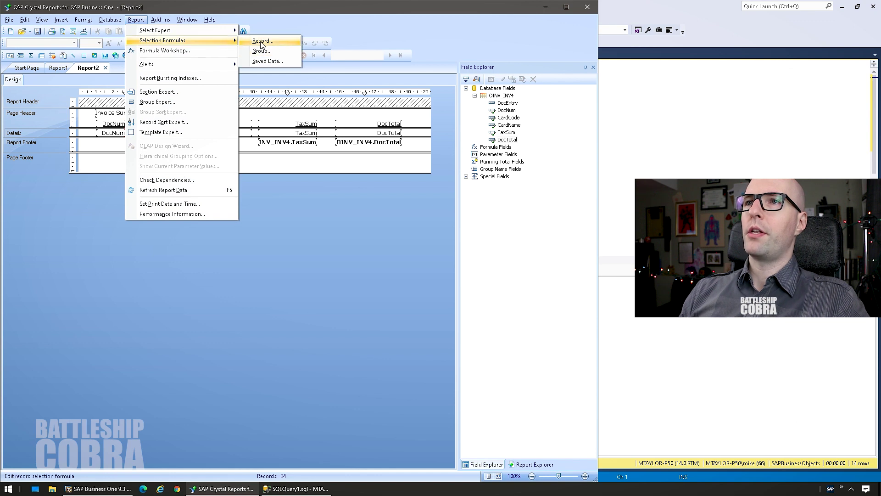
pyautogui.click(263, 42)
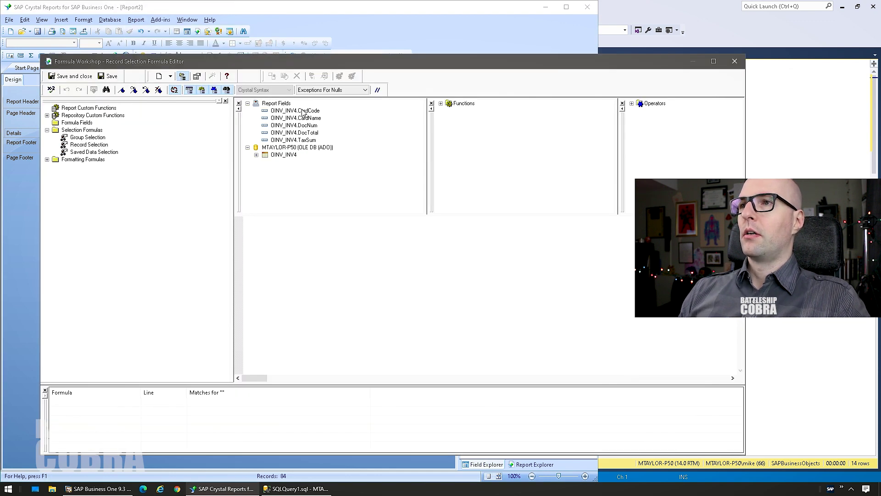
pyautogui.doubleClick(303, 110)
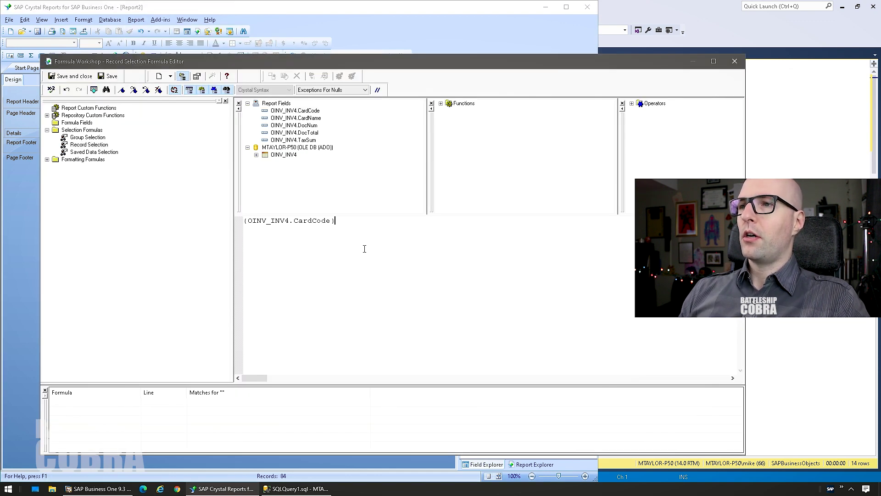
pyautogui.write('= "C001000')
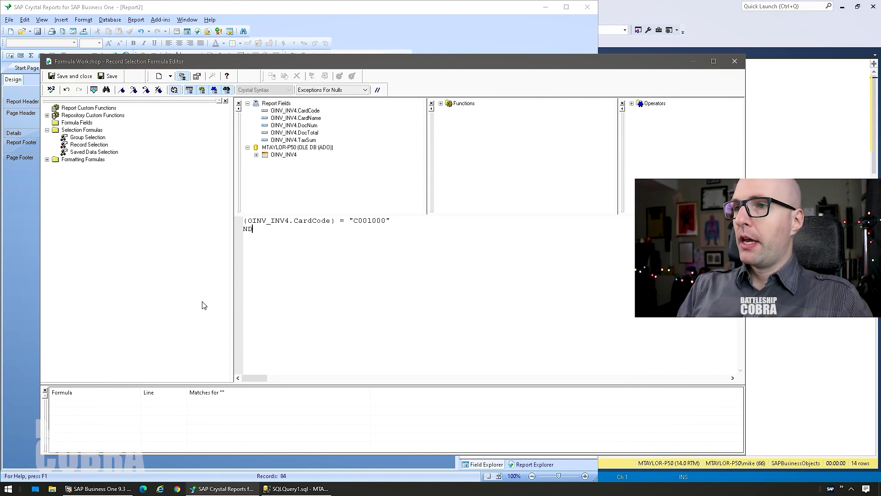
# Step: Add the condition AND {OINV_INV4.DocEntry} = 1448 to the selection formula, save it, and preview the report
pyautogui.write('{OINV_INV4.OI')
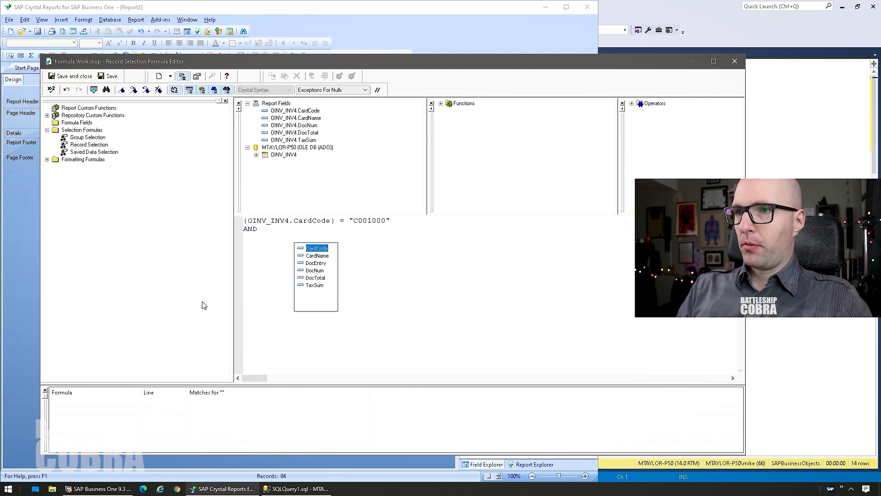
pyautogui.press('BackSpace')
pyautogui.press('Down')
pyautogui.press('Down')
pyautogui.press('Return')
pyautogui.write('= 1448')
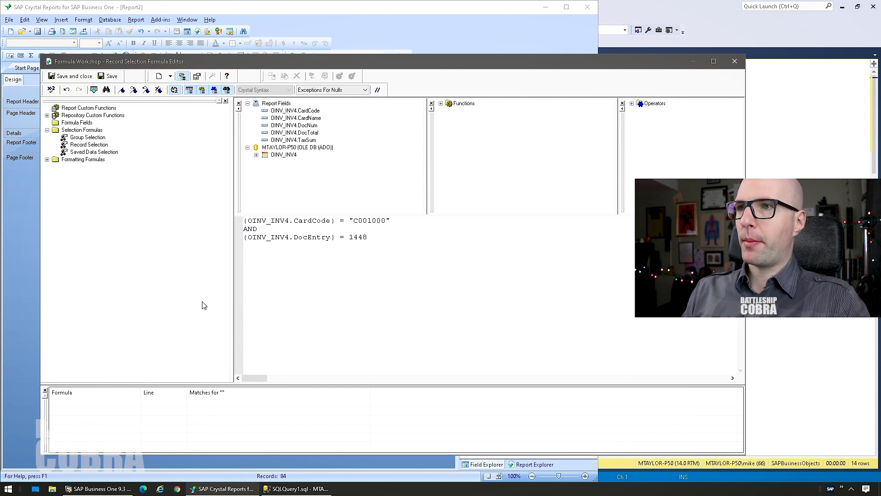
pyautogui.click(71, 75)
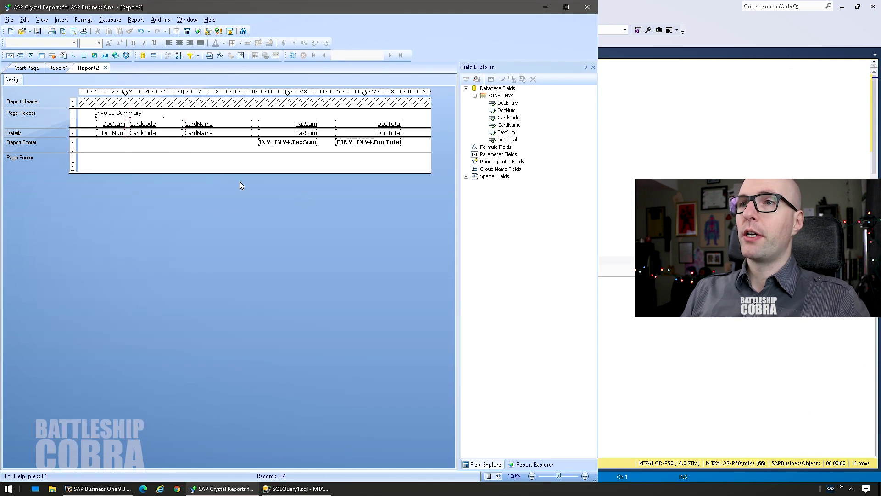
pyautogui.click(293, 55)
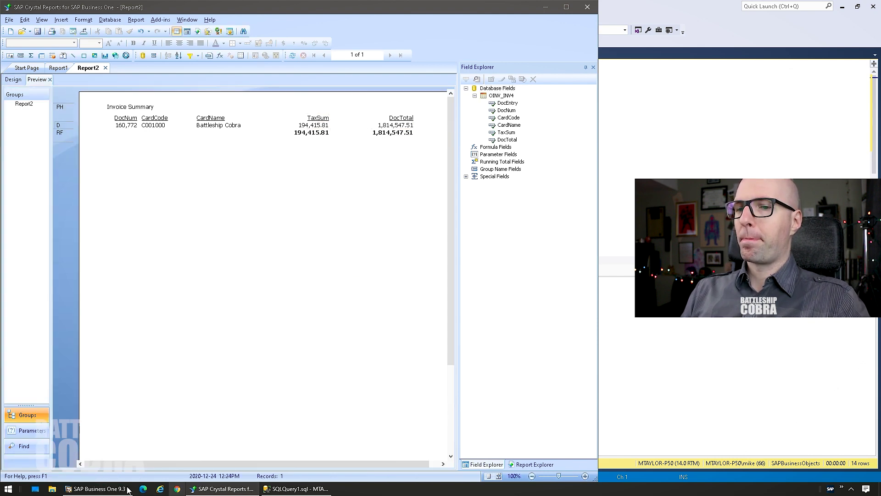
# Step: Switch to SAP Business One, close the query windows, check the A/R invoice's tax and total, and return to Crystal Reports
pyautogui.click(99, 489)
pyautogui.moveTo(422, 103); pyautogui.dragTo(435, 110)
pyautogui.press('Escape')
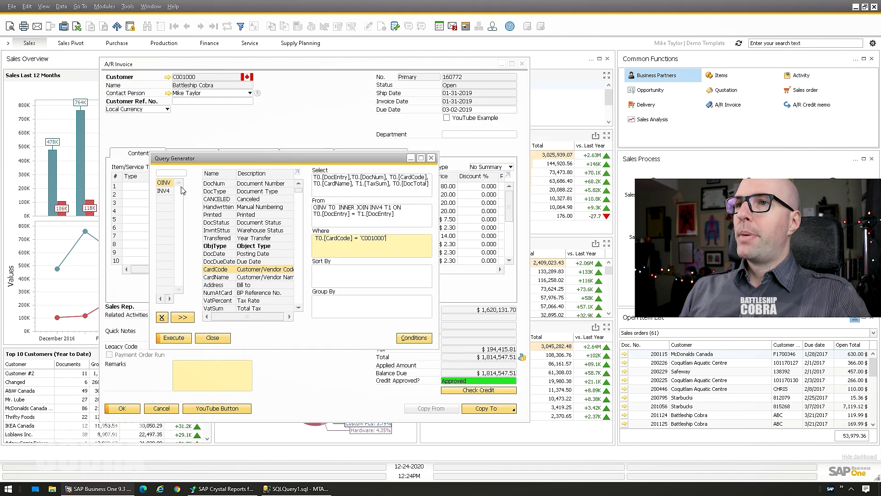
pyautogui.press('Escape')
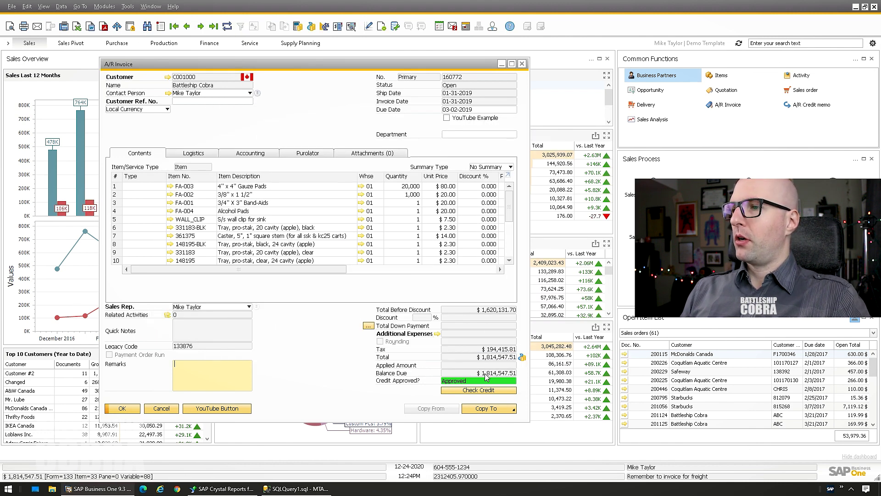
pyautogui.click(222, 488)
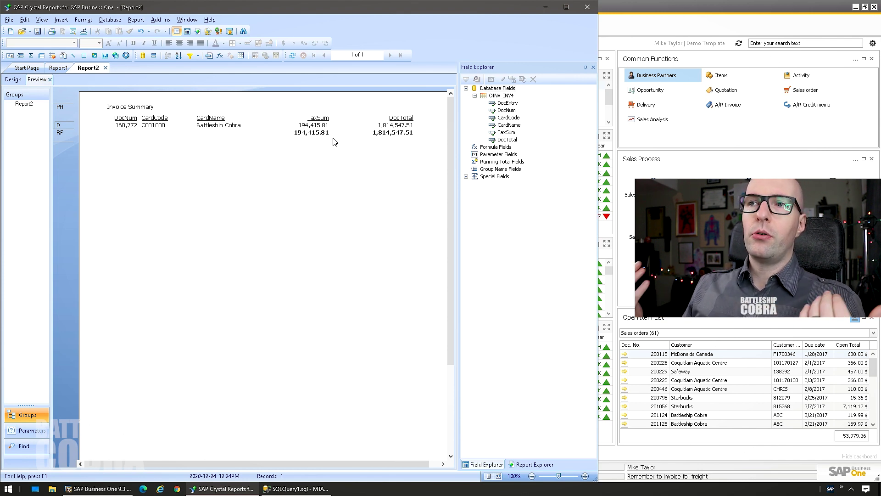
pyautogui.click(137, 19)
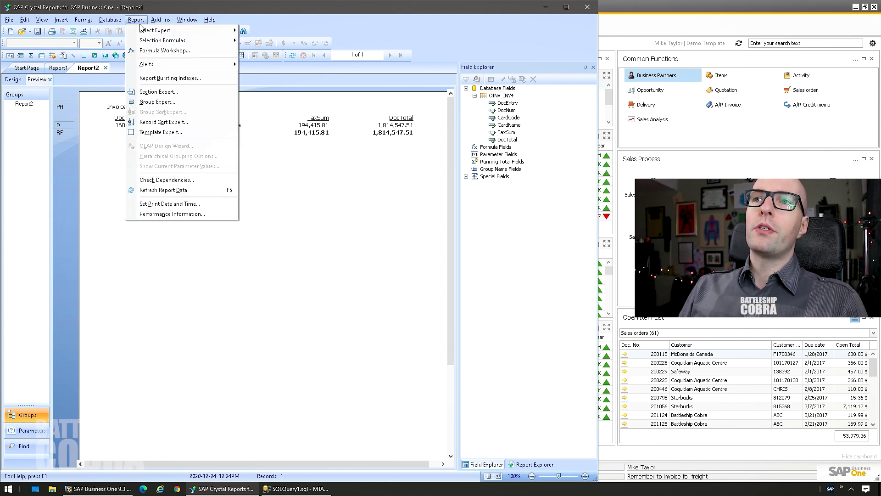
pyautogui.moveTo(207, 41)
pyautogui.click(264, 41)
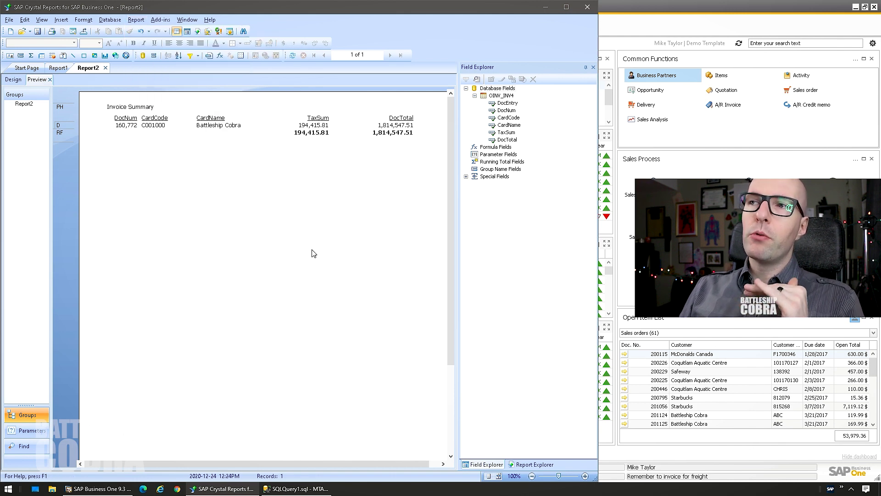
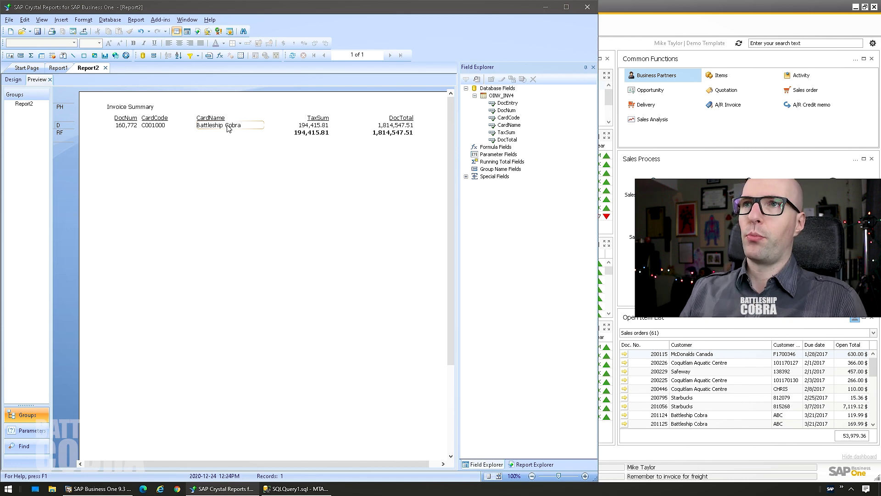
pyautogui.click(136, 20)
pyautogui.moveTo(155, 41)
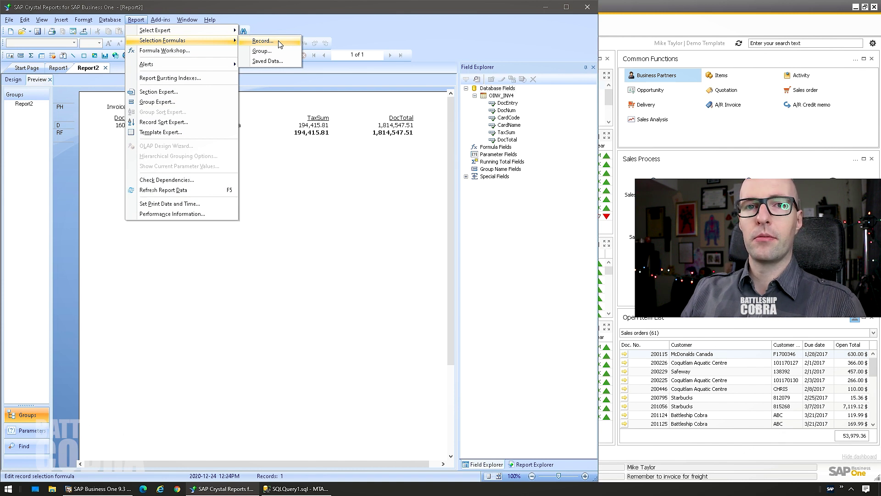
pyautogui.click(296, 204)
# Step: Format the DocNum field with the -1123 number style, without a thousands separator, and left-align it with its heading
pyautogui.rightClick(130, 127)
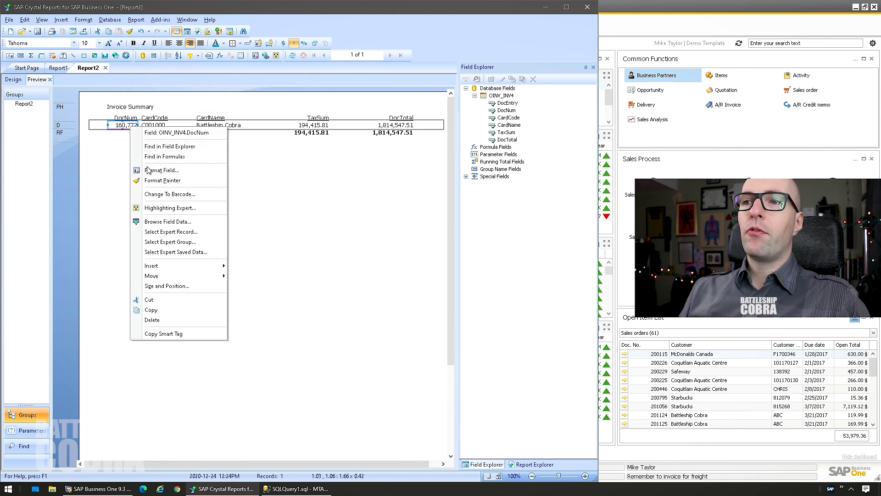
pyautogui.click(161, 170)
pyautogui.click(219, 171)
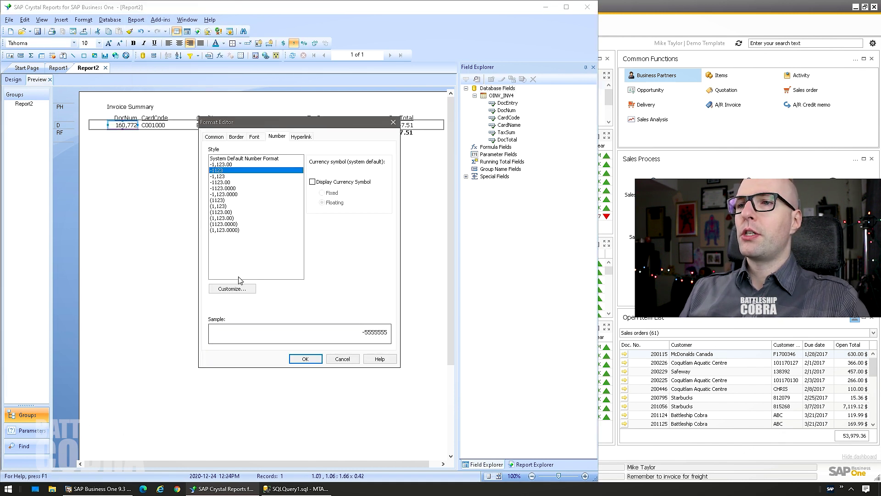
pyautogui.click(232, 288)
pyautogui.click(268, 246)
pyautogui.click(269, 253)
pyautogui.click(309, 335)
pyautogui.click(305, 359)
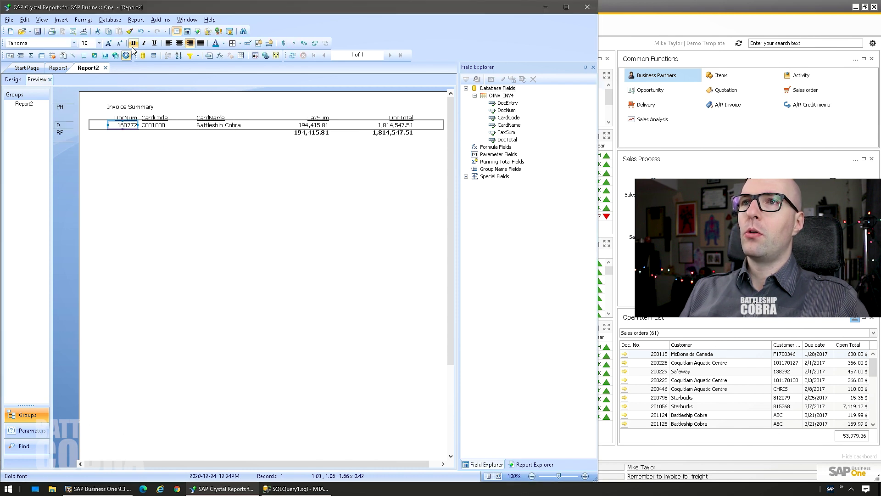
pyautogui.click(277, 195)
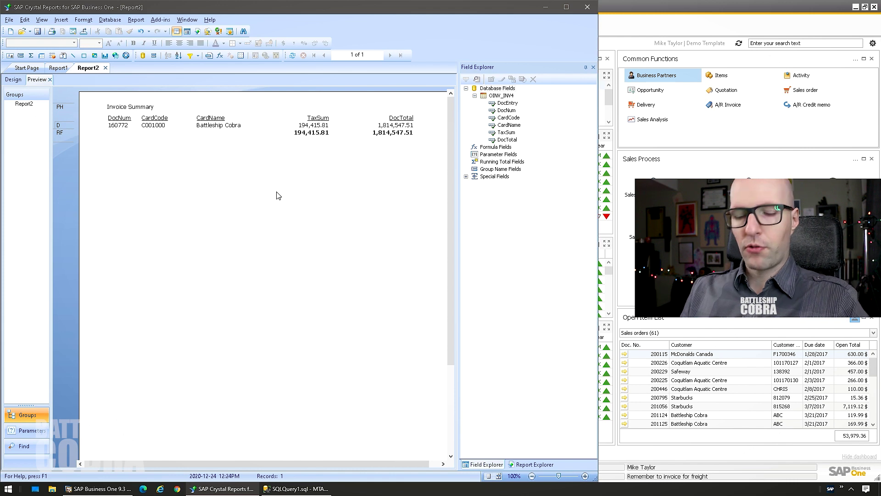